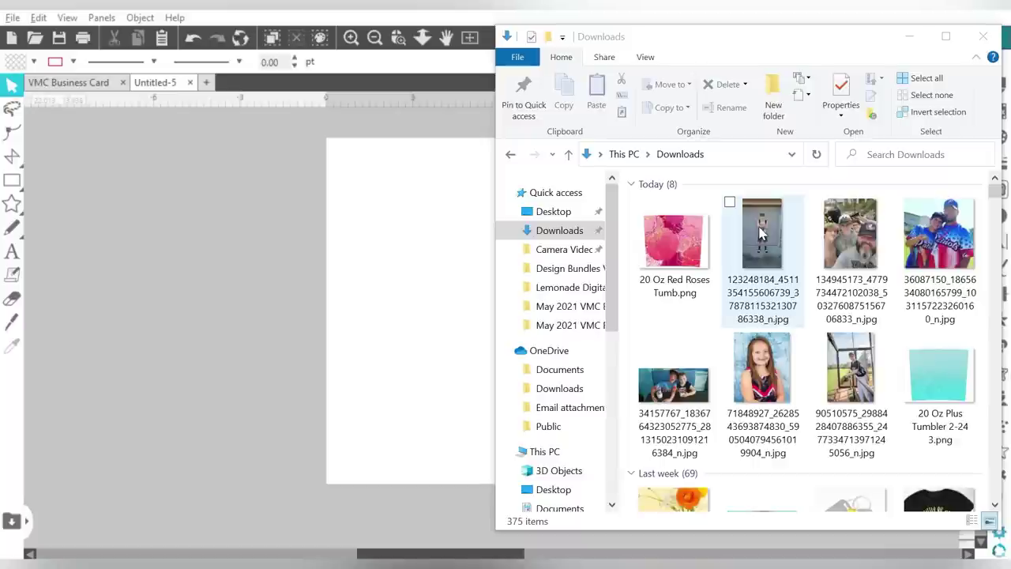
Step: Add the photo of the boy standing before the garage door from the Downloads folder and move it left of the page
left_click_drag(762, 237, 324, 150)
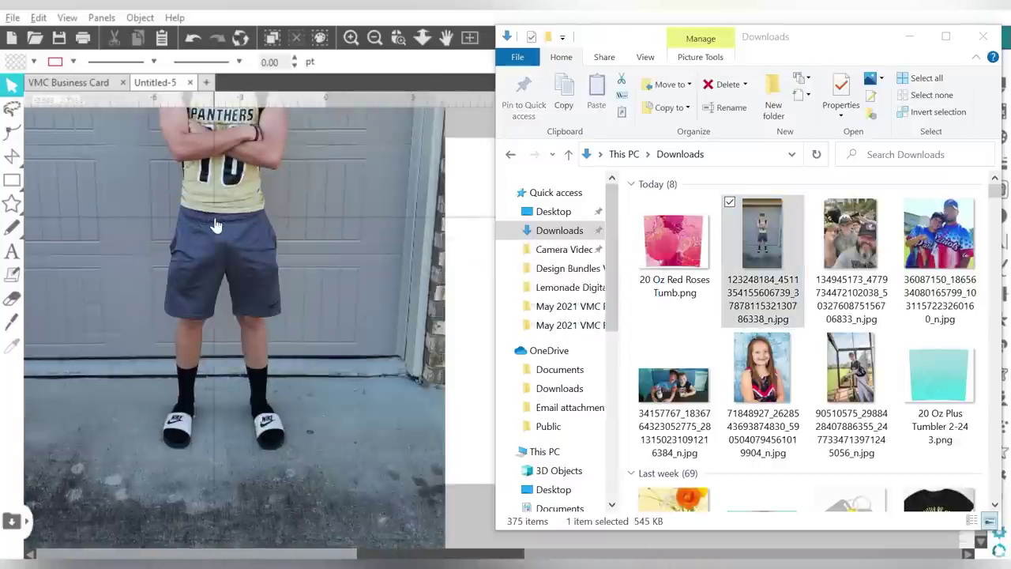
left_click(428, 250)
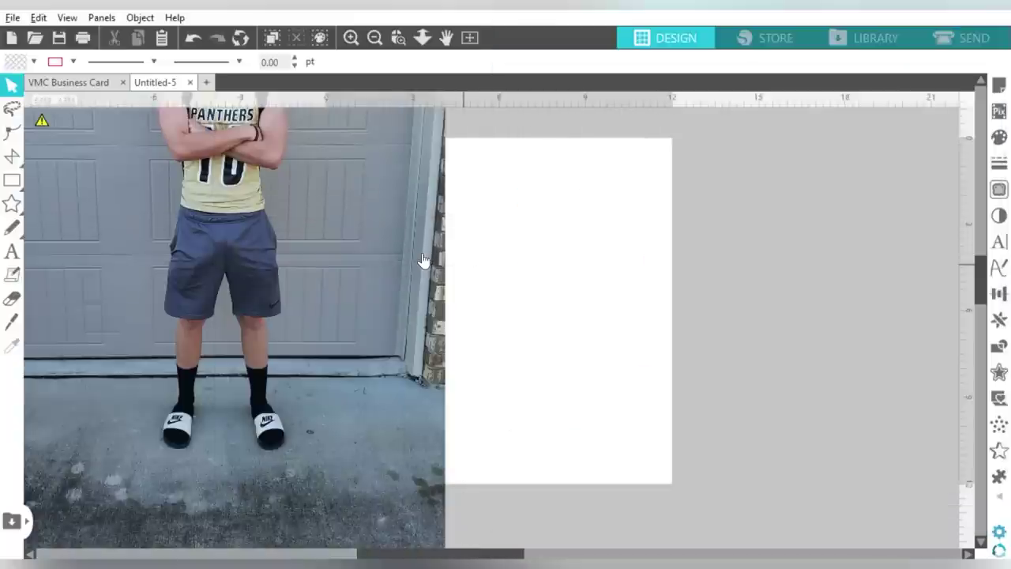
left_click_drag(425, 260, 232, 199)
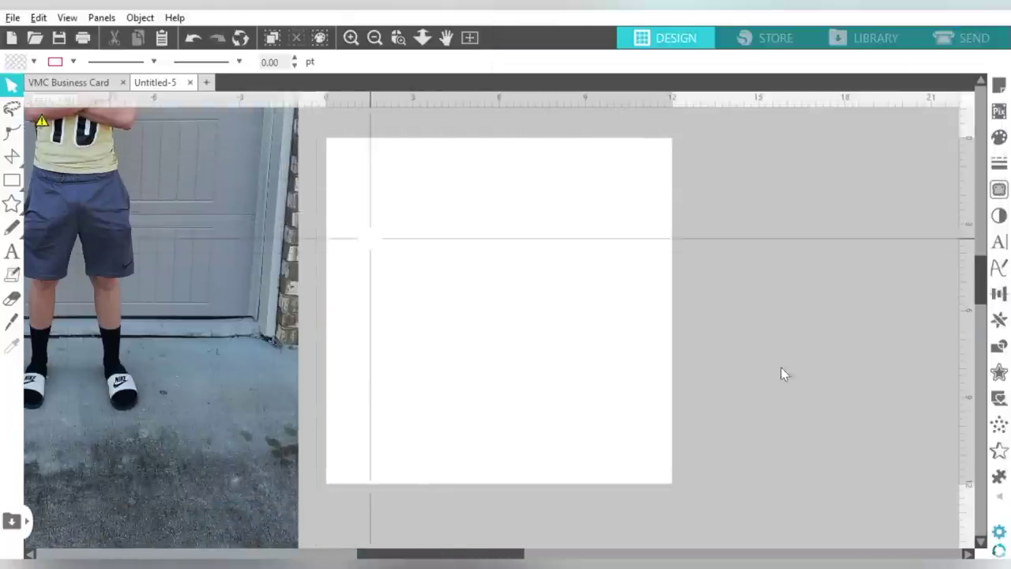
Step: Add the five other photos of people from the Downloads folder to the design
key("alt+Tab")
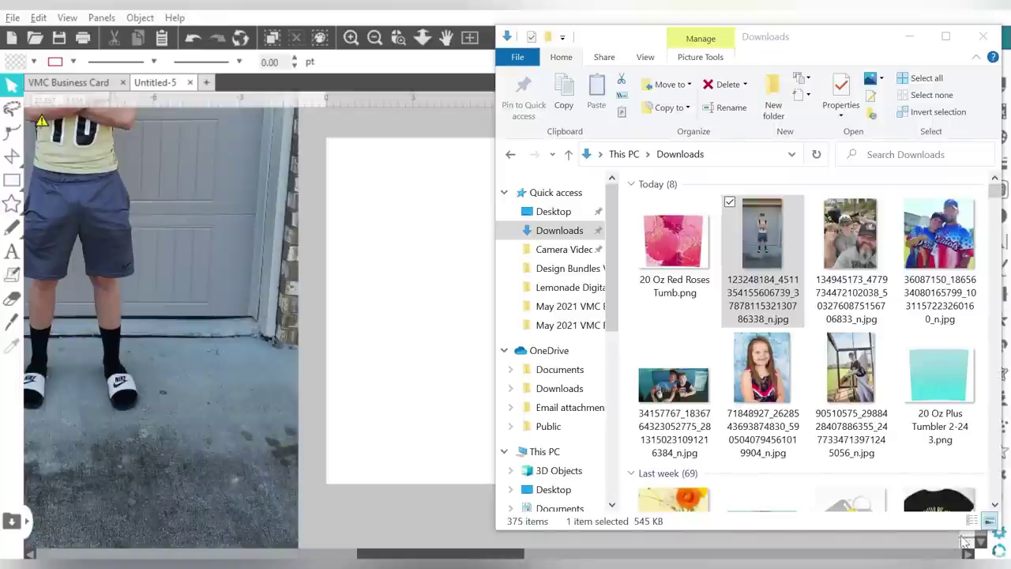
left_click(856, 251)
left_click_drag(857, 251, 413, 158)
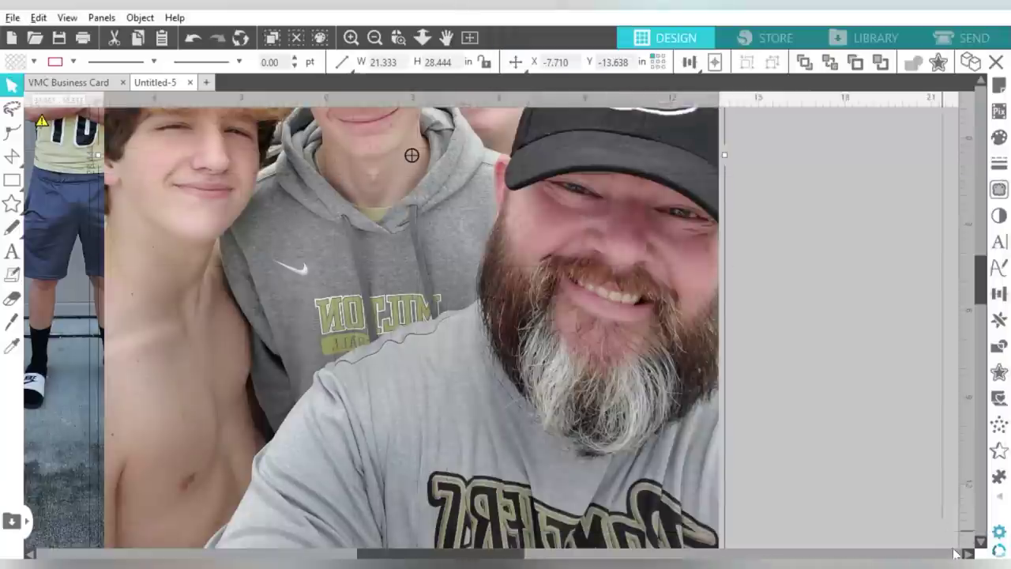
left_click_drag(836, 30, 406, 46)
left_click_drag(510, 248, 801, 130)
left_click_drag(244, 399, 876, 348)
left_click(377, 392)
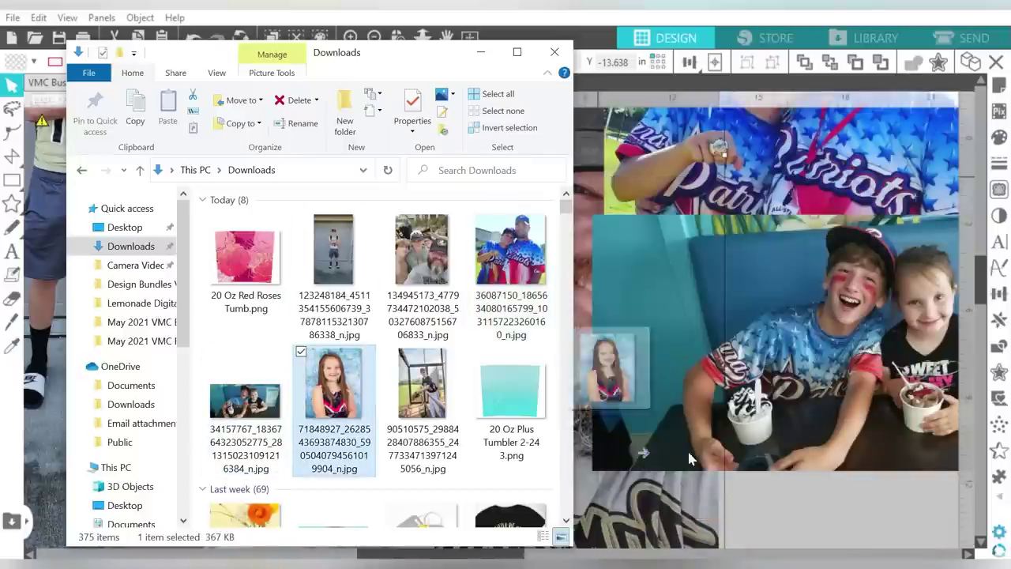
left_click_drag(378, 392, 758, 237)
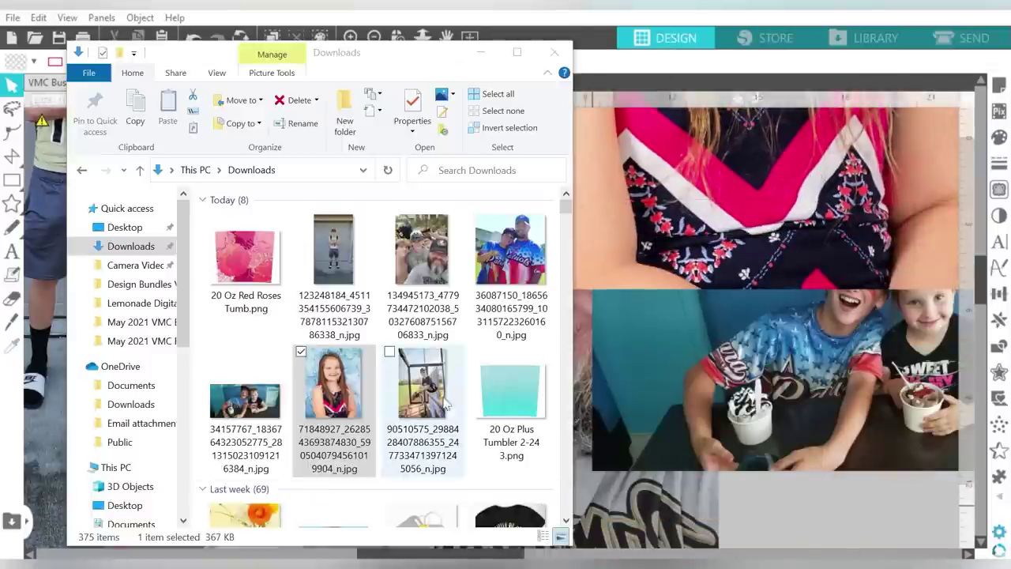
left_click_drag(446, 404, 789, 426)
left_click(480, 52)
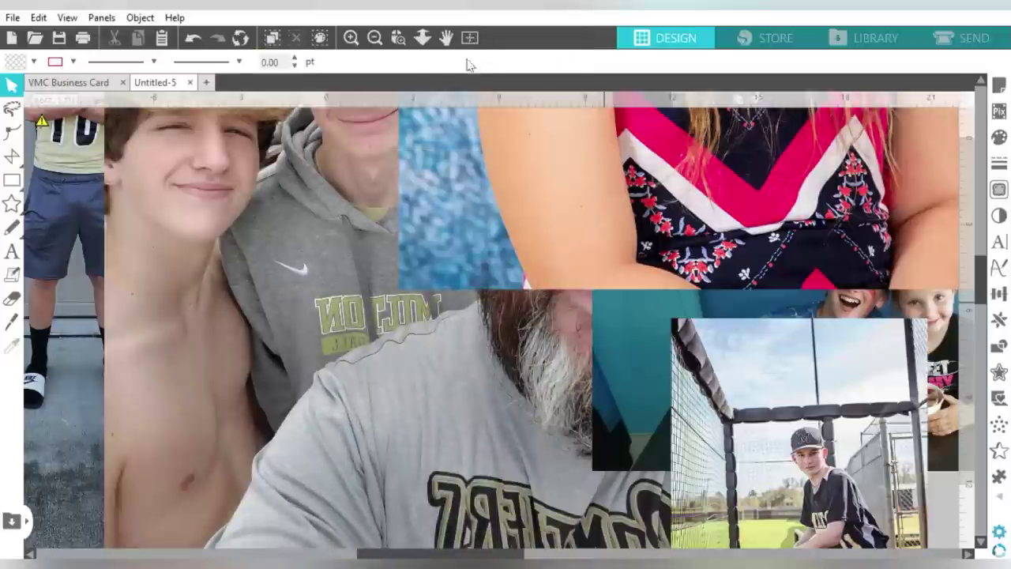
Step: Shrink all the photos together to about 11.6 in wide overall and place them just right of the page
left_click(374, 38)
left_click(375, 38)
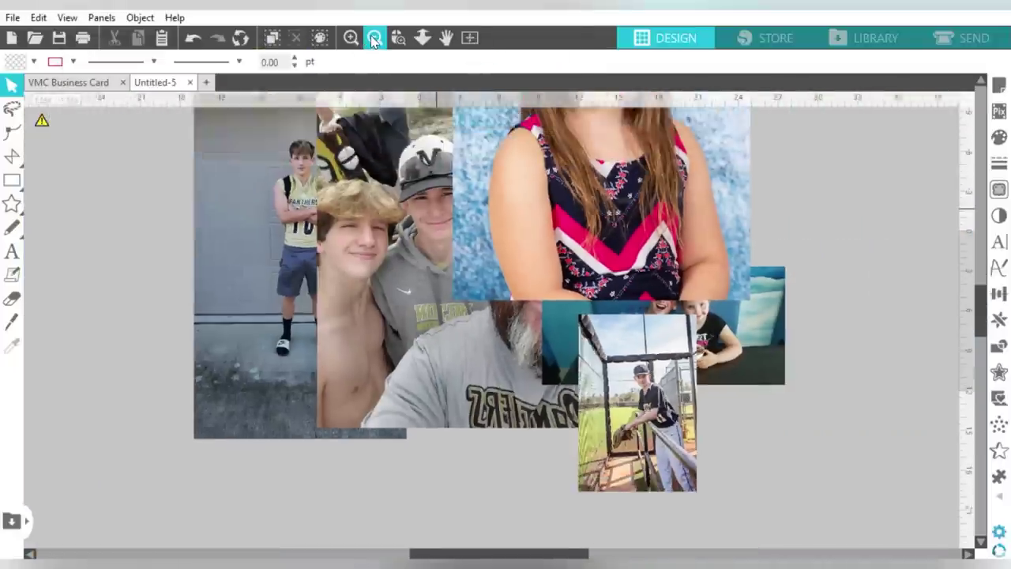
key("ctrl+a")
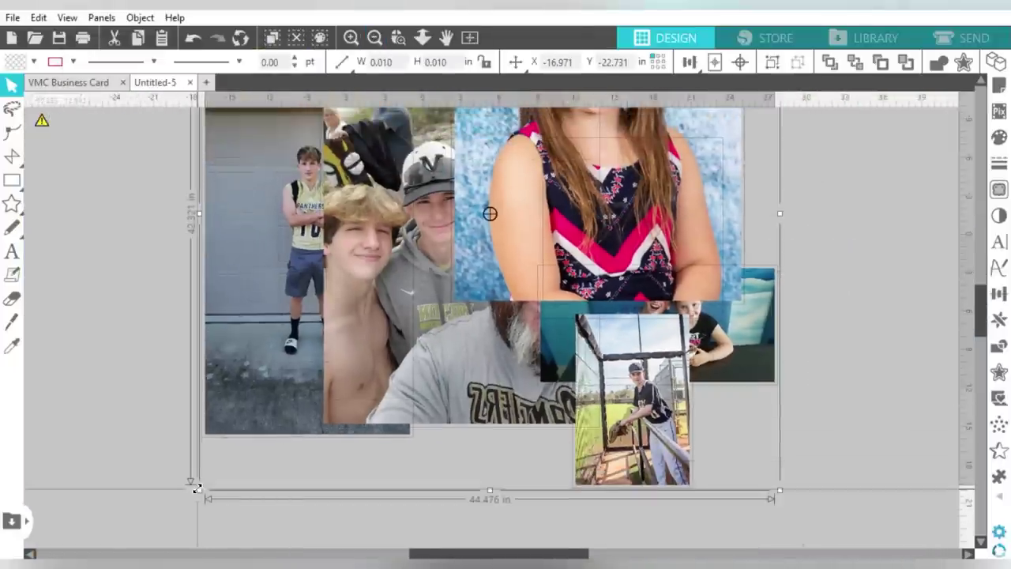
left_click_drag(199, 490, 516, 189)
left_click_drag(580, 180, 616, 264)
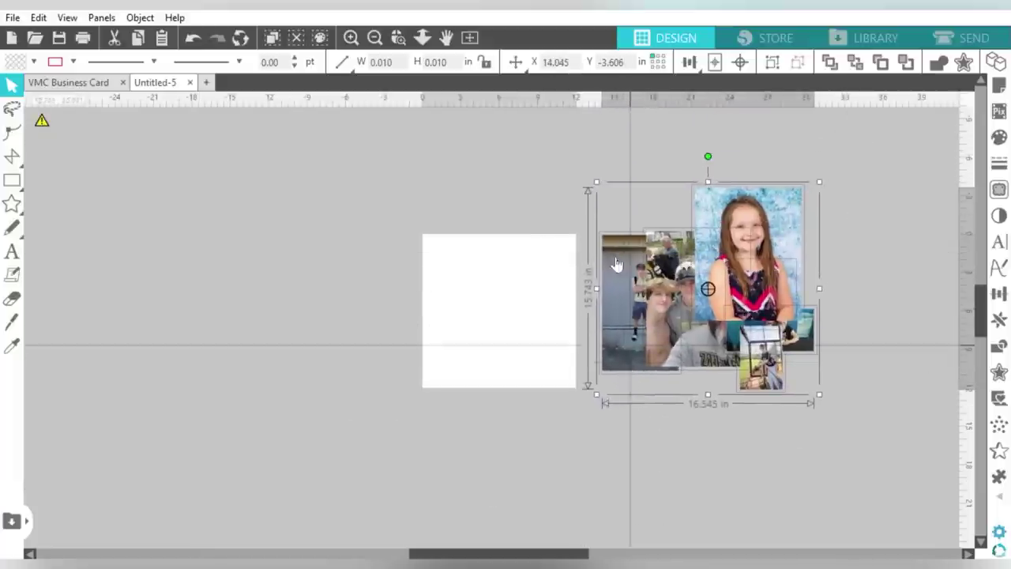
left_click_drag(596, 182, 660, 242)
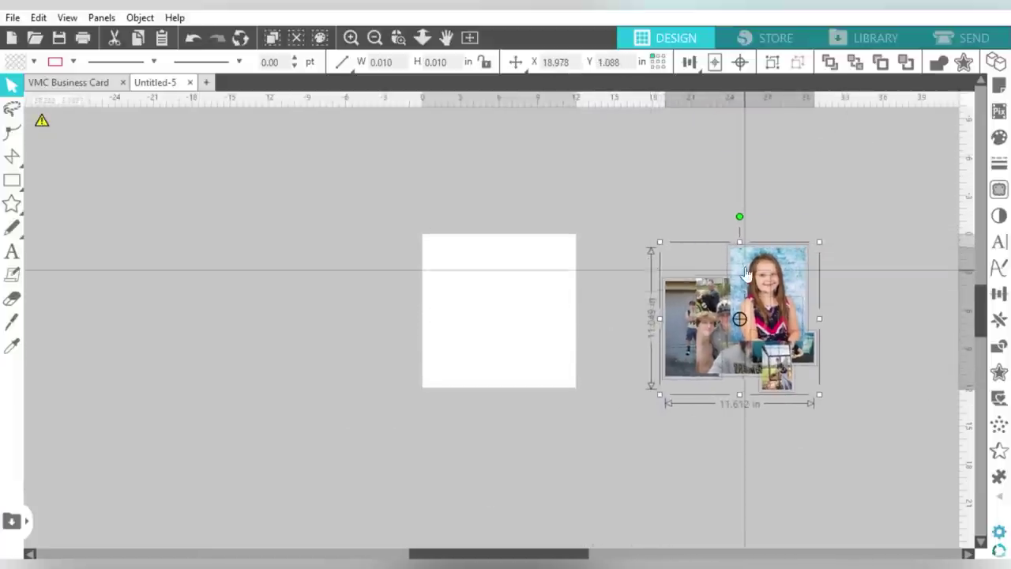
left_click_drag(745, 272, 661, 257)
left_click(593, 201)
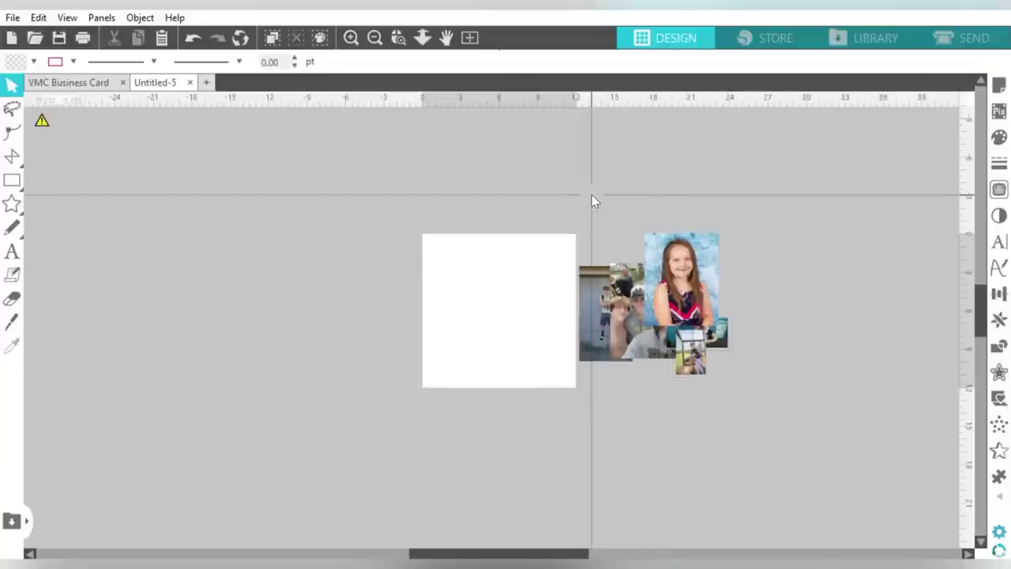
Step: Place the garage-door photo at the page's upper left and enlarge it to about 5.9 by 10.5 in
scroll(594, 201, "up", 3)
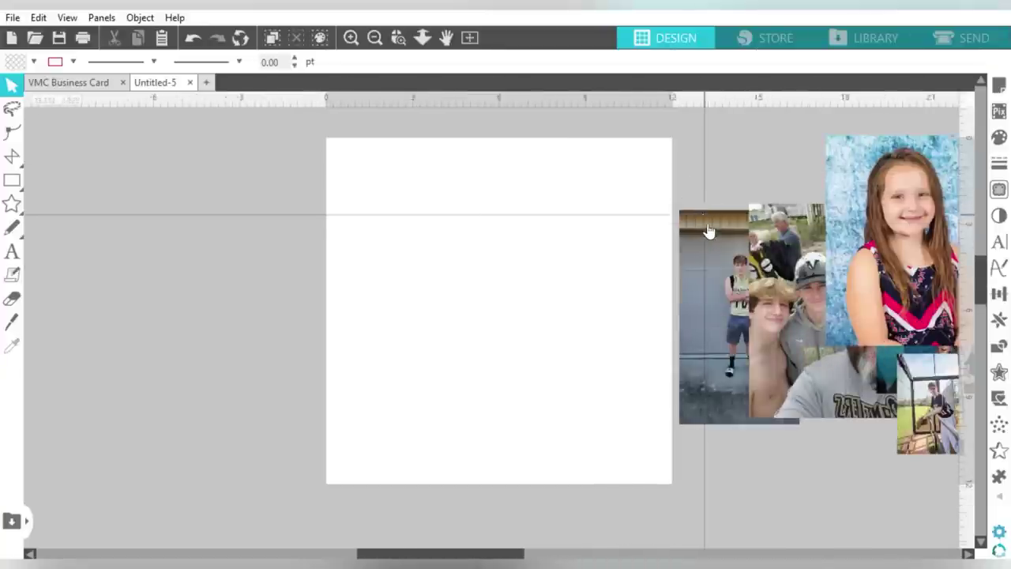
left_click_drag(717, 255, 404, 198)
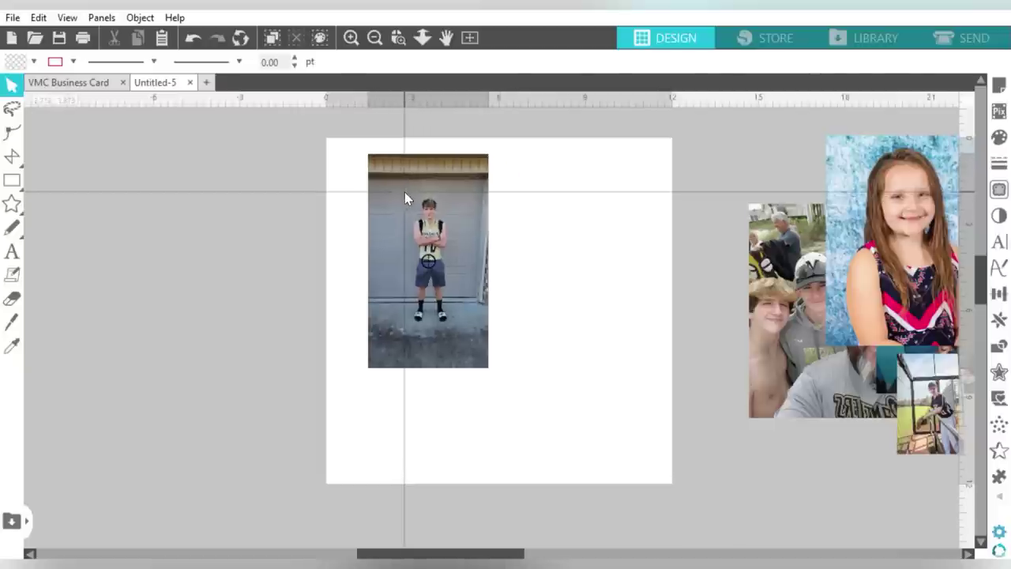
left_click(437, 213)
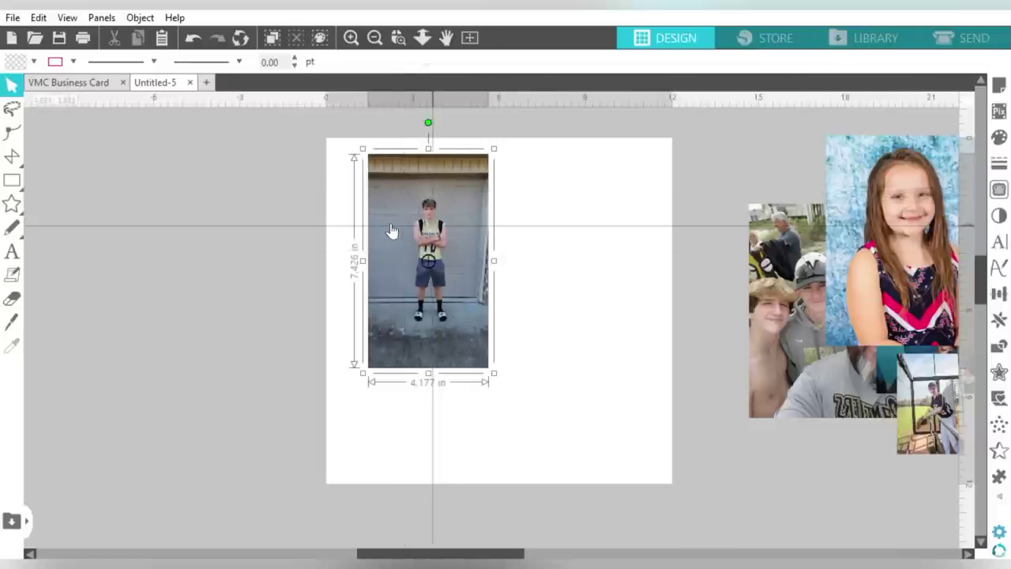
left_click_drag(392, 230, 345, 245)
left_click_drag(405, 210, 420, 191)
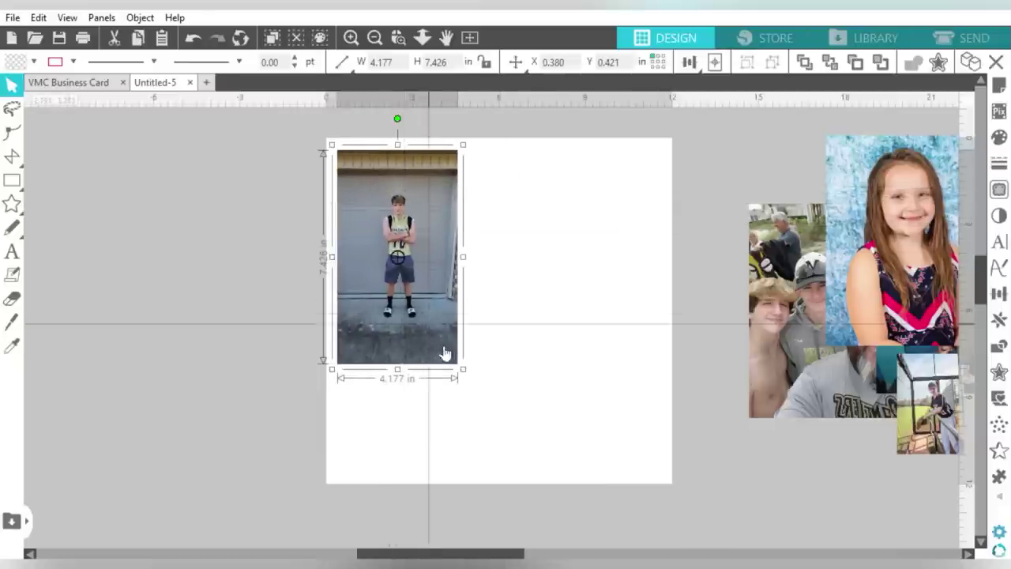
left_click_drag(467, 377, 511, 457)
Step: Duplicate the garage-door photo and place the copy beside the original with a small gap
key("ctrl+d")
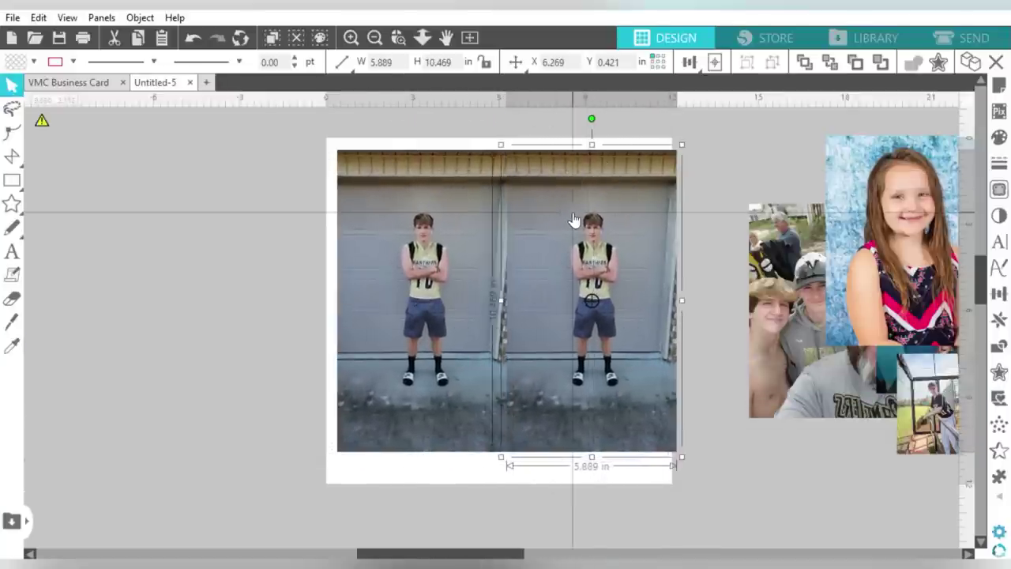
left_click_drag(574, 220, 580, 220)
left_click(708, 148)
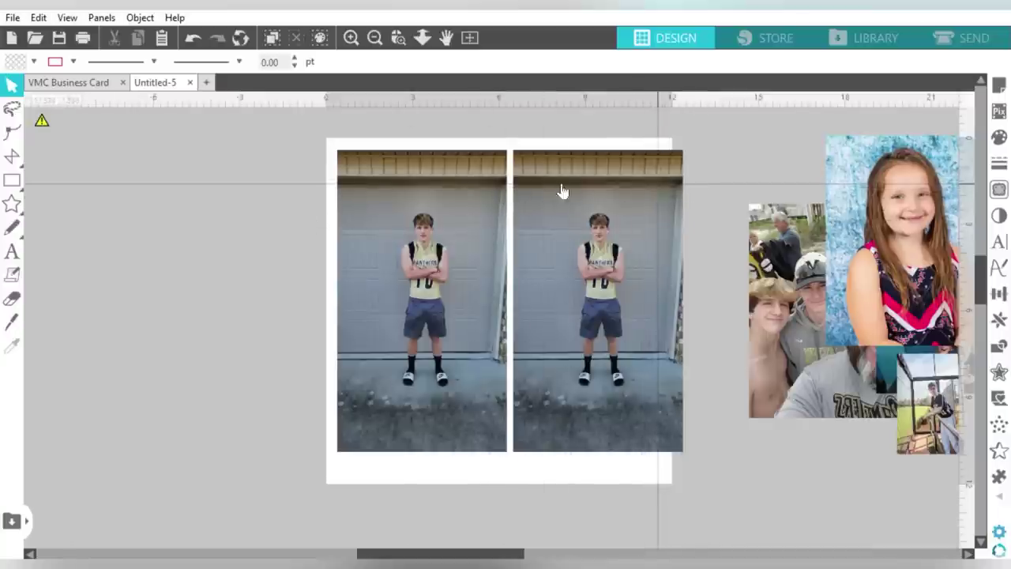
Step: Draw a rectangle about 4.3 by 6.4 in around the boy on the copied photo
left_click(18, 185)
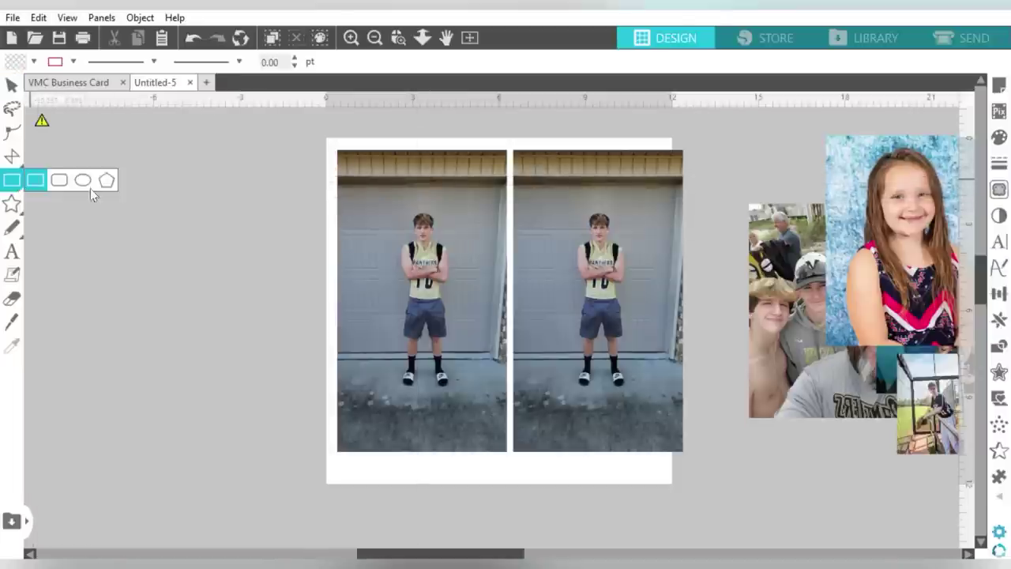
left_click_drag(529, 204, 663, 388)
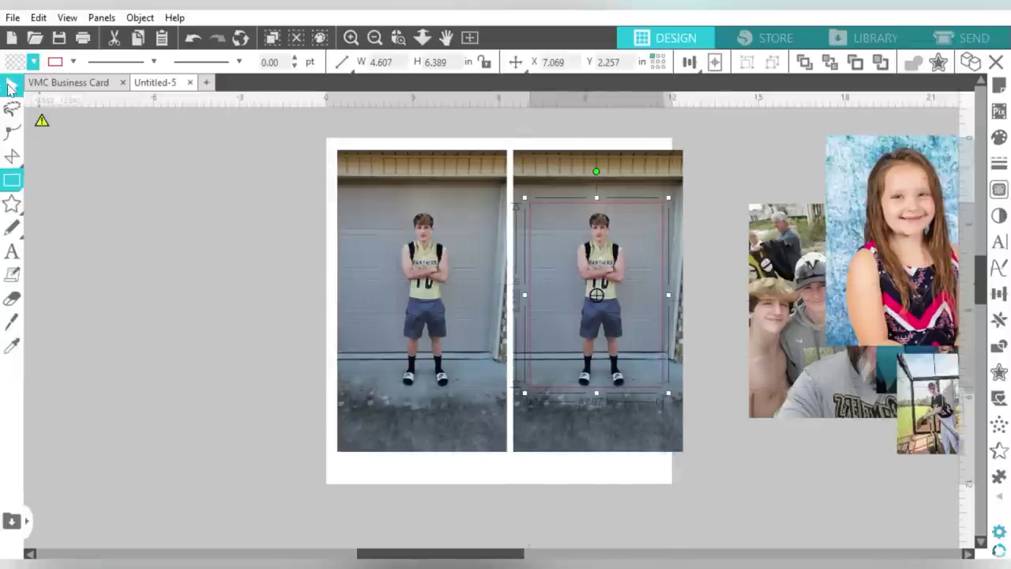
left_click(10, 86)
left_click_drag(527, 294, 574, 257)
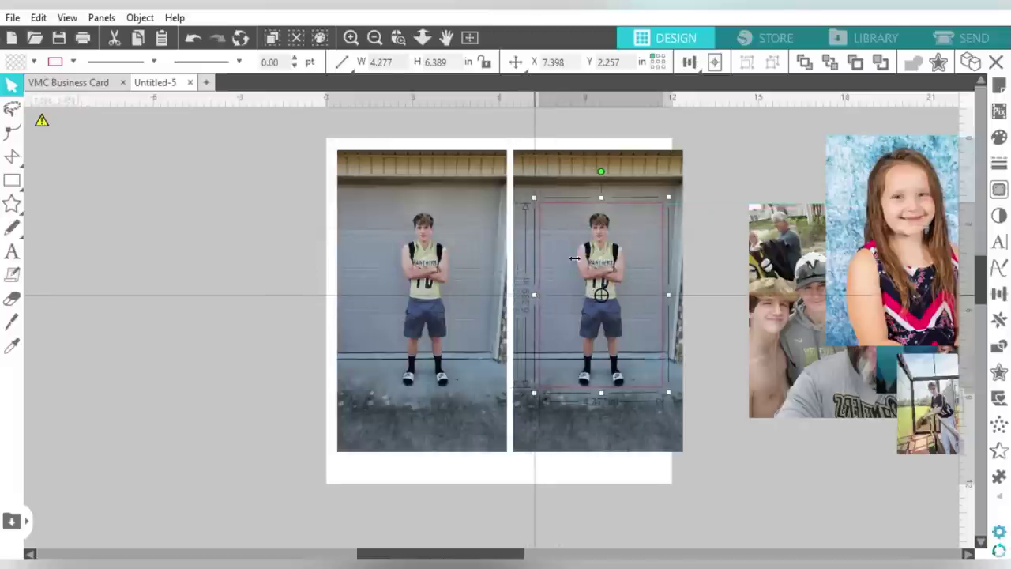
Step: Crop the copied photo to the rectangle around the boy
left_click(579, 170)
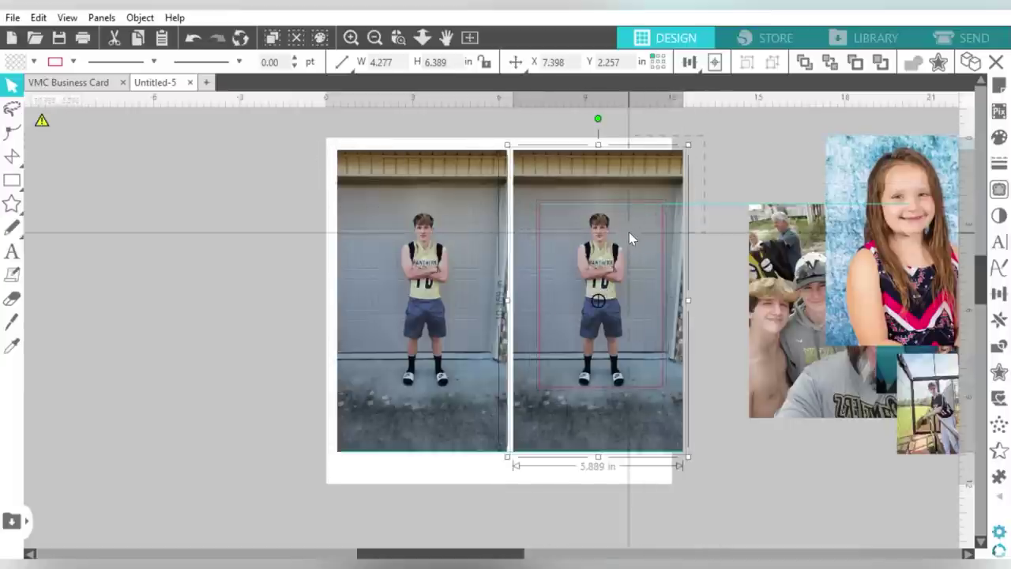
left_click(997, 349)
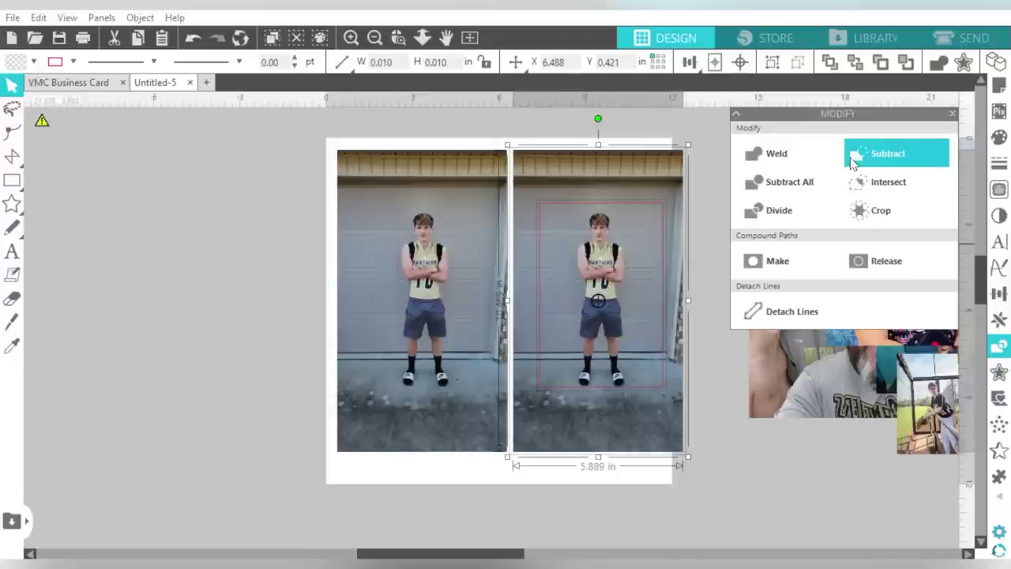
left_click(882, 214)
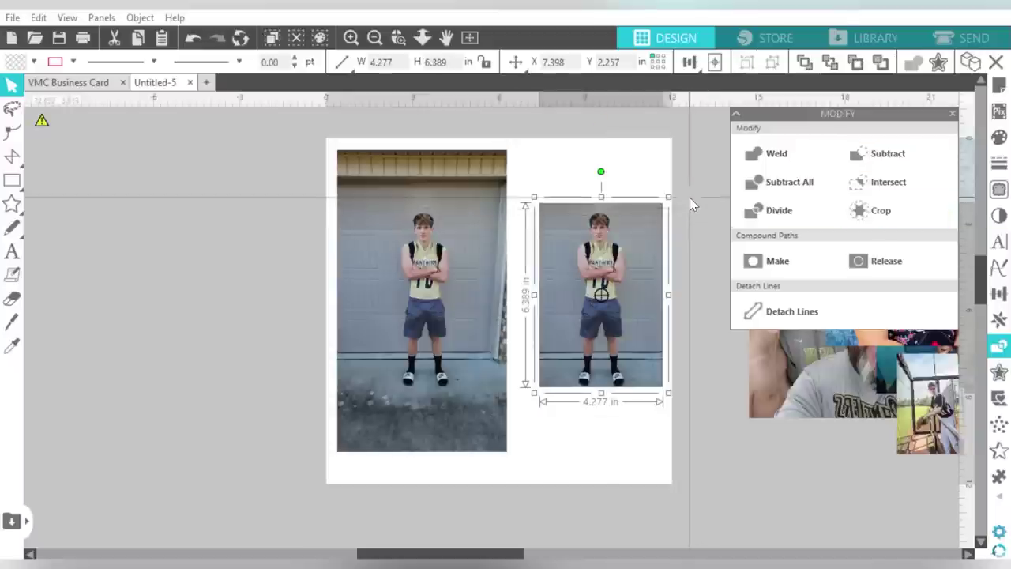
Step: Align the cropped photo's top with the uncropped one and enlarge it to the same height
left_click_drag(609, 280, 586, 224)
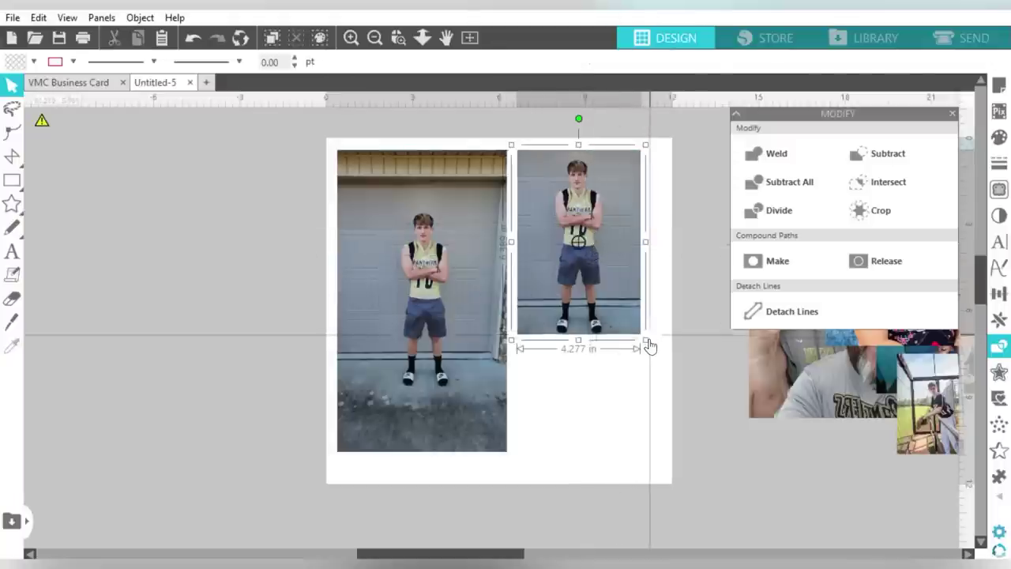
left_click_drag(645, 340, 712, 466)
left_click(650, 499)
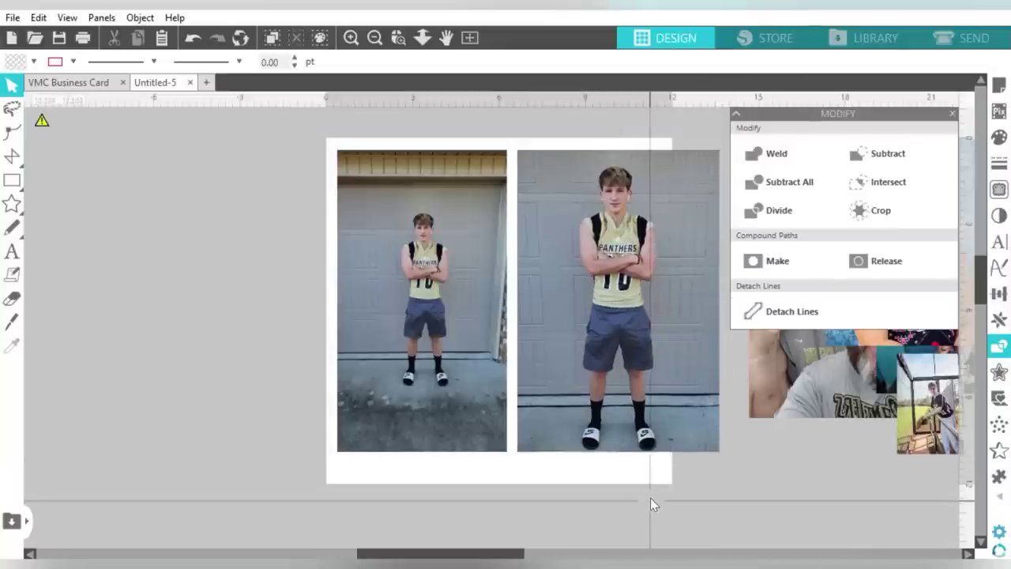
Step: Delete the uncropped garage-door photo and move the cropped one off the page to its left
left_click(454, 241)
key("Delete")
left_click_drag(665, 253, 202, 226)
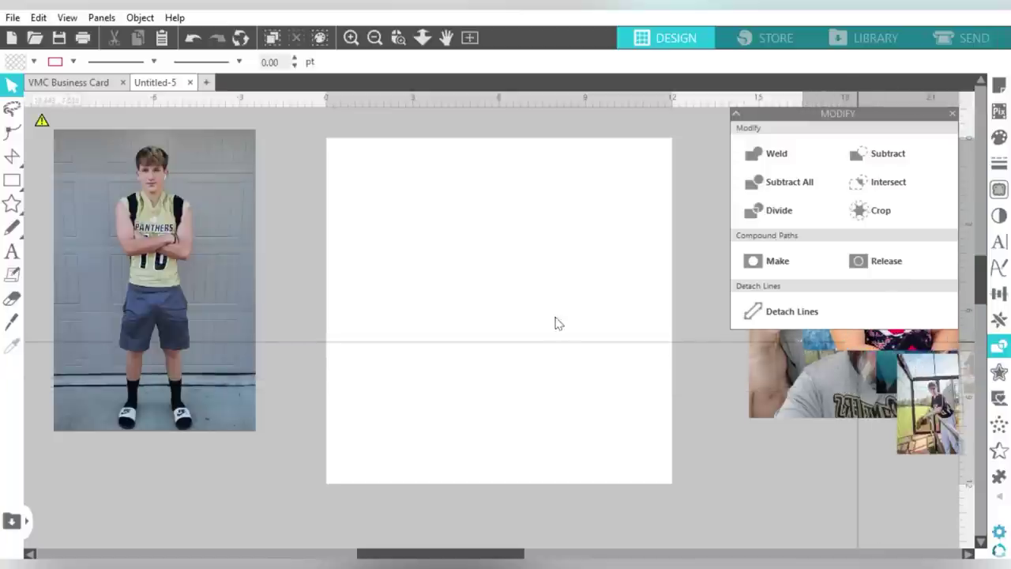
Step: Move the girl's portrait lower beside the page and place the photo of the two kids with ice cream at the page's upper left
key("ctrl+v")
left_click_drag(570, 187, 408, 225)
key("ctrl+v")
left_click_drag(534, 243, 595, 230)
left_click_drag(374, 316, 843, 463)
left_click_drag(609, 271, 442, 193)
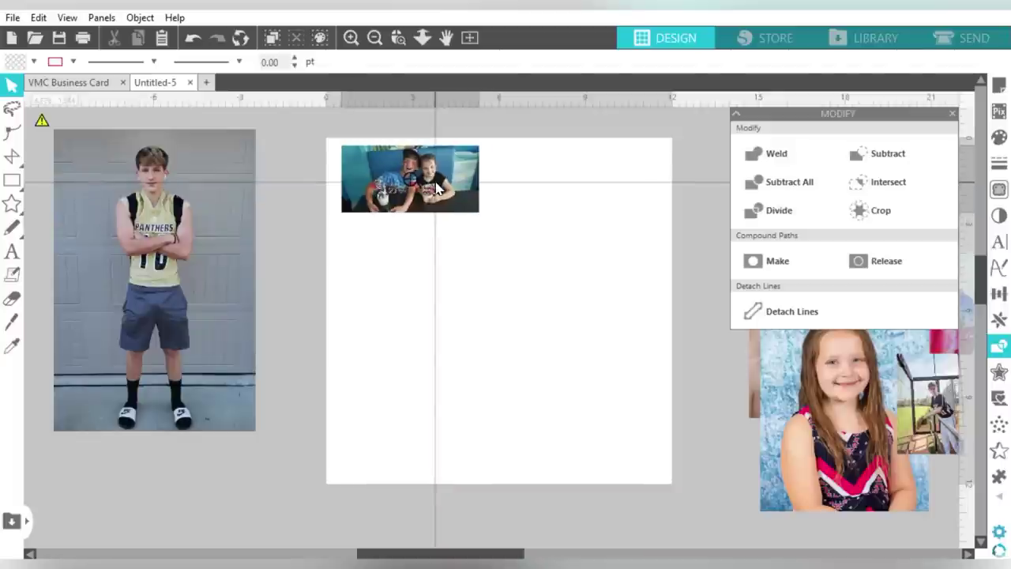
Step: Enlarge the ice cream photo to about 19.8 by 9.6 in so it spans beyond both sides of the page
left_click_drag(663, 334, 904, 423)
left_click_drag(638, 225, 607, 276)
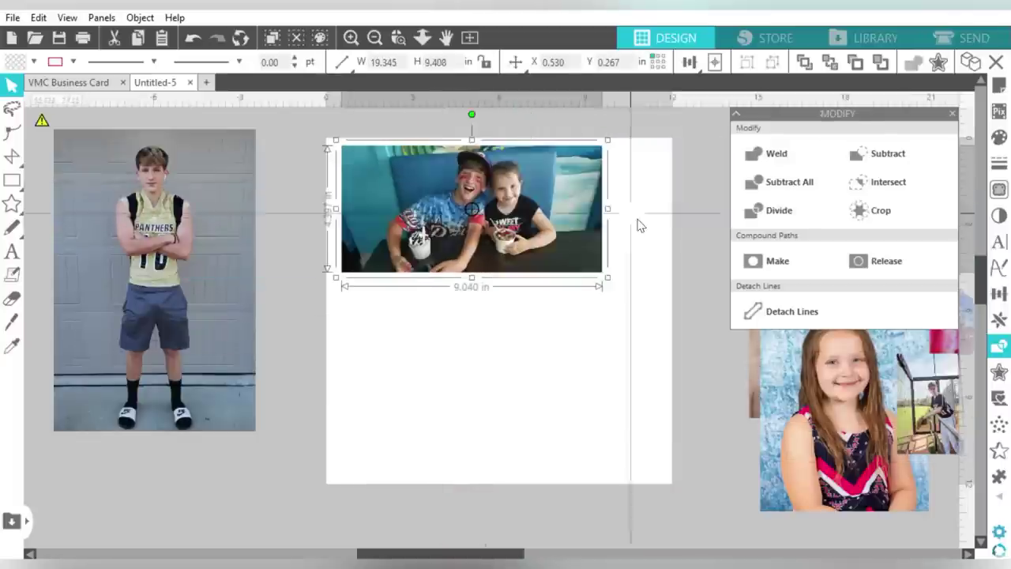
left_click_drag(335, 274, 150, 371)
left_click_drag(388, 233, 473, 285)
left_click_drag(696, 193, 829, 160)
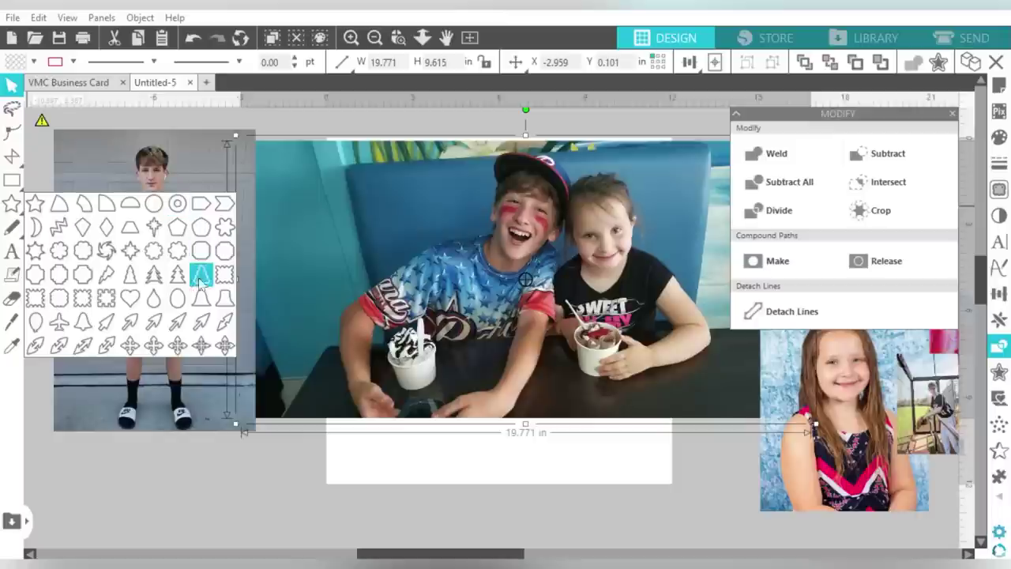
Step: Draw a heart over the two kids in the ice cream photo and size it to about 10 by 9.2 in
left_click(131, 298)
left_click_drag(318, 201, 522, 353)
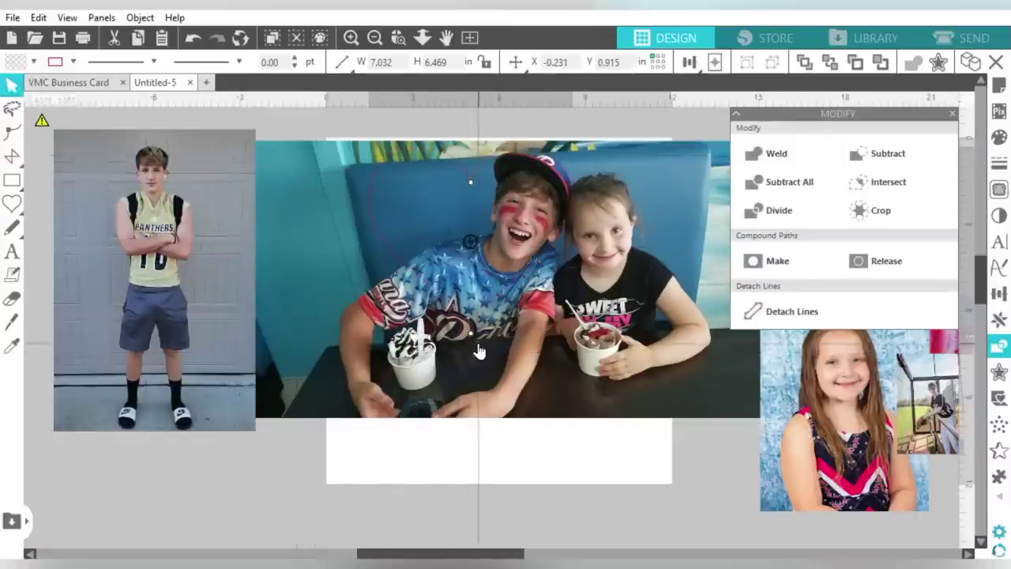
right_click(477, 319)
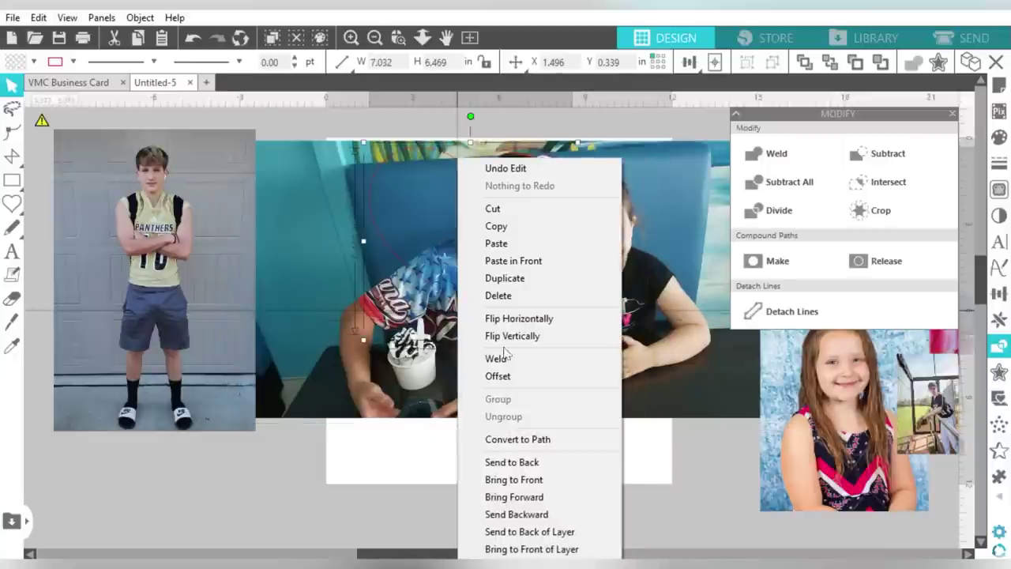
left_click(553, 323)
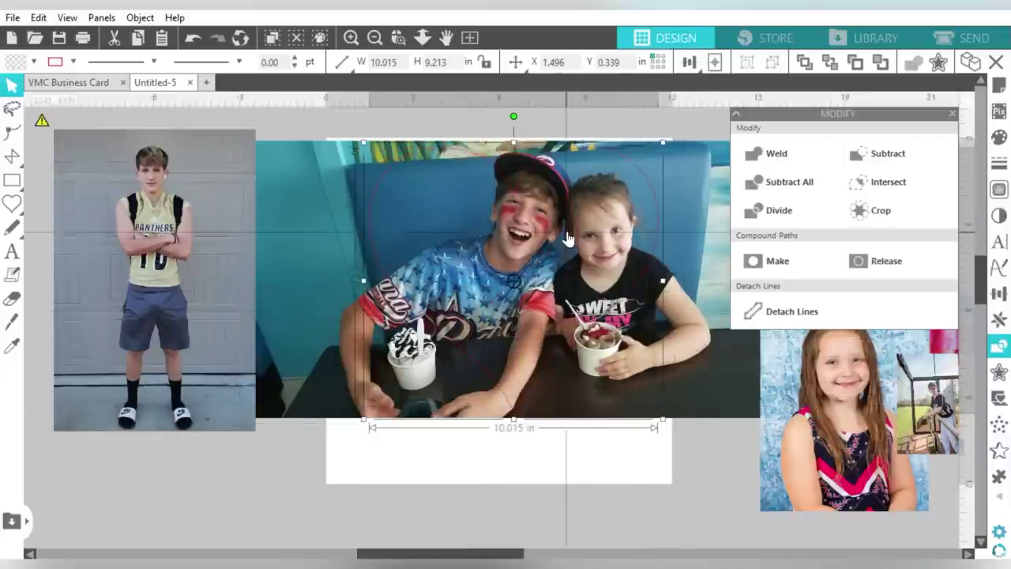
Step: Rotate the ice cream photo counterclockwise, enlarge it to about 20.8 in wide and shift it so both faces sit inside the heart
left_click(571, 210)
left_click_drag(501, 120, 485, 119)
left_click_drag(222, 183, 207, 170)
left_click_drag(466, 113, 449, 111)
left_click_drag(477, 199, 467, 207)
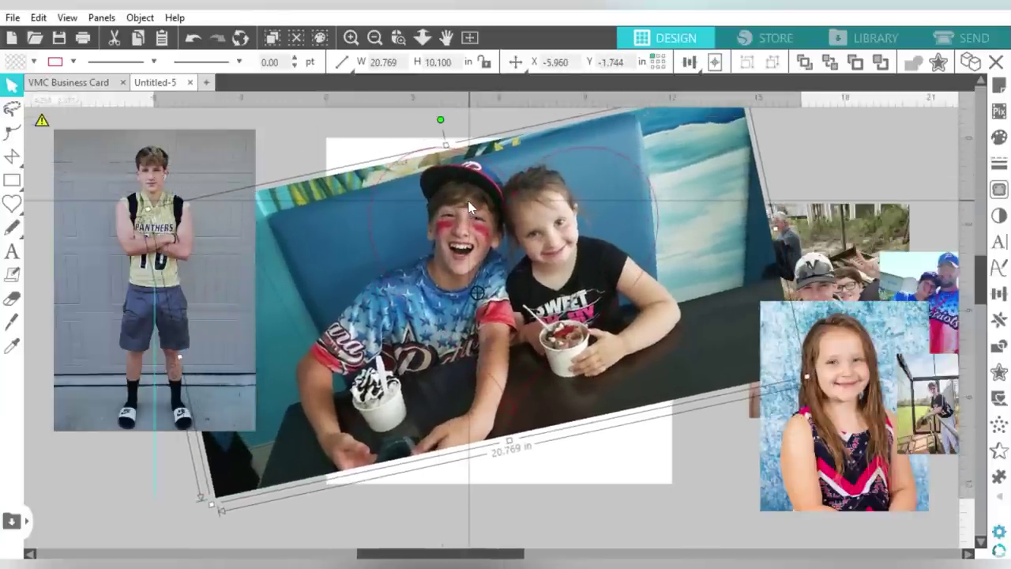
Step: Shrink the heart to about 9.8 by 9 in and crop the ice cream photo to the heart shape
left_click(377, 166)
left_click_drag(368, 148, 371, 151)
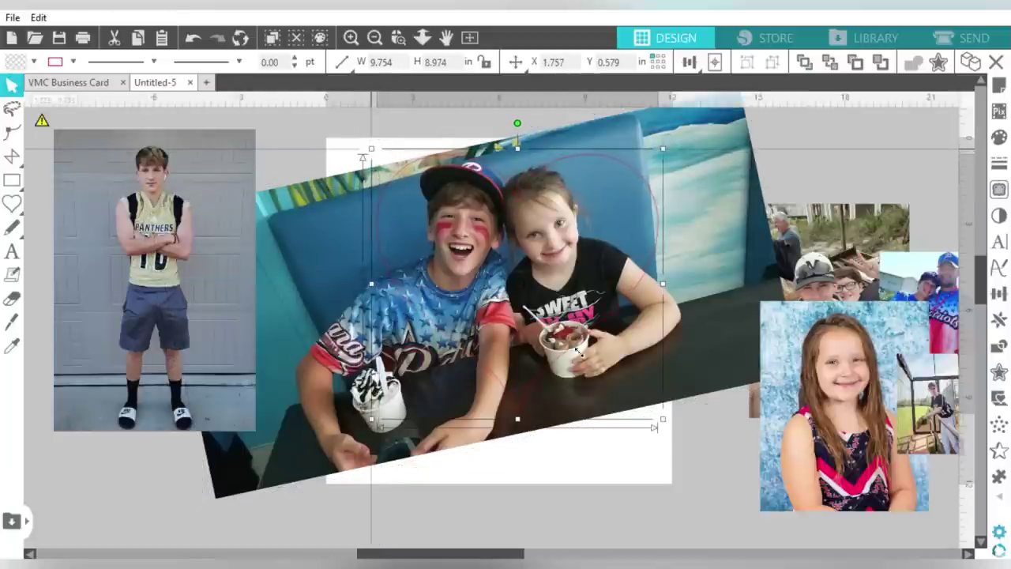
left_click(617, 463)
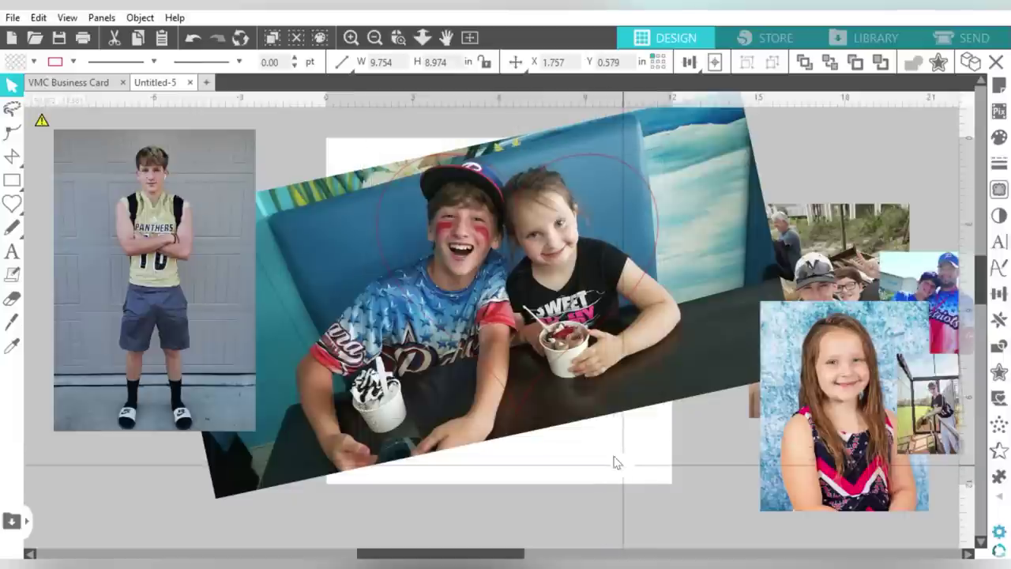
left_click(550, 328)
left_click(999, 346)
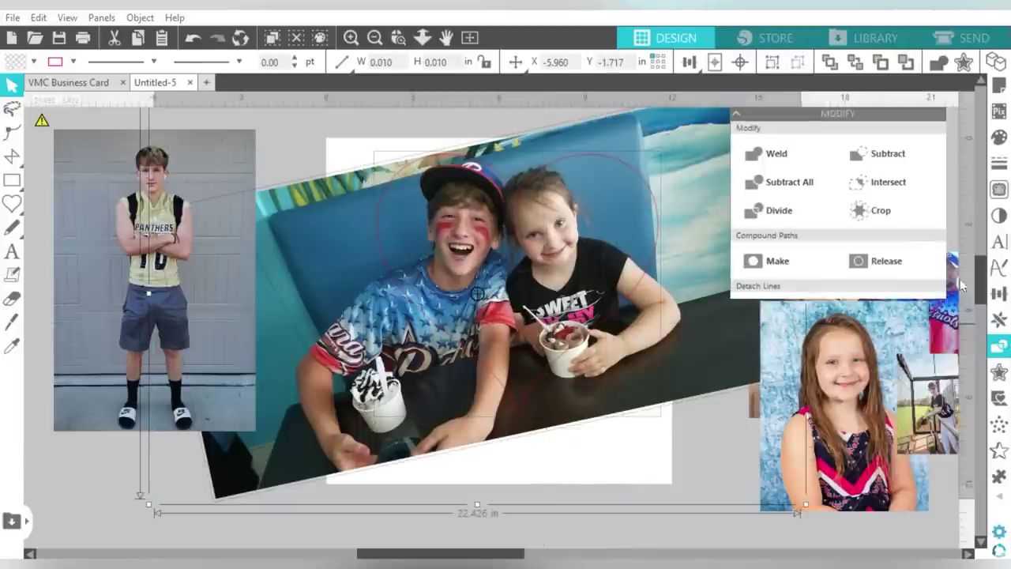
left_click(892, 213)
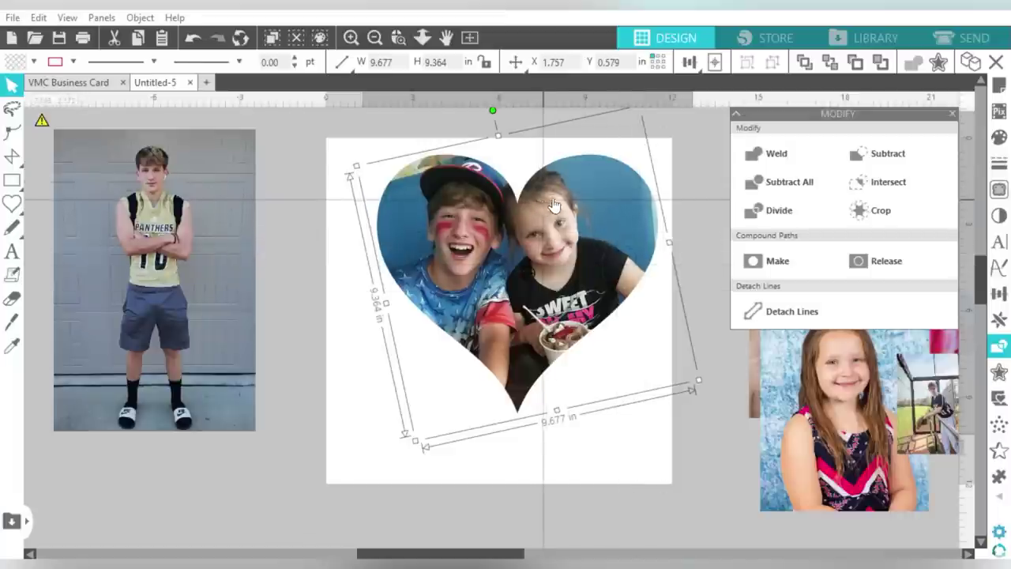
Step: Move the heart-shaped photo off the page, over the lower part of the portrait of the boy in the Panthers jersey
left_click_drag(638, 199, 309, 266)
left_click(361, 260)
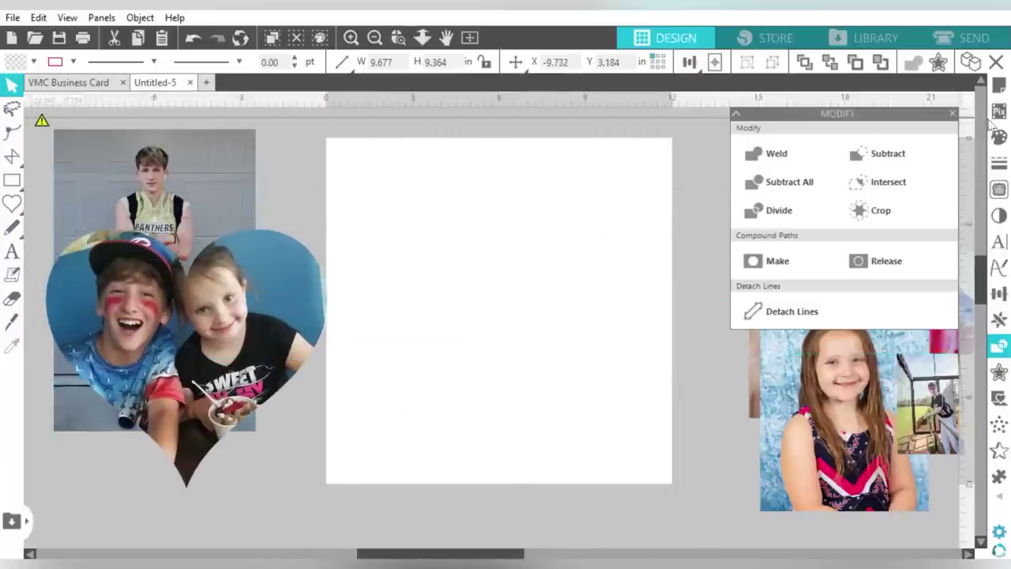
left_click(952, 113)
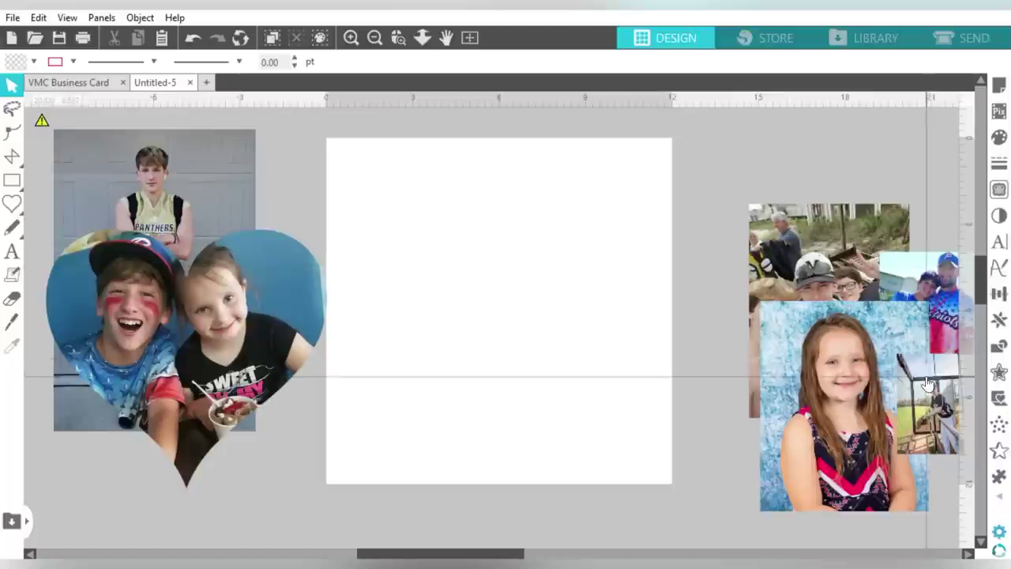
Step: Bring the batting cage baseball photo onto the page and enlarge it to about 7.2 by 10.7 in
left_click_drag(928, 384, 409, 209)
left_click_drag(449, 264, 602, 458)
left_click_drag(603, 138, 603, 137)
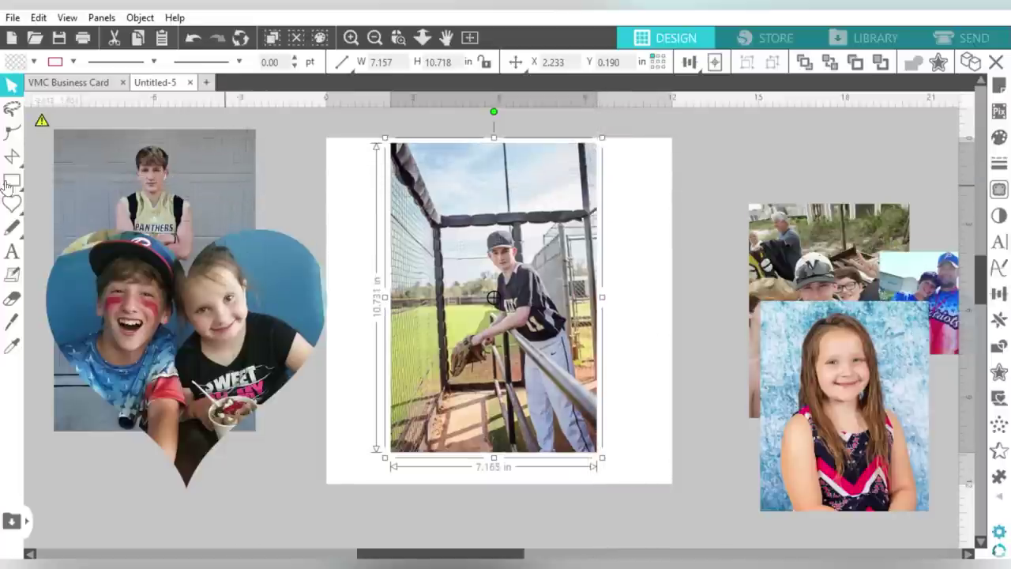
Step: Edit the baseball photo's points, lowering its two top corners together to trim the sky down to the cage's crossbar
double_click(444, 200)
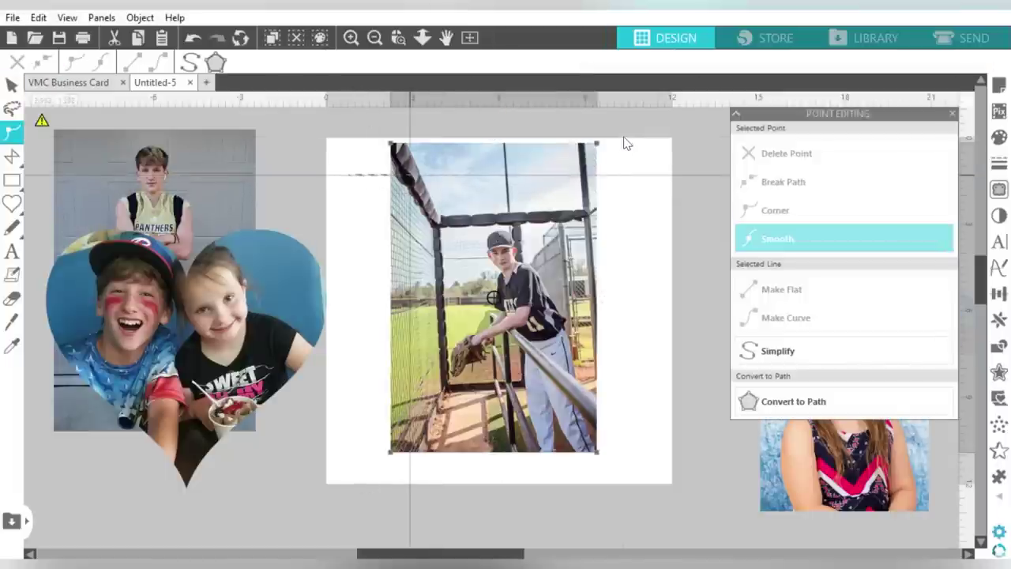
left_click_drag(624, 142, 625, 139)
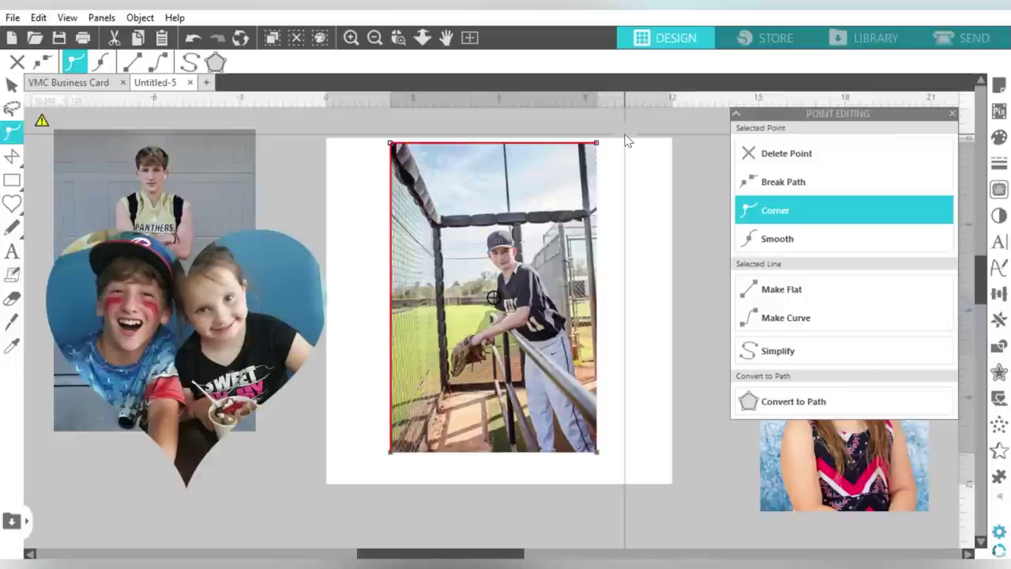
left_click_drag(640, 122, 362, 179)
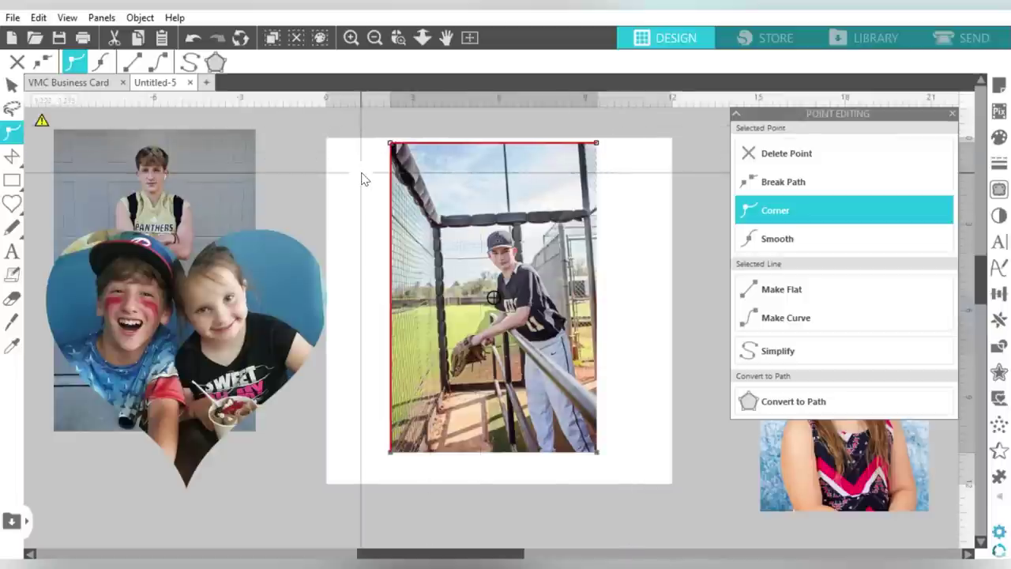
key("Down")
key("Down")
key("Down")
key("Down")
key("Down")
key("Down")
key("Down")
key("Down")
key("Down")
key("Down")
key("Down")
key("Down")
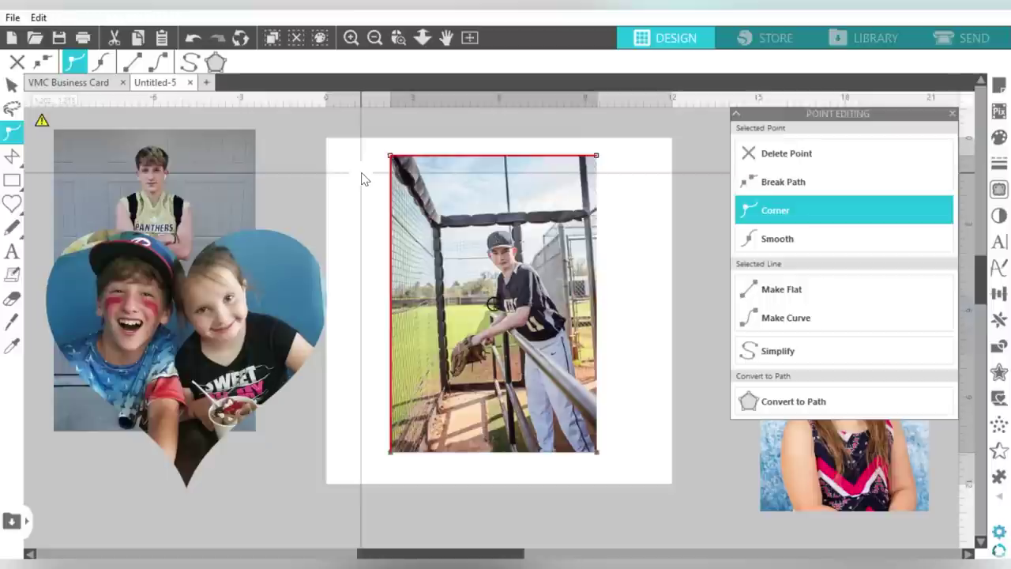
key("Down")
key("Down")
key("Down")
key("Down")
key("Down")
key("Down")
key("Down")
key("Down")
key("Down")
key("Down")
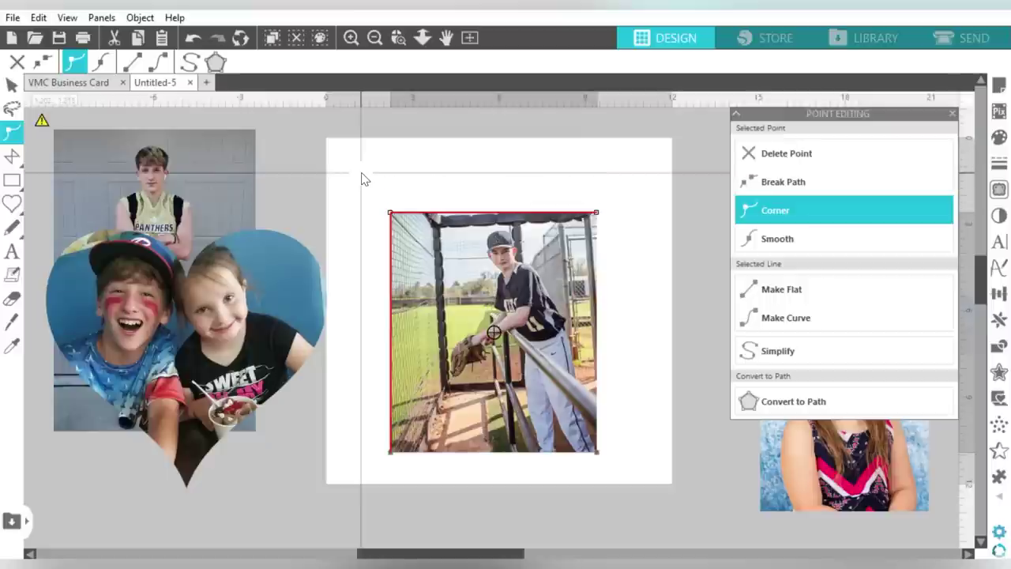
Step: Trim the baseball photo's left side by shifting its two left corner points inward to just outside the cage's left post
left_click_drag(354, 189, 421, 478)
key("Right")
key("Right")
key("Right")
key("Right")
key("Right")
key("Right")
key("Right")
key("Right")
key("Right")
key("Right")
key("Right")
key("Right")
key("Right")
key("Right")
key("Right")
key("Right")
key("Right")
key("Right")
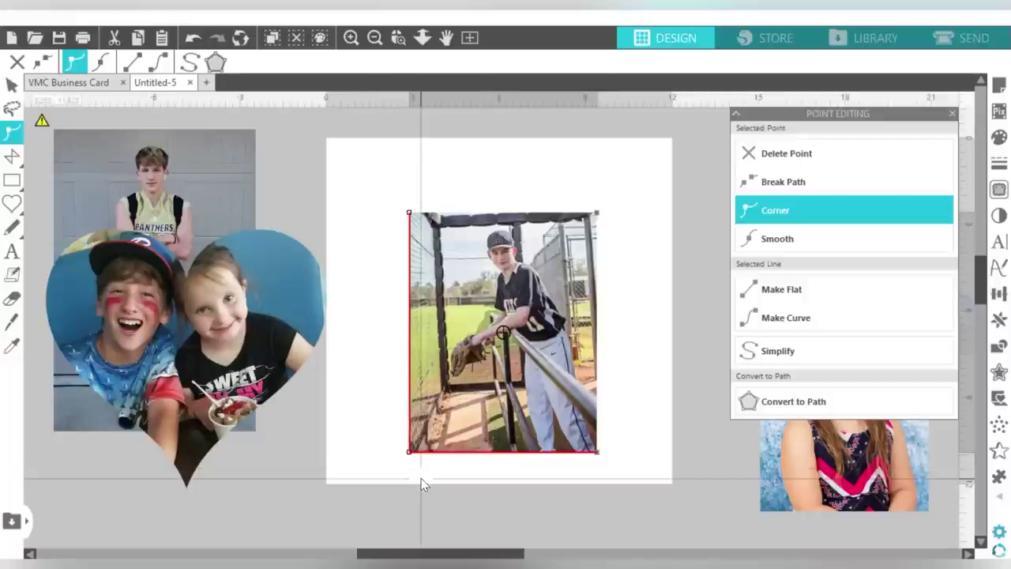
key("Left")
key("Left")
key("Left")
key("Left")
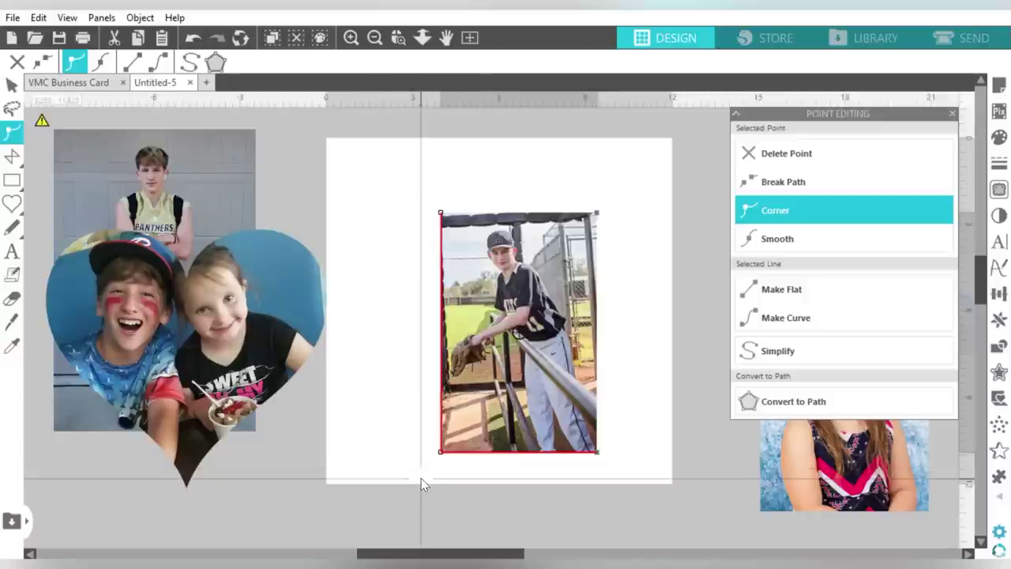
key("Left")
key("Left")
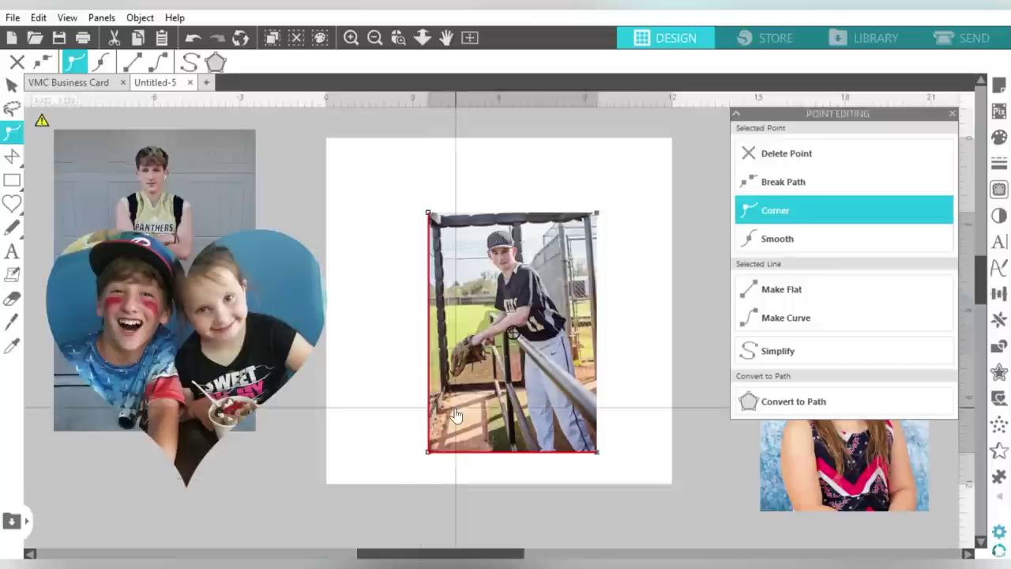
left_click(451, 165)
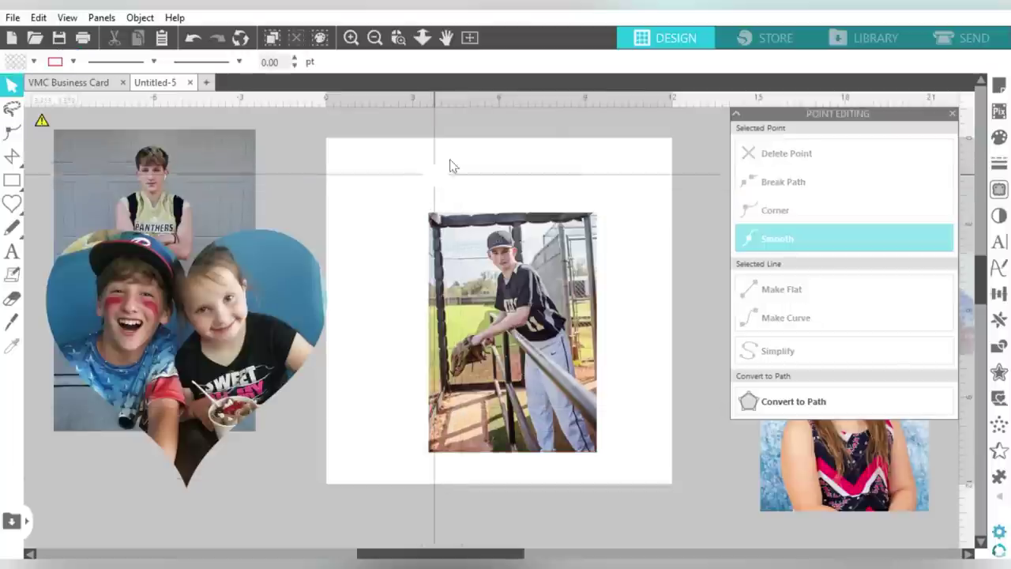
Step: Move the trimmed baseball photo up the page and frame it with a rectangle about 6.2 by 8.6 in sent behind it
left_click_drag(526, 335, 526, 297)
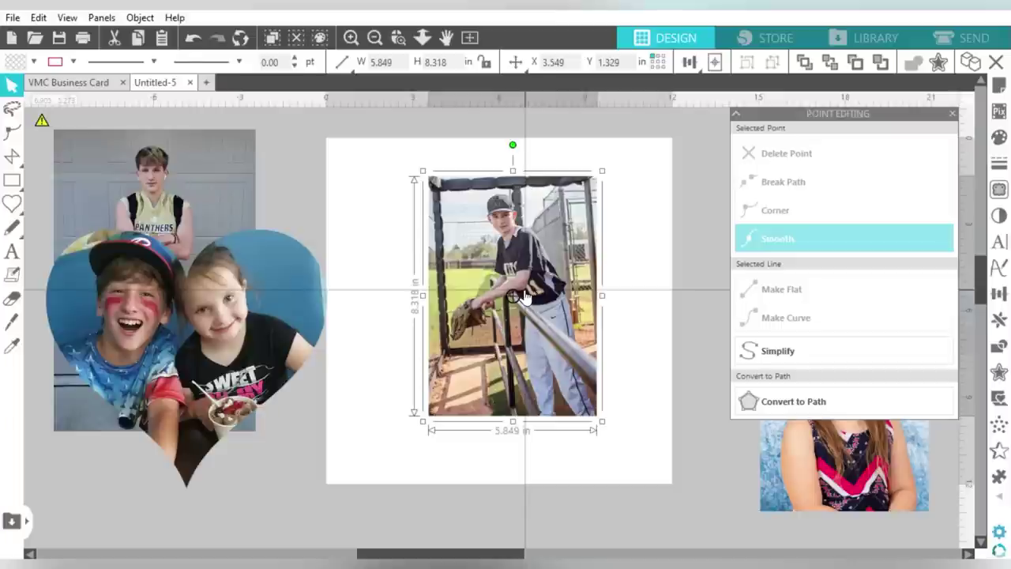
left_click(12, 180)
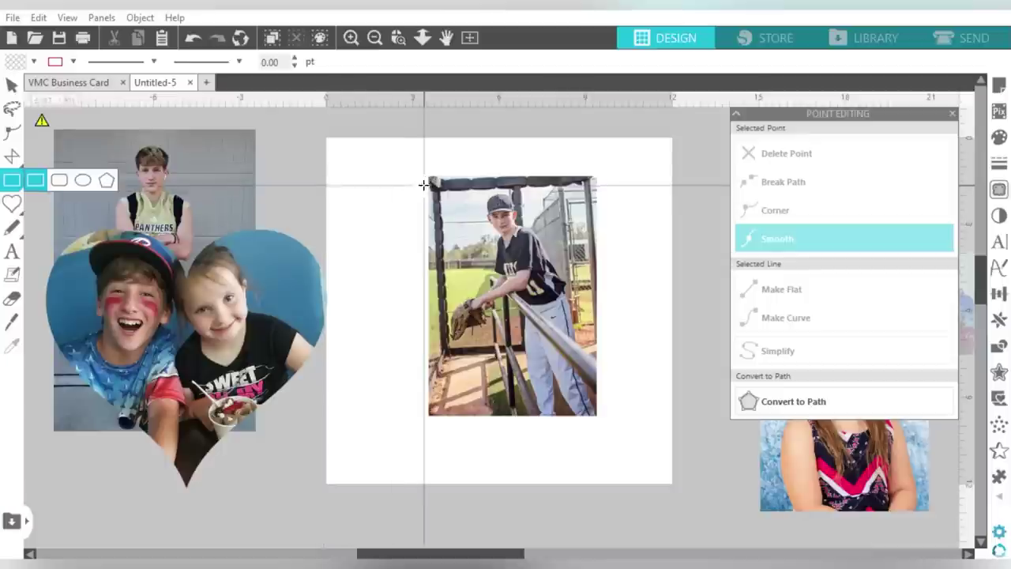
left_click_drag(426, 173, 602, 422)
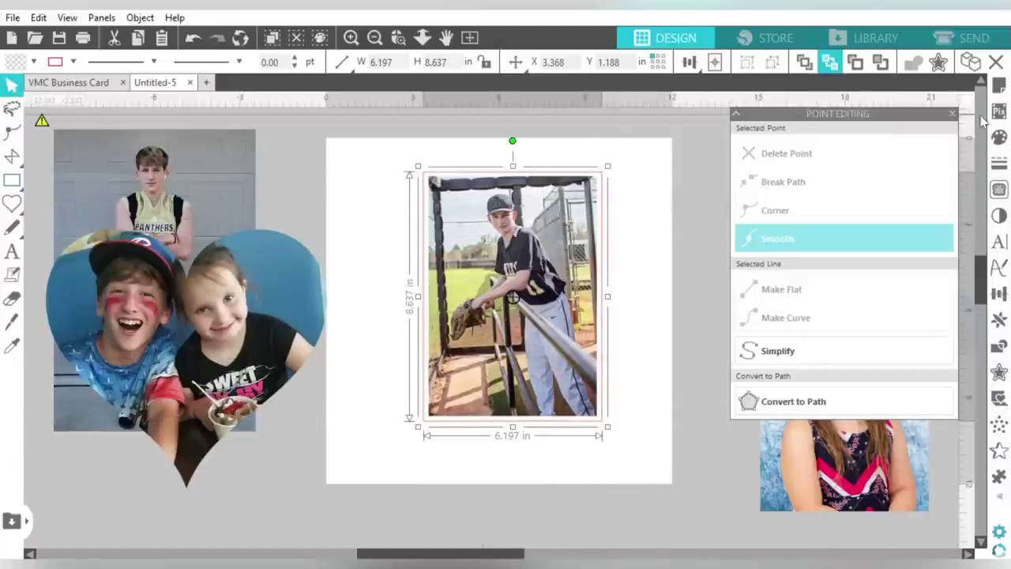
Step: Fill the frame rectangle with the dark color sampled from the boy's jersey and make its outline transparent
left_click(999, 135)
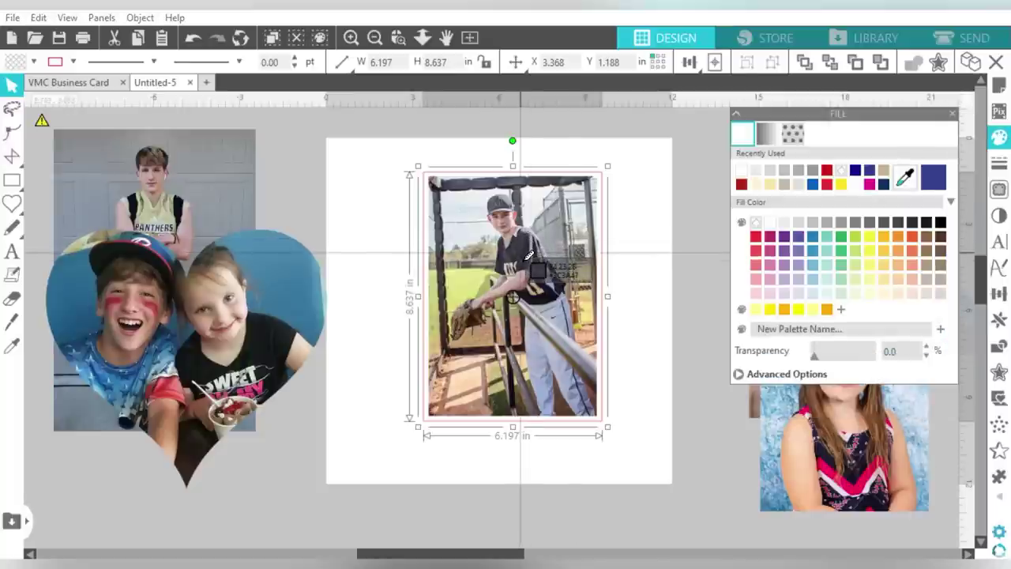
left_click(525, 266)
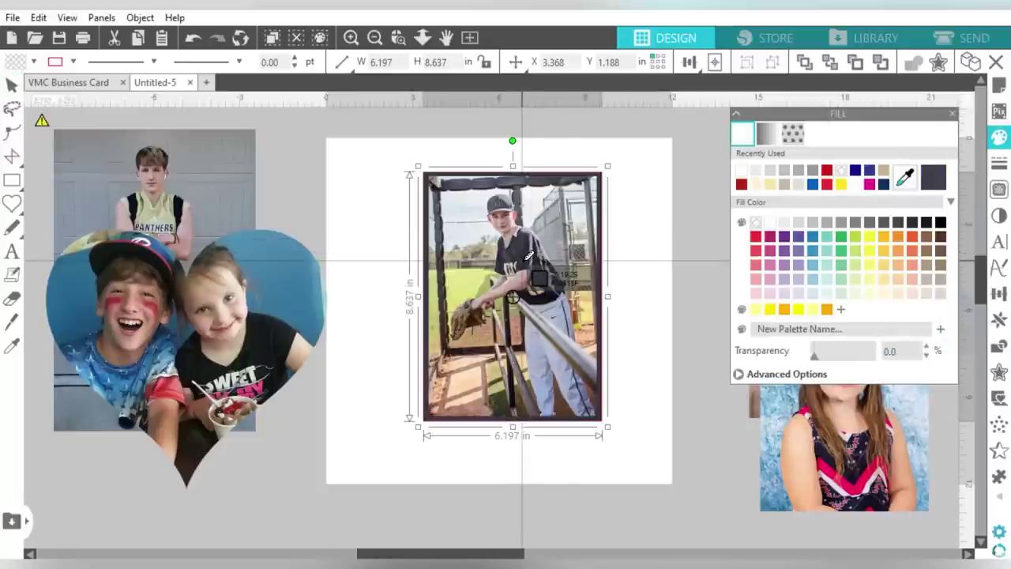
left_click(73, 61)
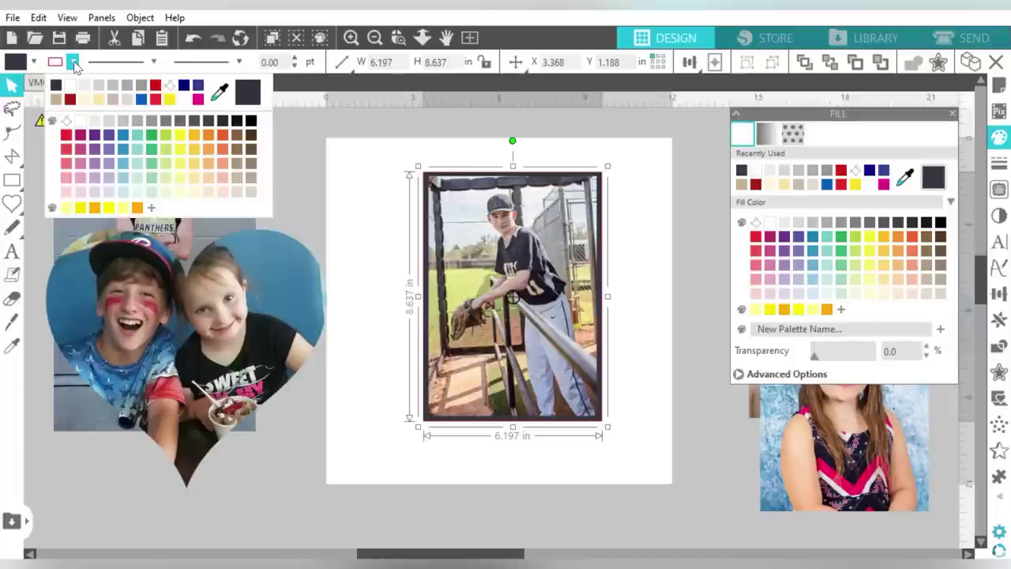
left_click(68, 123)
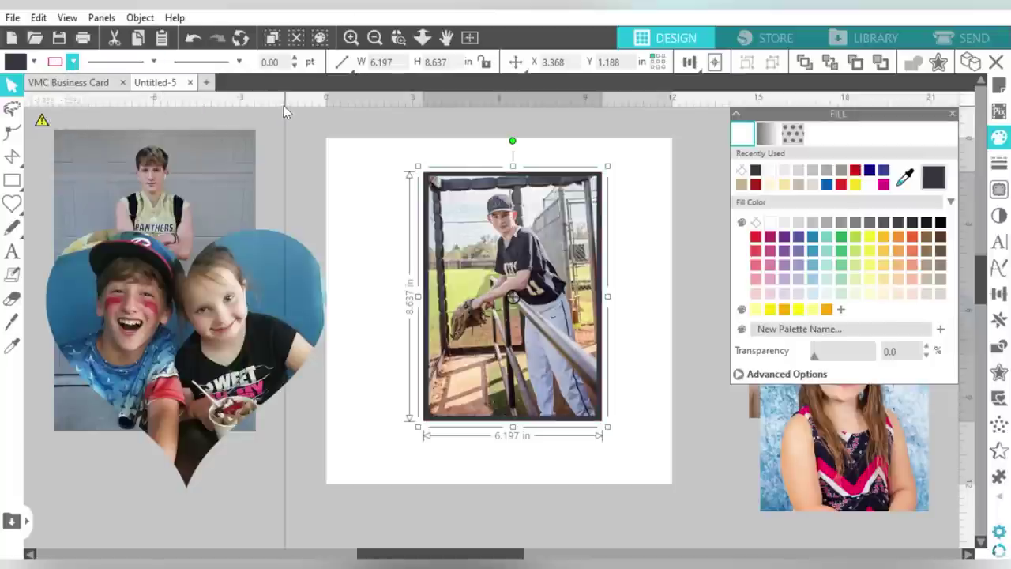
left_click(663, 229)
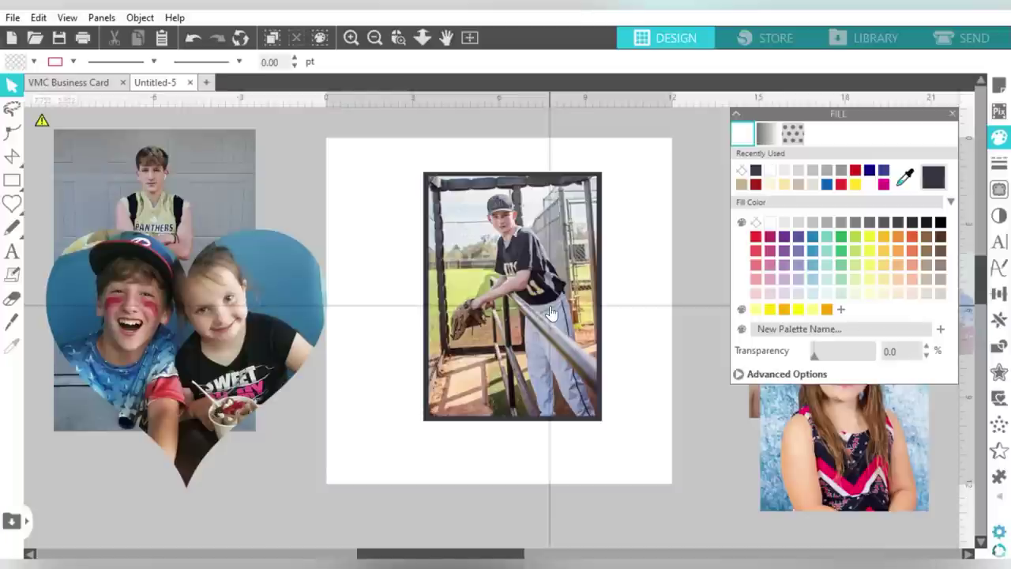
Step: Move the framed baseball photo off the page below the heart photo and bring the girl's portrait onto the page
left_click_drag(644, 162, 559, 234)
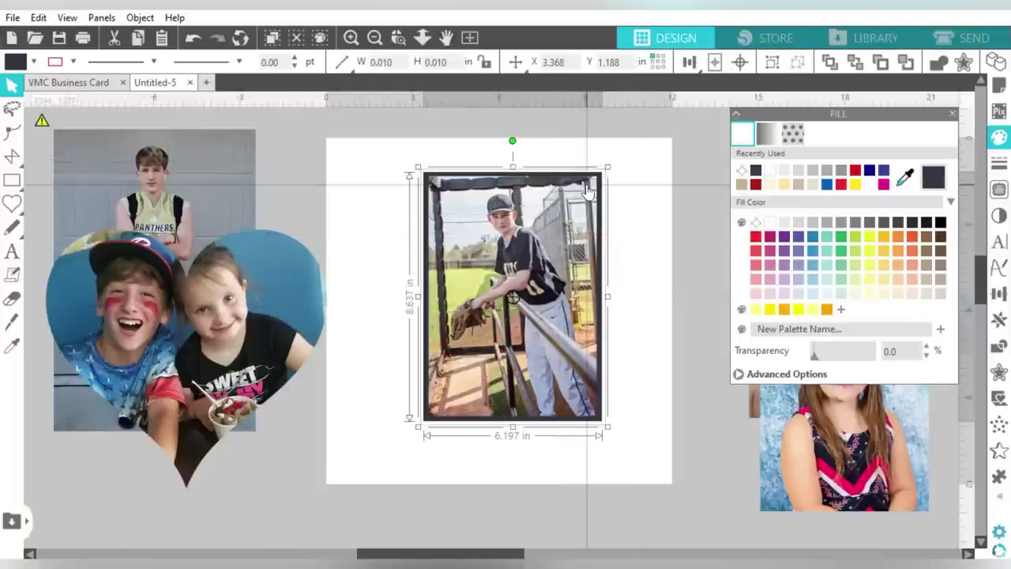
left_click_drag(544, 198, 207, 513)
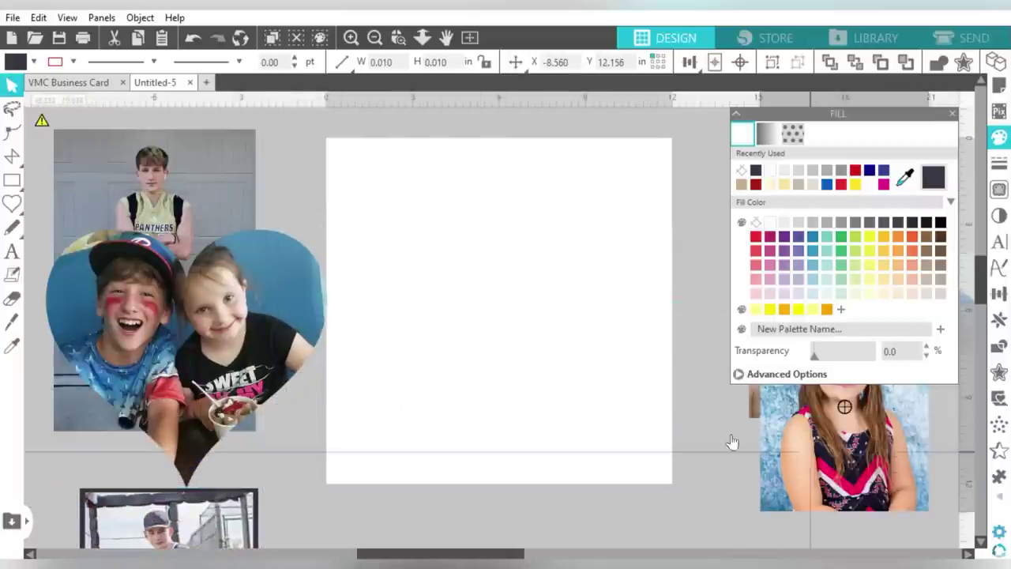
left_click_drag(814, 454, 542, 336)
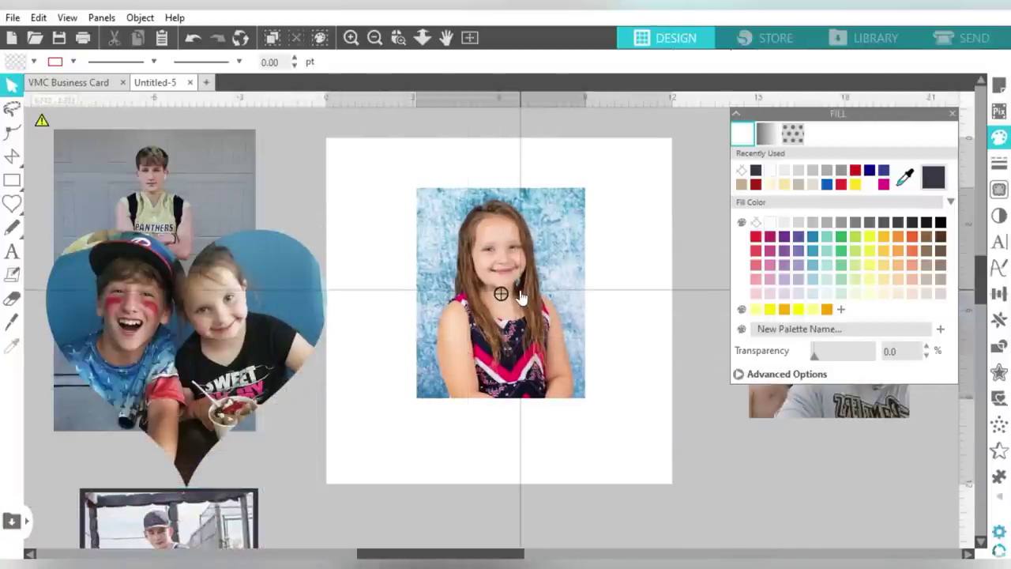
Step: Apply a square-cornered offset of 0.030 in around the girl's portrait
left_click(518, 296)
left_click(999, 373)
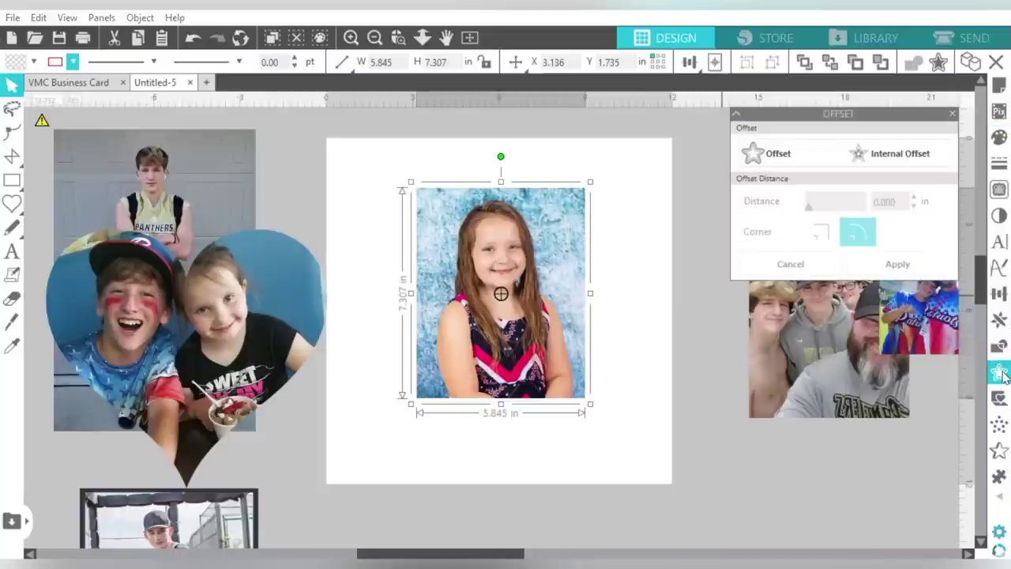
left_click(786, 156)
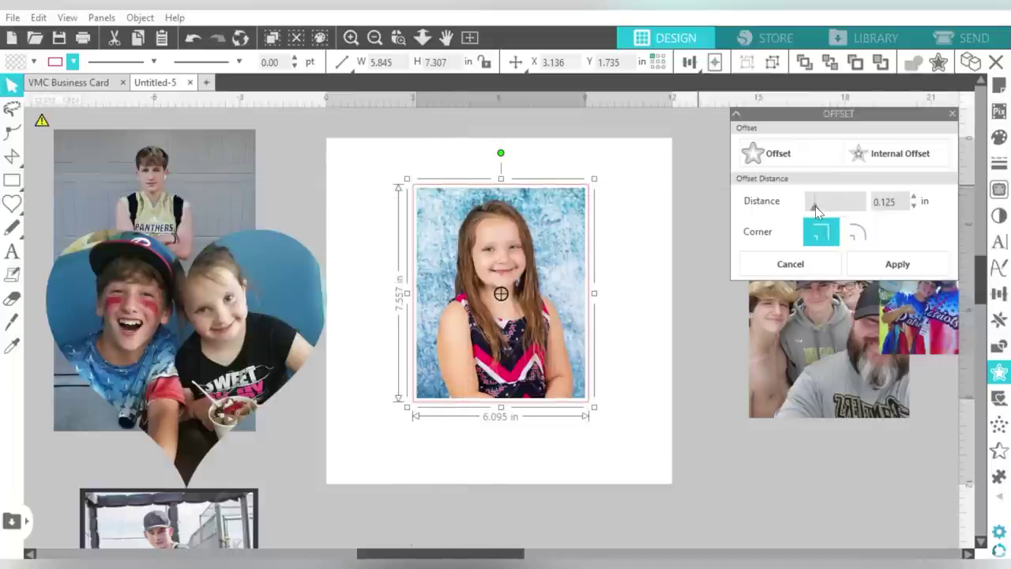
left_click_drag(816, 207, 811, 211)
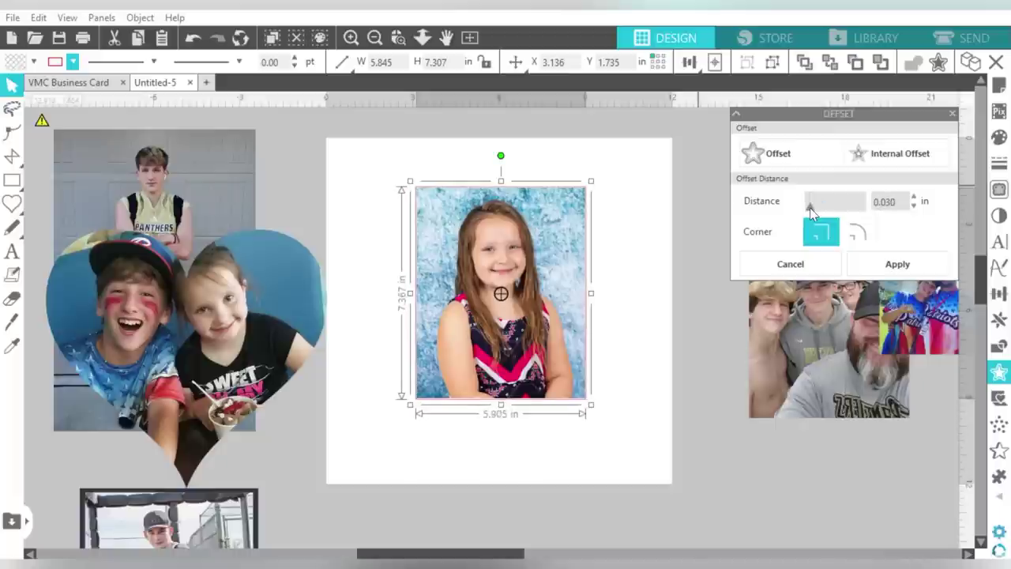
left_click(875, 268)
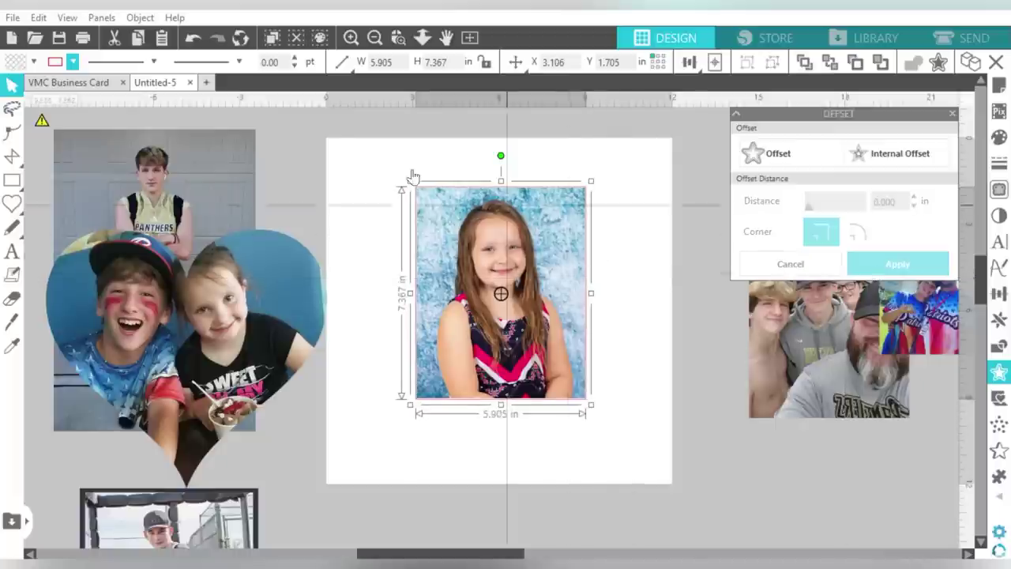
Step: Set the offset's line color to the dark shade sampled from the girl's outfit
left_click(72, 63)
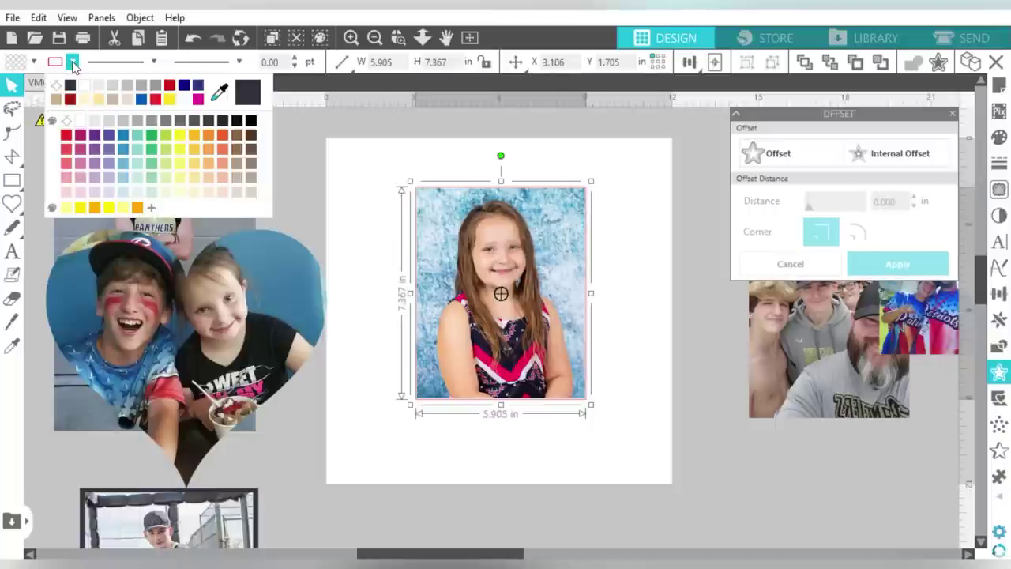
left_click(218, 95)
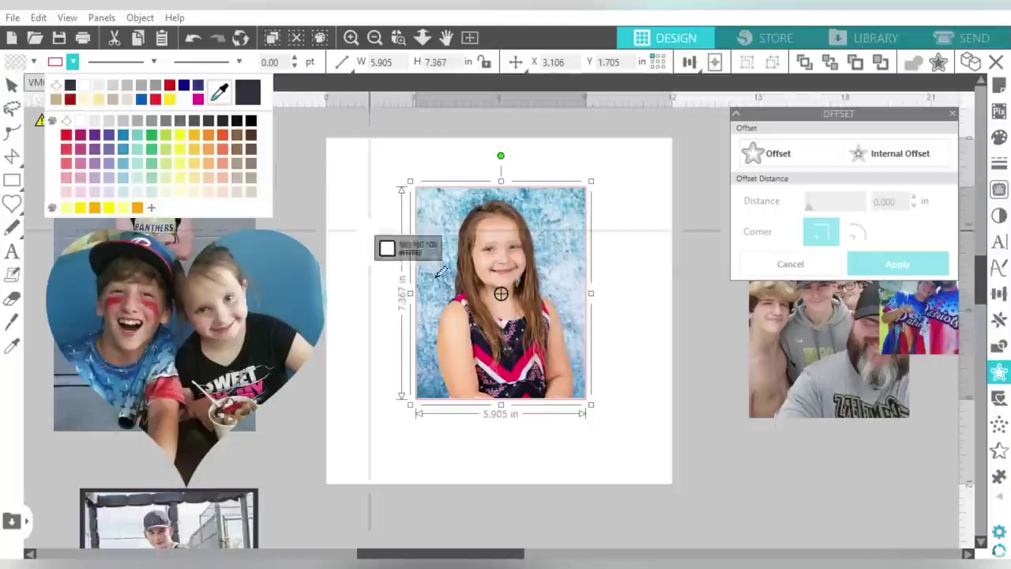
left_click(486, 336)
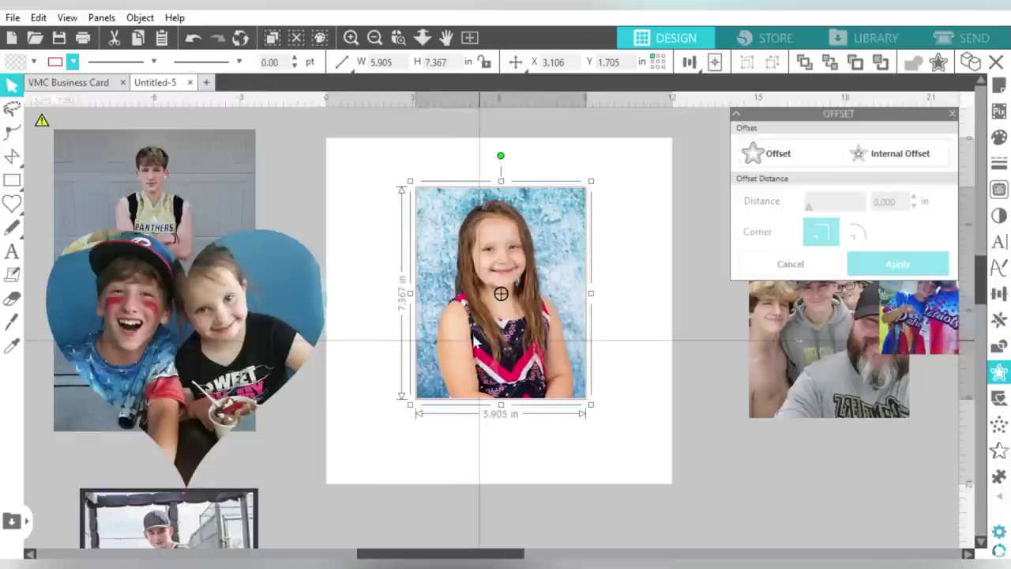
Step: Increase the offset outline's line thickness to 11.25 pt
left_click(295, 61)
left_click(294, 60)
left_click(294, 60)
left_click(294, 60)
left_click(295, 60)
left_click(294, 60)
left_click(294, 60)
left_click(294, 60)
left_click(294, 60)
left_click(294, 60)
left_click(295, 60)
left_click(295, 60)
left_click(294, 60)
left_click(295, 60)
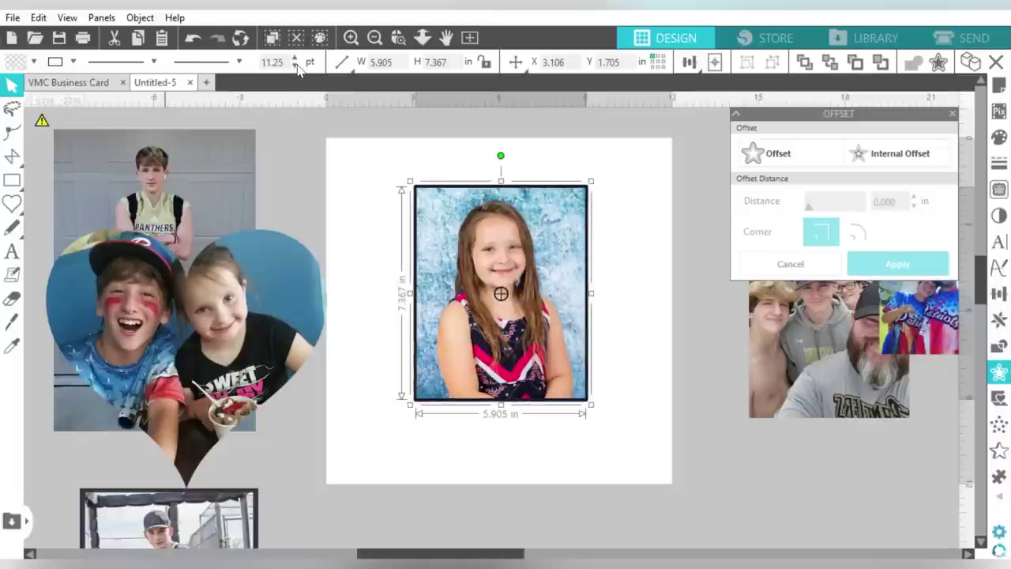
Step: Reduce the line thickness of the outline around the girl's portrait to 7.00 pt
left_click(294, 65)
left_click(295, 65)
left_click(294, 65)
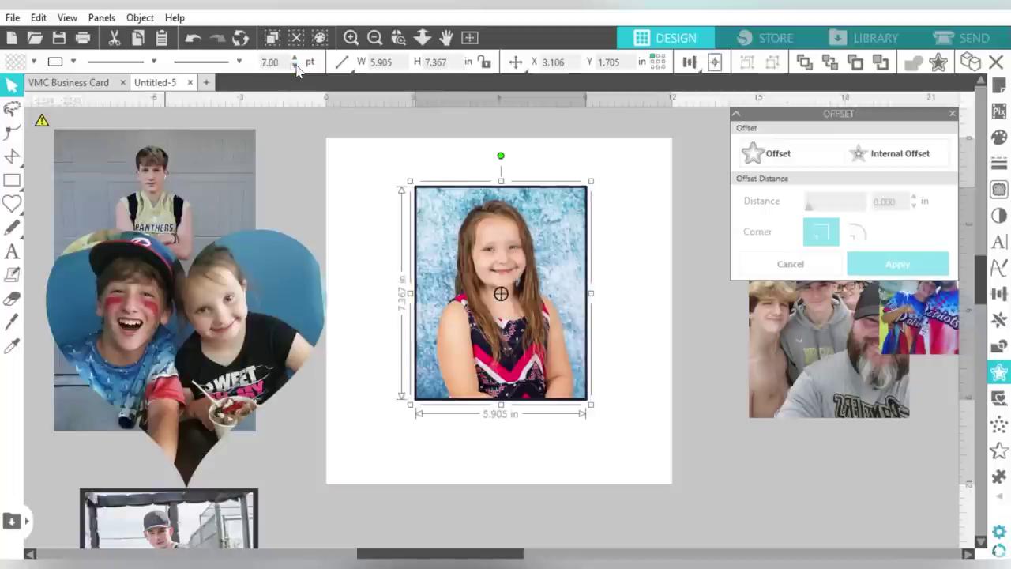
Step: Duplicate the dark outline, tilt the copy slightly clockwise and position it over the girl's portrait
left_click_drag(348, 86, 352, 89)
key("ctrl+d")
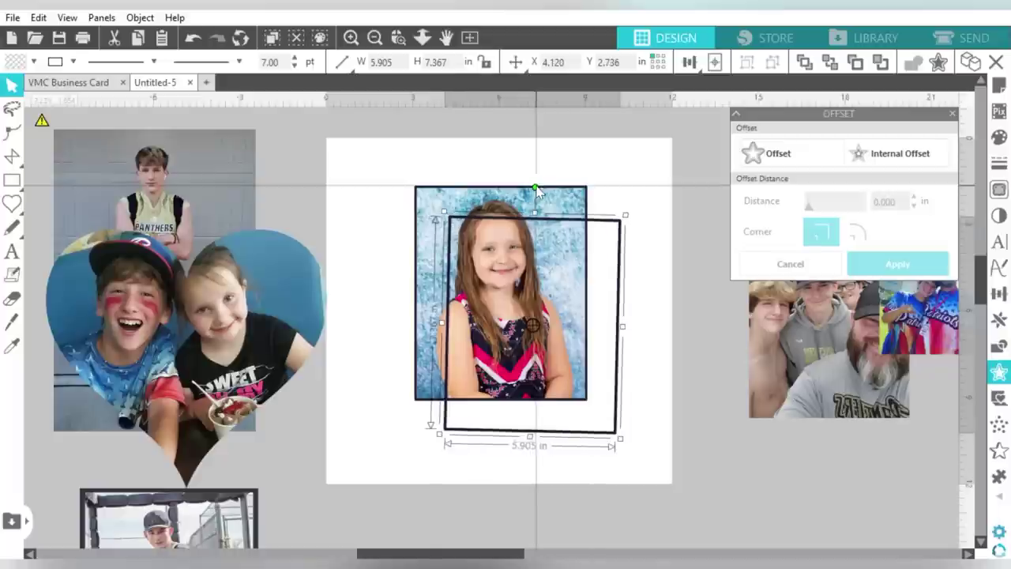
left_click_drag(617, 364, 582, 331)
key("Up")
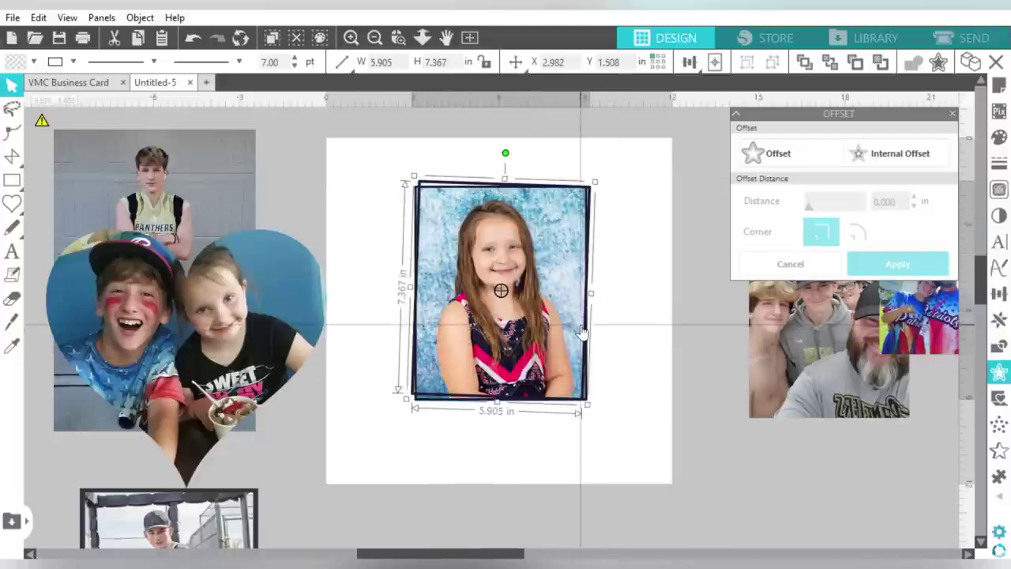
Step: Make another copy of the outline, tilt it slightly counterclockwise and center it over the portrait's other outlines
key("ctrl+d")
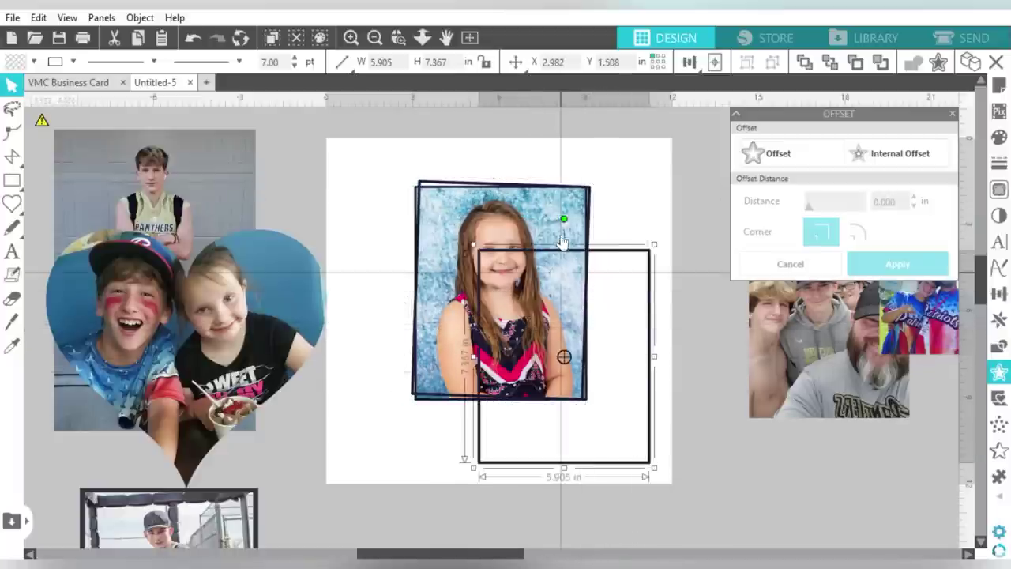
left_click_drag(563, 223, 557, 220)
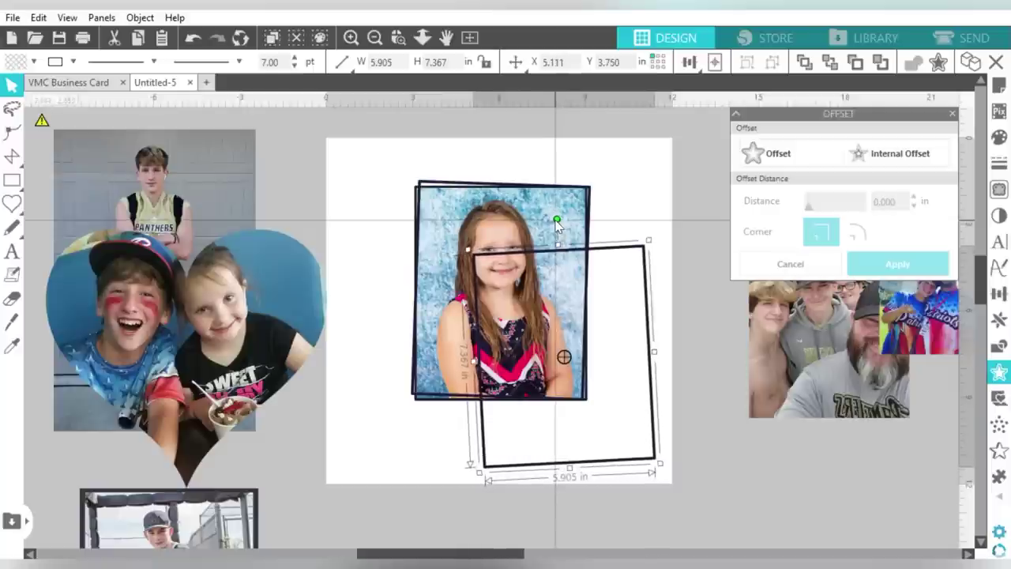
left_click_drag(577, 219, 586, 218)
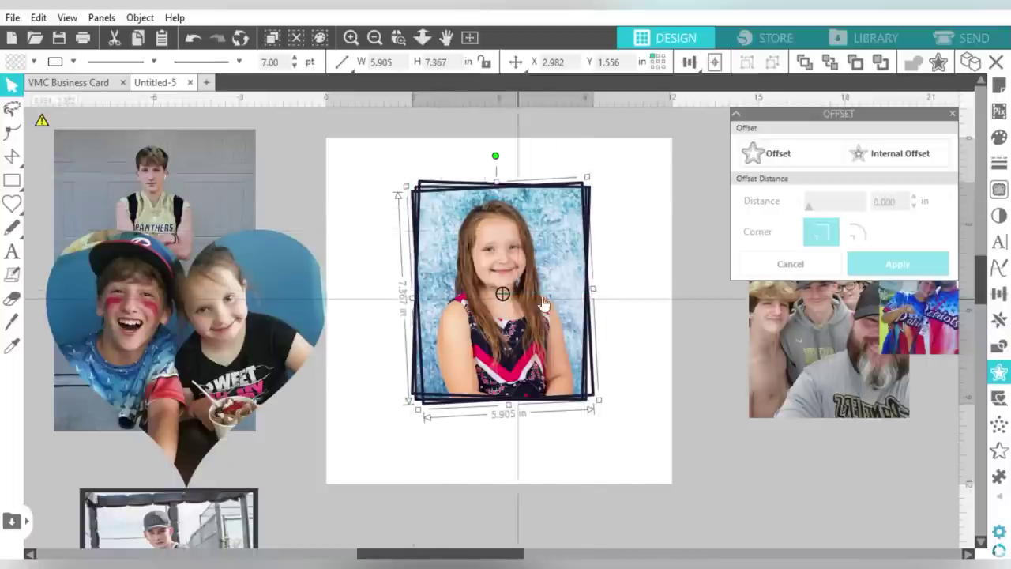
left_click_drag(495, 159, 497, 160)
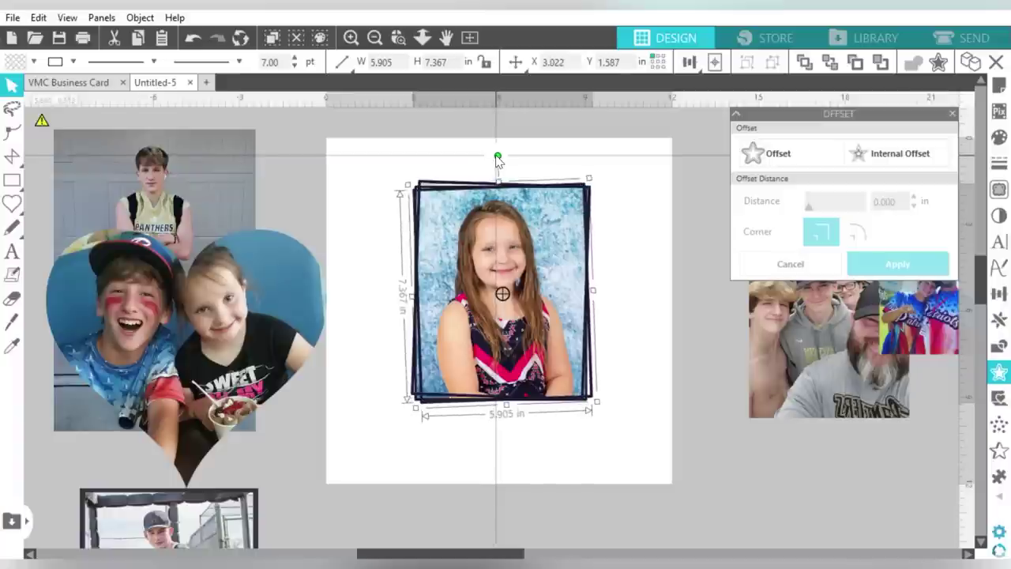
left_click(567, 170)
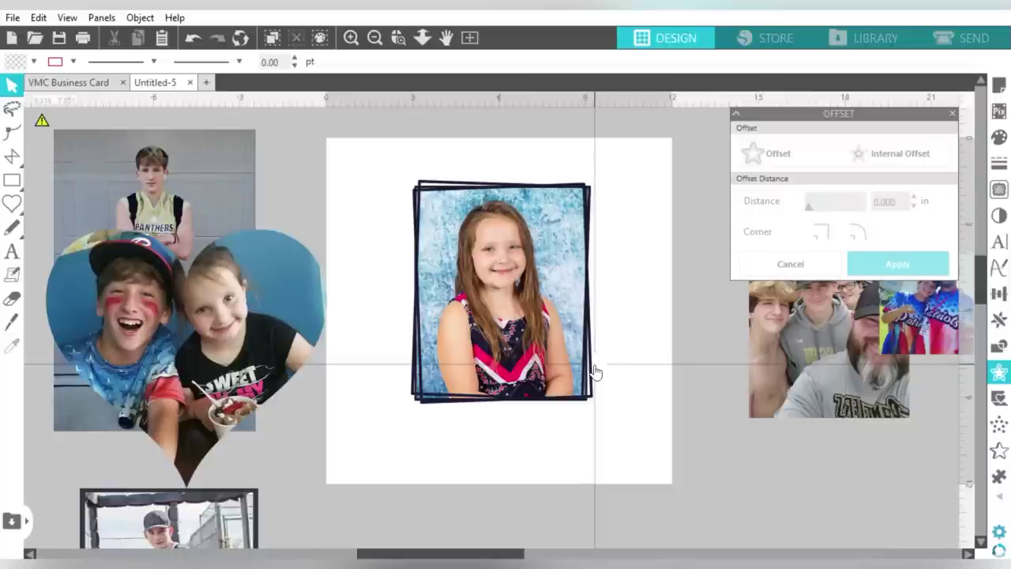
Step: Move the framed portrait below the page, then bring in the photo of the pair in Patriots shirts and enlarge it to about 9.7 in square
left_click(533, 252)
left_click_drag(533, 252, 463, 514)
left_click_drag(869, 316, 407, 209)
left_click_drag(478, 251, 644, 458)
left_click_drag(552, 312, 544, 324)
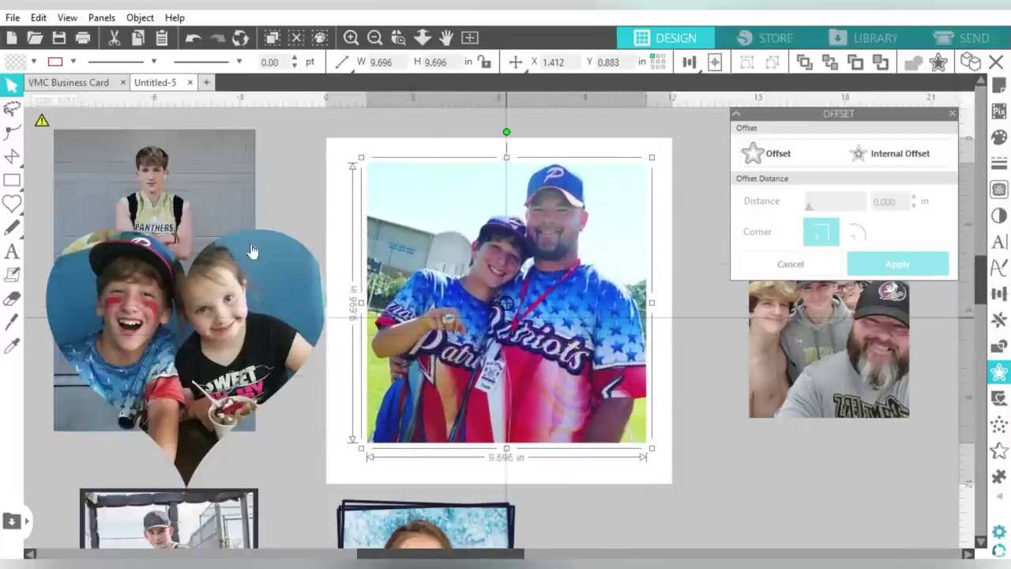
Step: Draw a circle about 8.61 in across over the pair in Patriots shirts and crop the photo to it
left_click(17, 183)
left_click(59, 180)
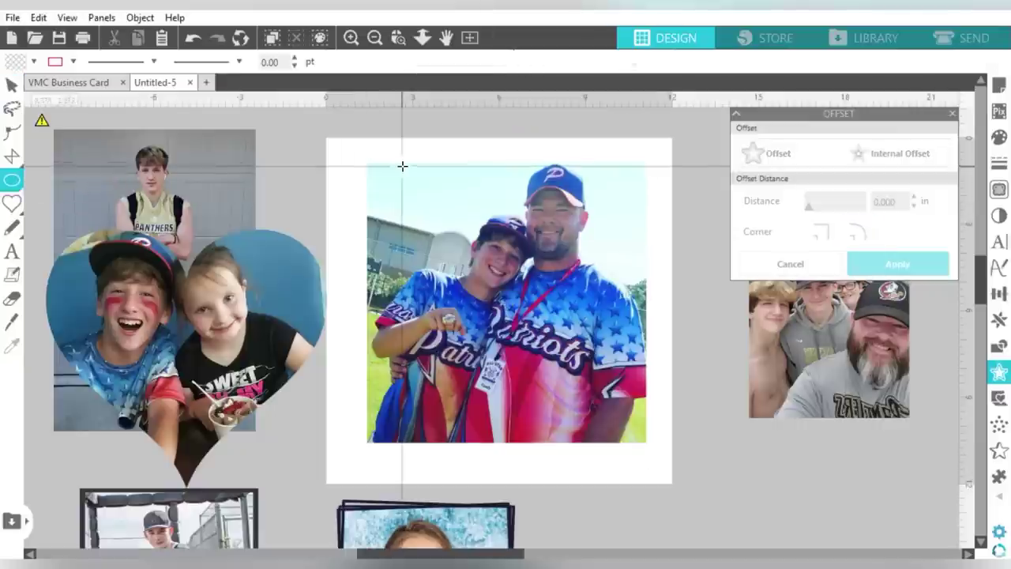
mouse_move(375, 163)
left_mouse_down()
mouse_move(468, 261)
mouse_move(660, 392)
left_mouse_up()
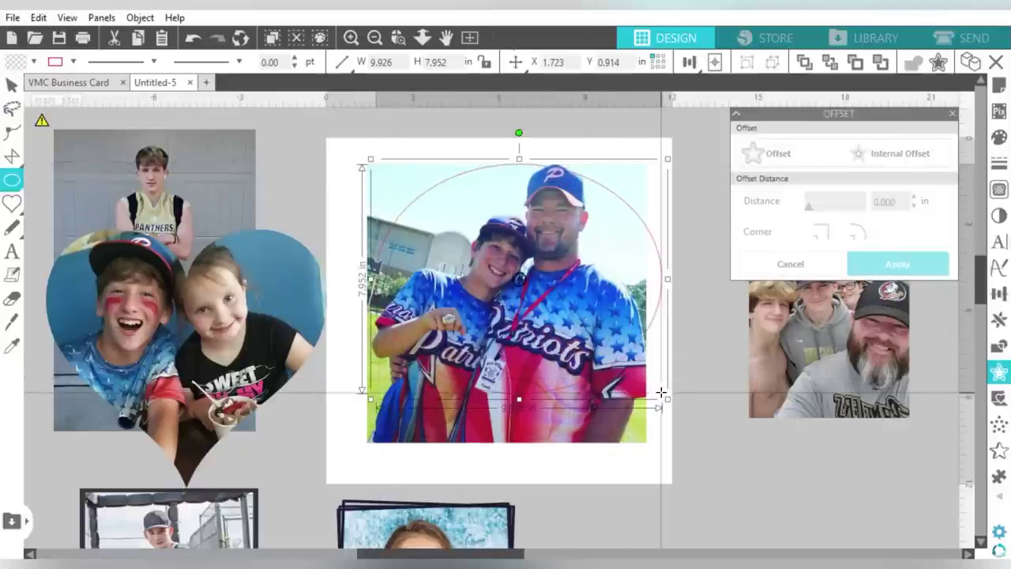
key("ctrl+z")
left_click_drag(381, 168, 631, 439)
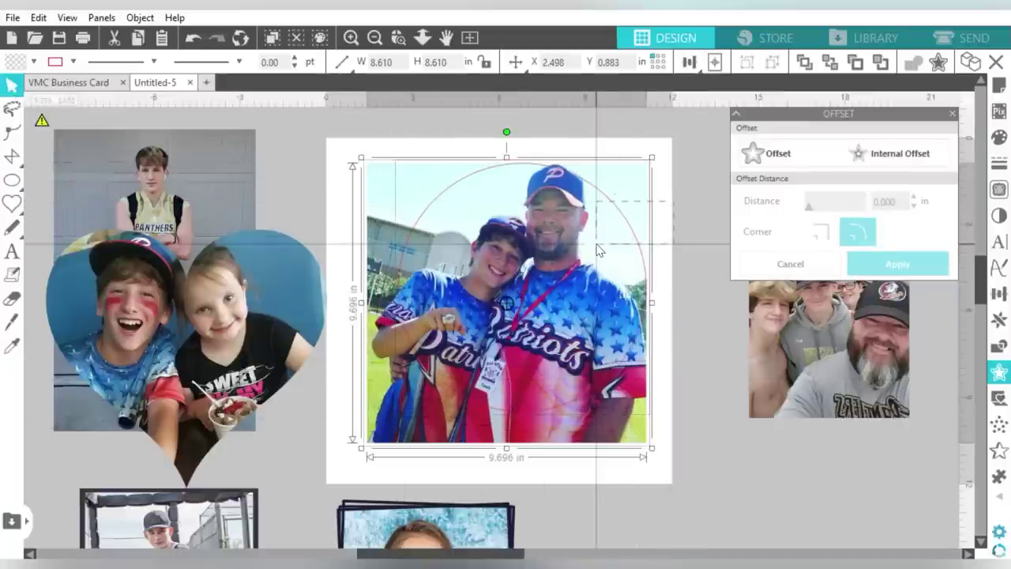
left_click(1000, 347)
left_click(882, 219)
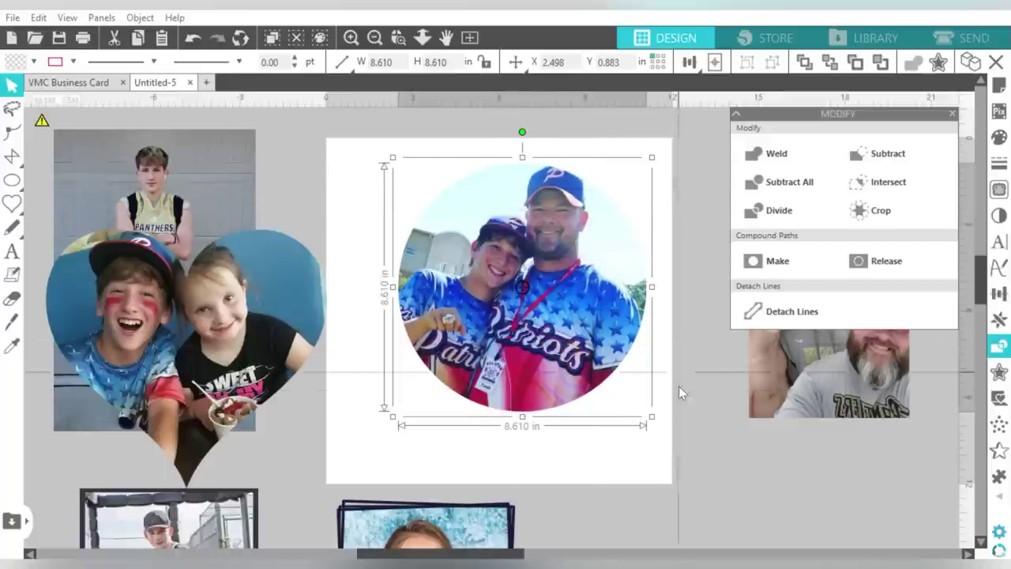
Step: Shrink the circular Patriots photo slightly and move it off the page onto the heart photo
left_click_drag(652, 424, 623, 388)
left_click_drag(511, 267, 236, 235)
left_click(623, 313)
Step: Bring the group selfie onto the page and enlarge it to about 8.4 by 11.2 in
left_click_drag(880, 363, 487, 305)
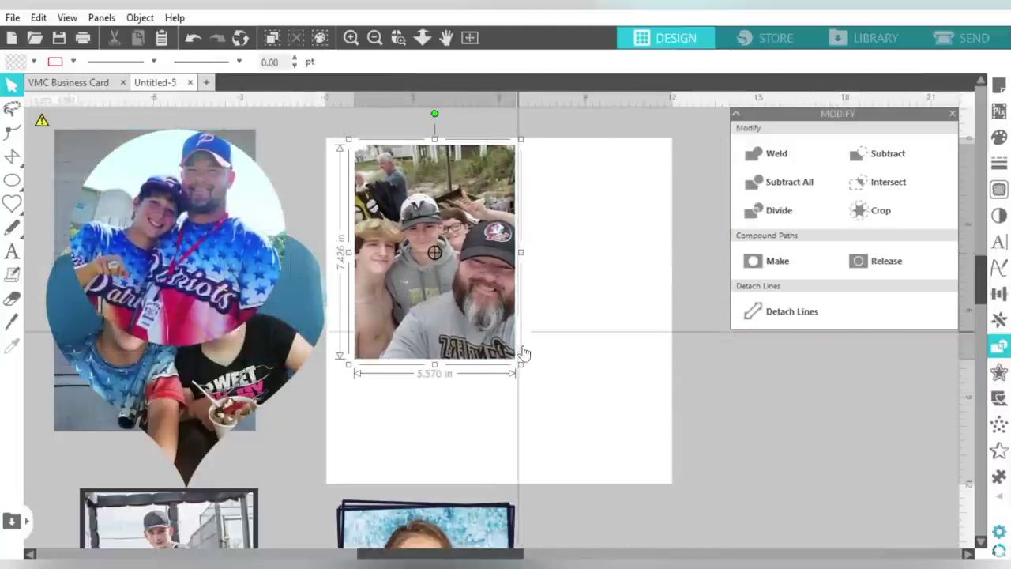
left_click_drag(619, 438, 630, 453)
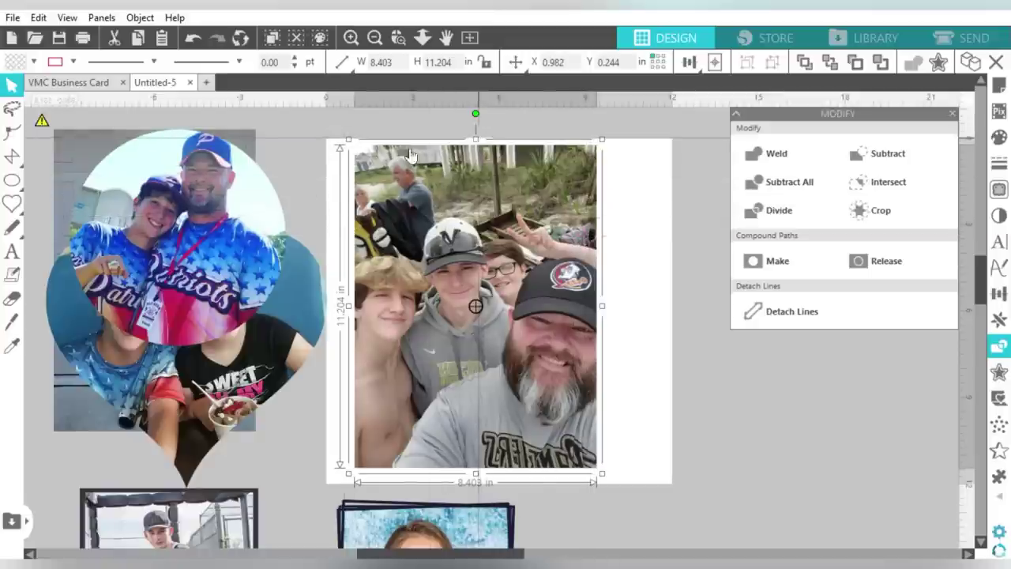
left_click_drag(382, 162, 375, 163)
Step: Crop the top of the group selfie through point editing by lowering its two upper corner points to just above the white cap
double_click(375, 163)
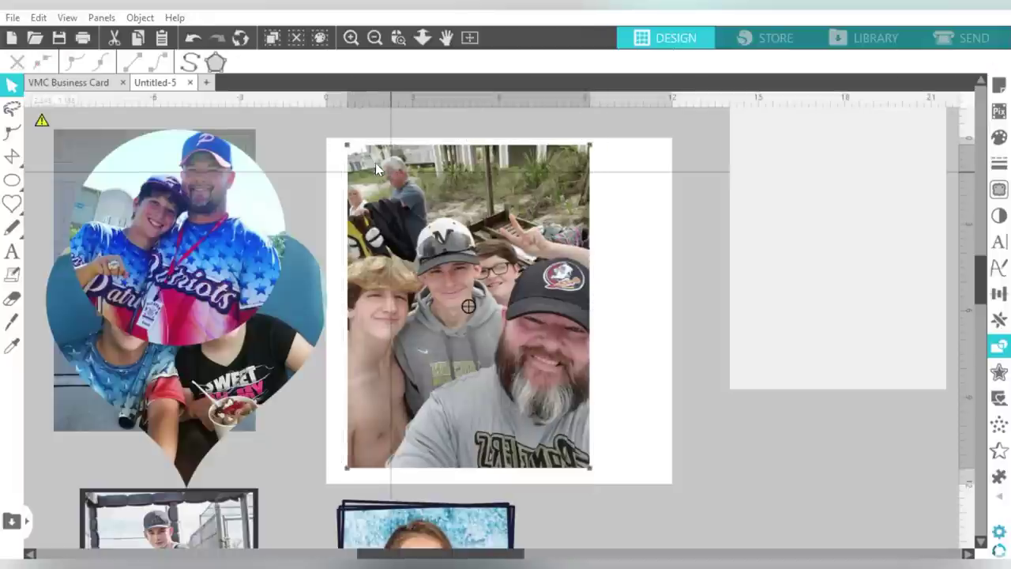
left_click_drag(329, 134, 638, 182)
key("Down")
key("Down")
key("Down")
key("Down")
key("Down")
key("Down")
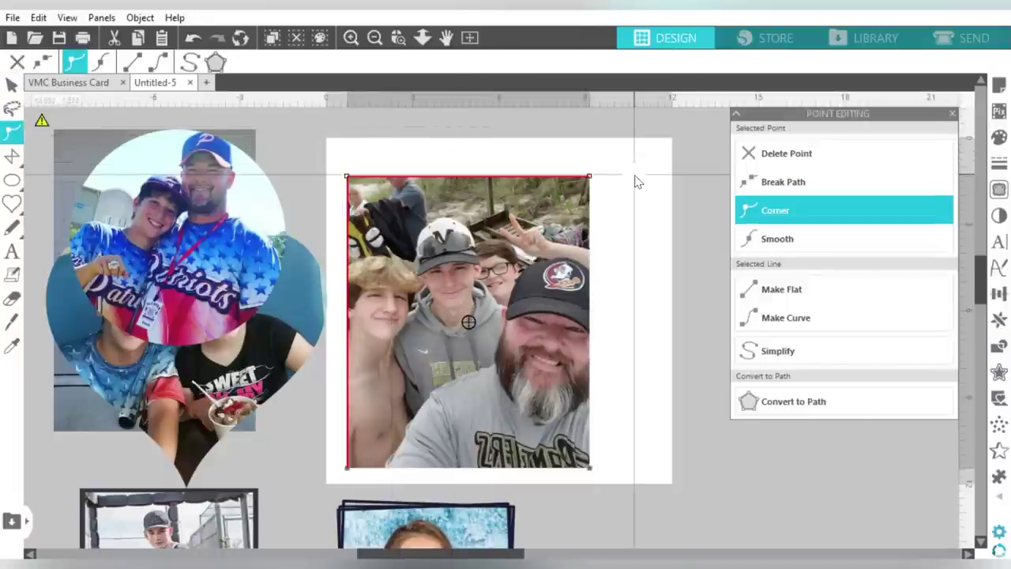
key("Down")
key("Down")
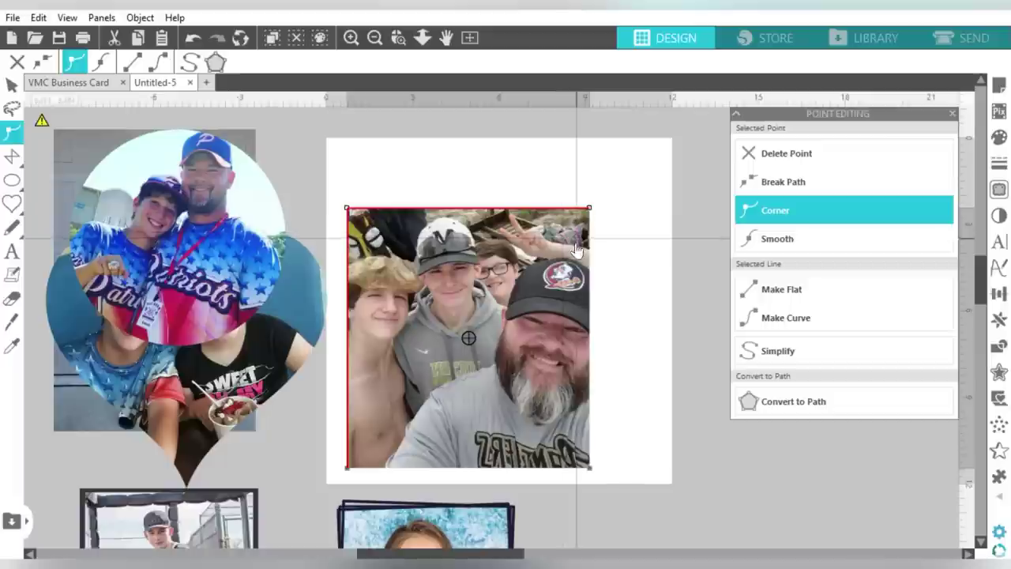
left_click(463, 170)
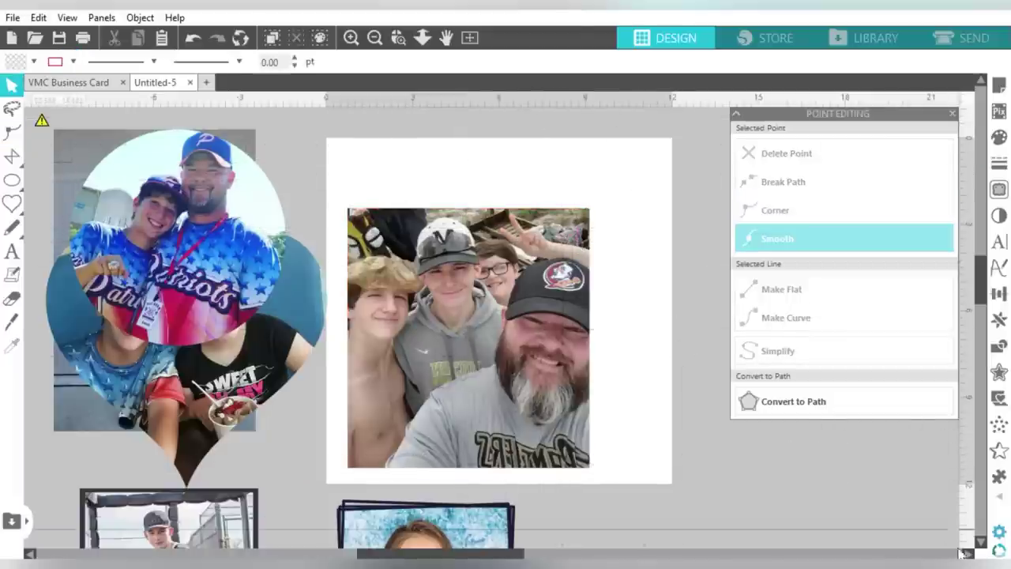
Step: Switch to remove.bg in the browser, dismiss the cookie notice and upload the group selfie from the Downloads folder
key("alt+Tab")
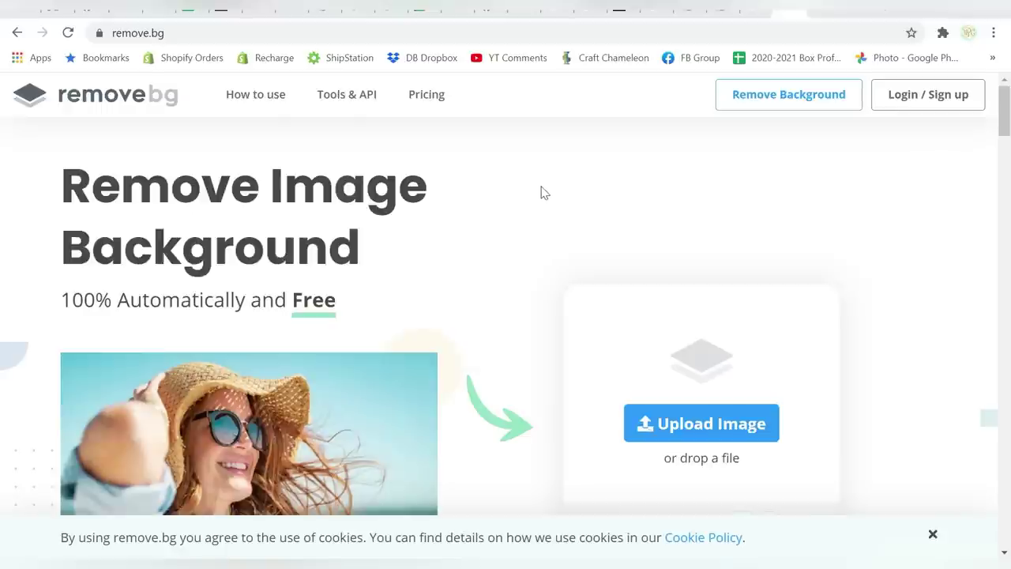
scroll(541, 192, "down", 3)
scroll(541, 192, "up", 3)
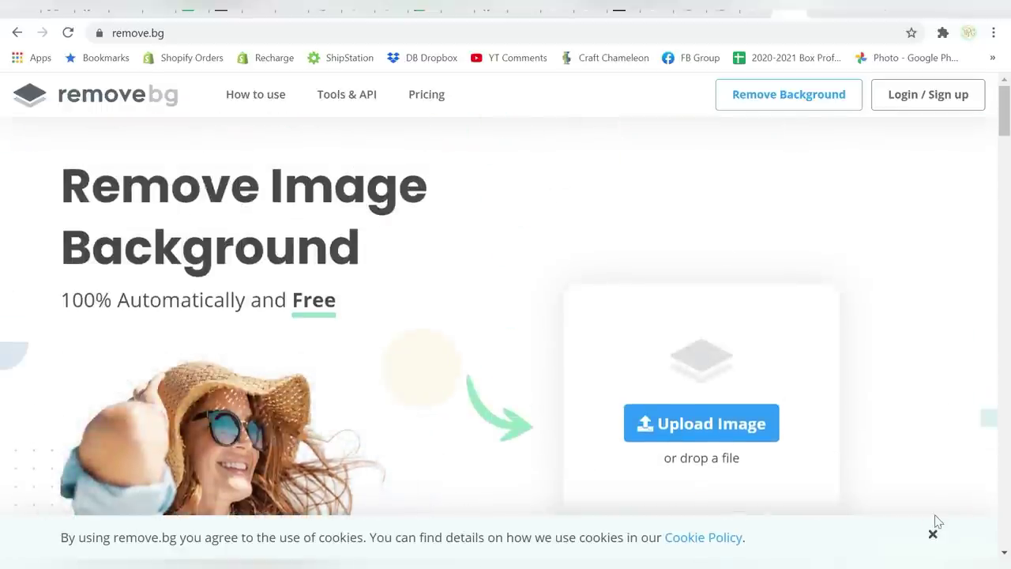
left_click(932, 537)
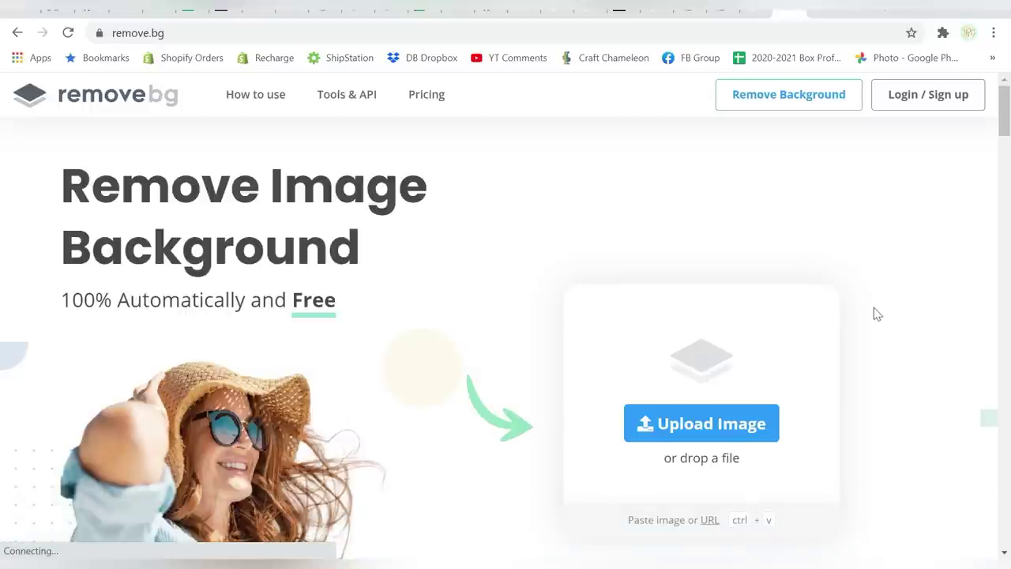
left_click(711, 423)
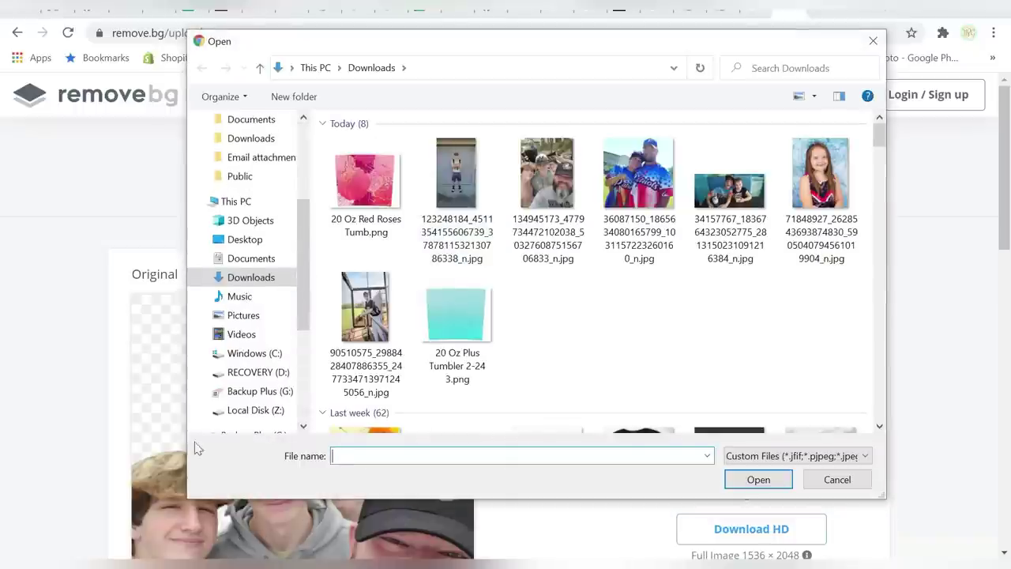
double_click(548, 164)
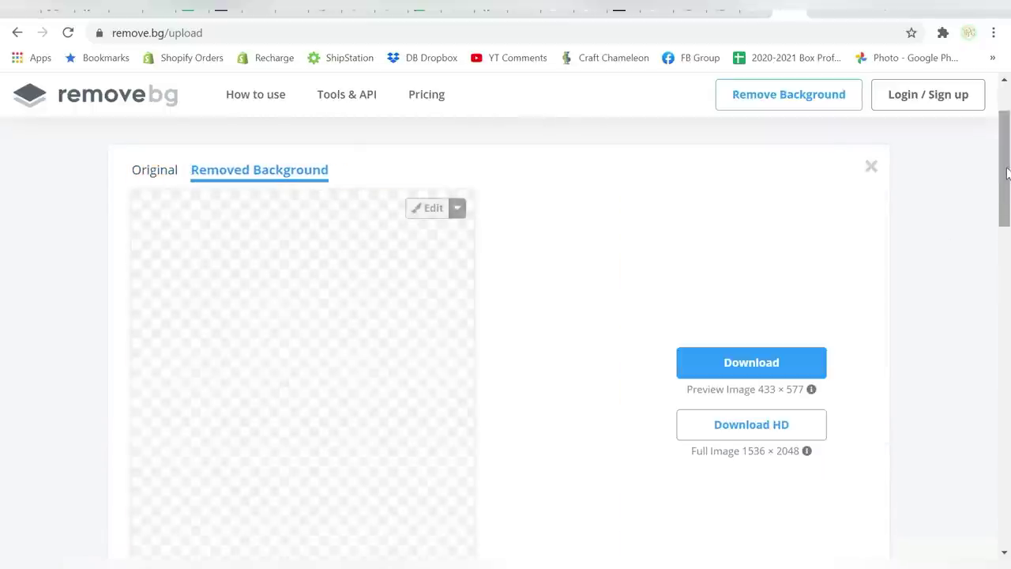
Step: Compare the original group selfie with its background-removed version and inspect the cutout edges around the people
left_click(169, 175)
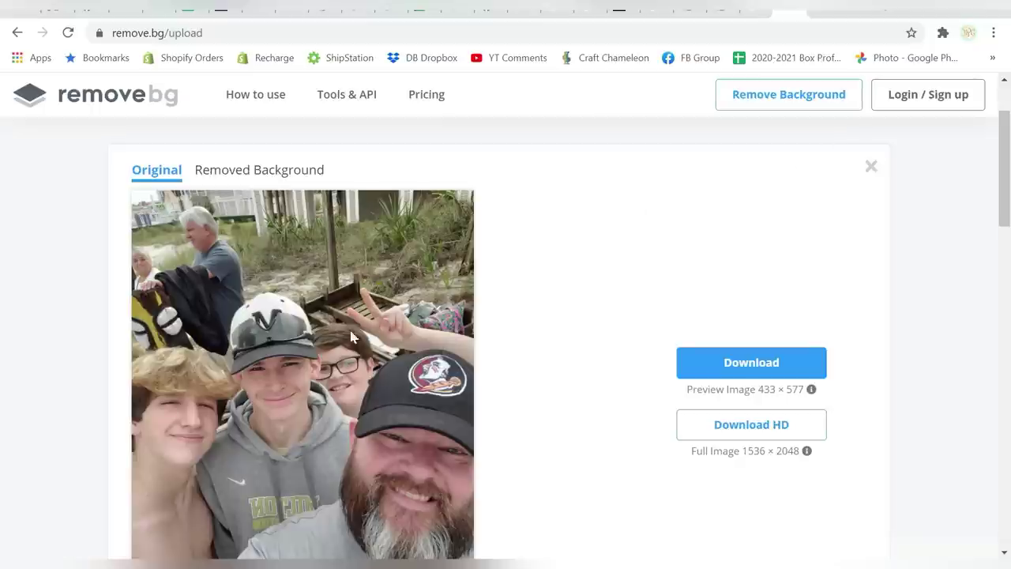
mouse_move(1007, 173)
left_mouse_down()
mouse_move(1004, 181)
mouse_move(1006, 172)
left_mouse_up()
left_click(767, 99)
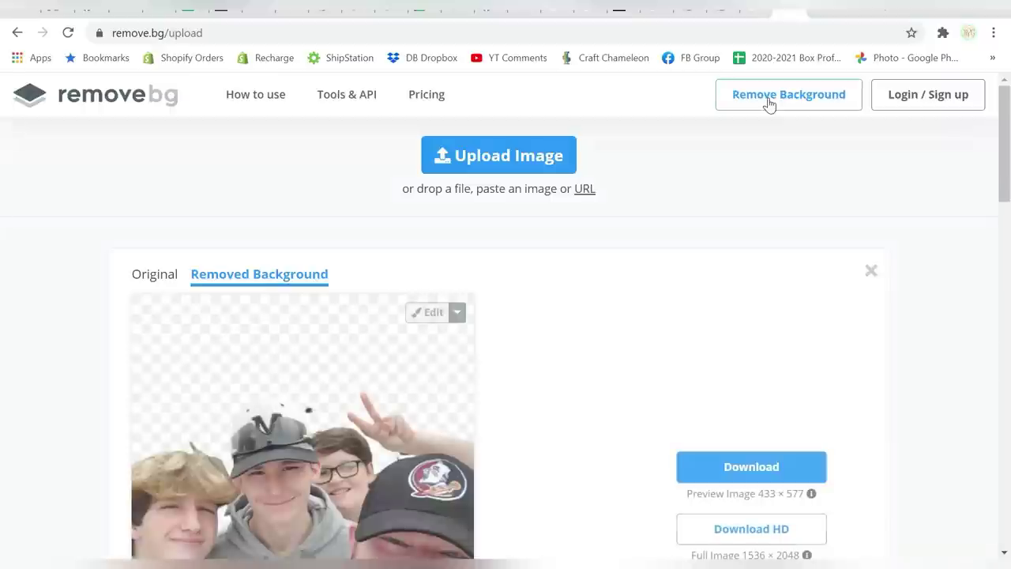
left_click_drag(1004, 150, 1005, 189)
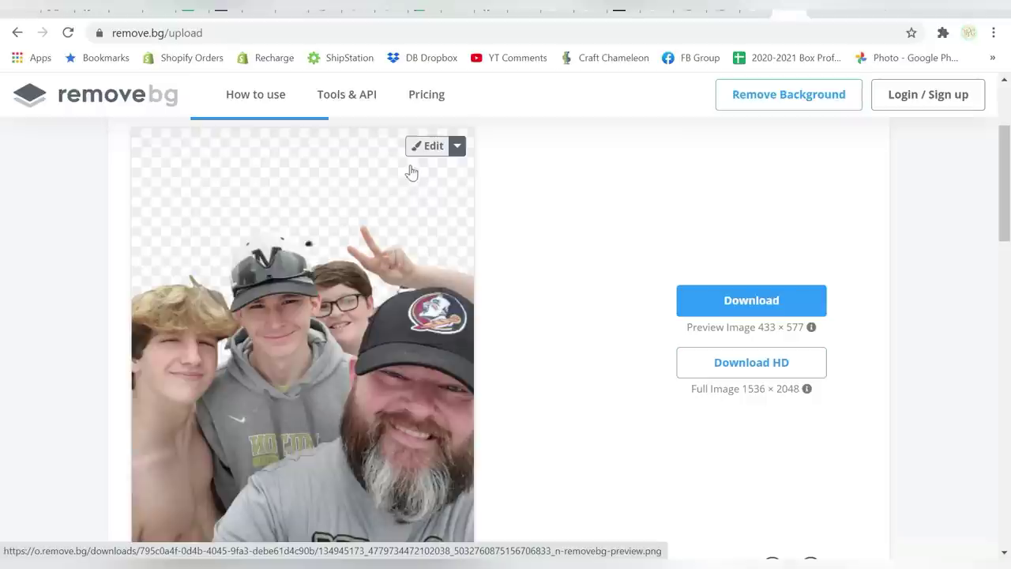
scroll(679, 240, "up", 2)
scroll(679, 240, "down", 3)
scroll(600, 229, "up", 4)
scroll(545, 221, "down", 1)
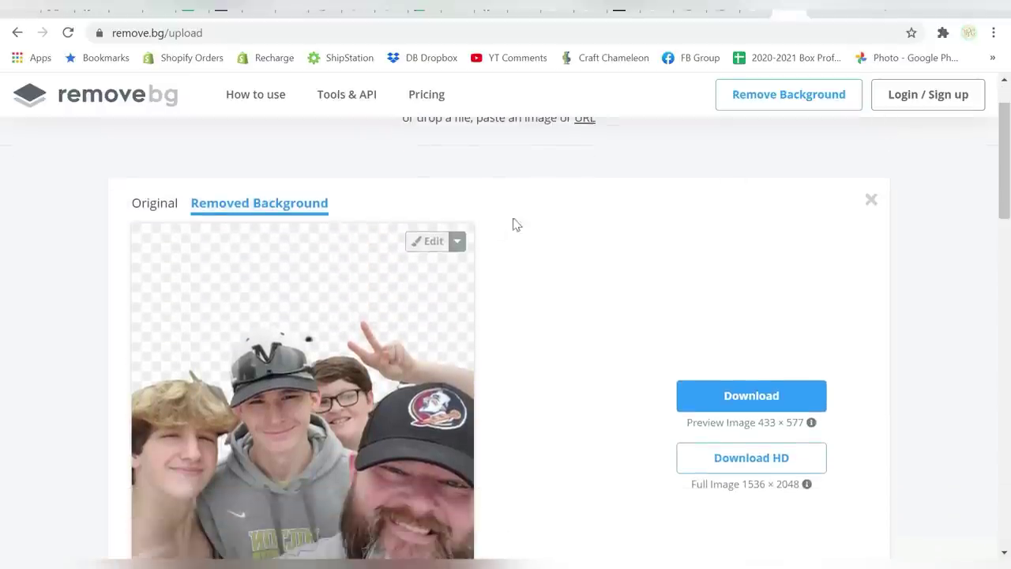
Step: Open the cutout for editing and erase the stray dark spot beside the white cap using a smaller brush
left_click(427, 240)
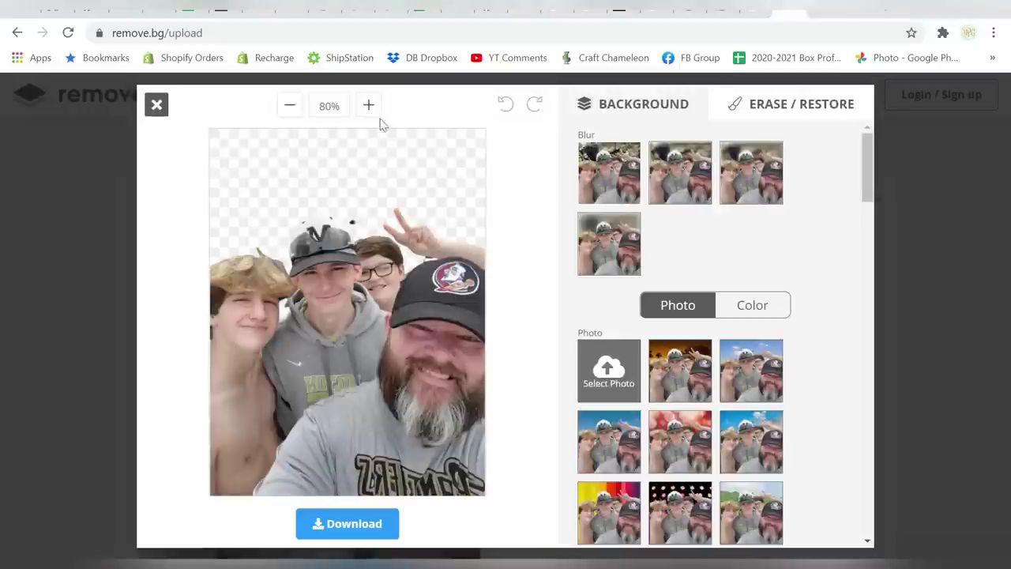
left_click(368, 105)
left_click(368, 106)
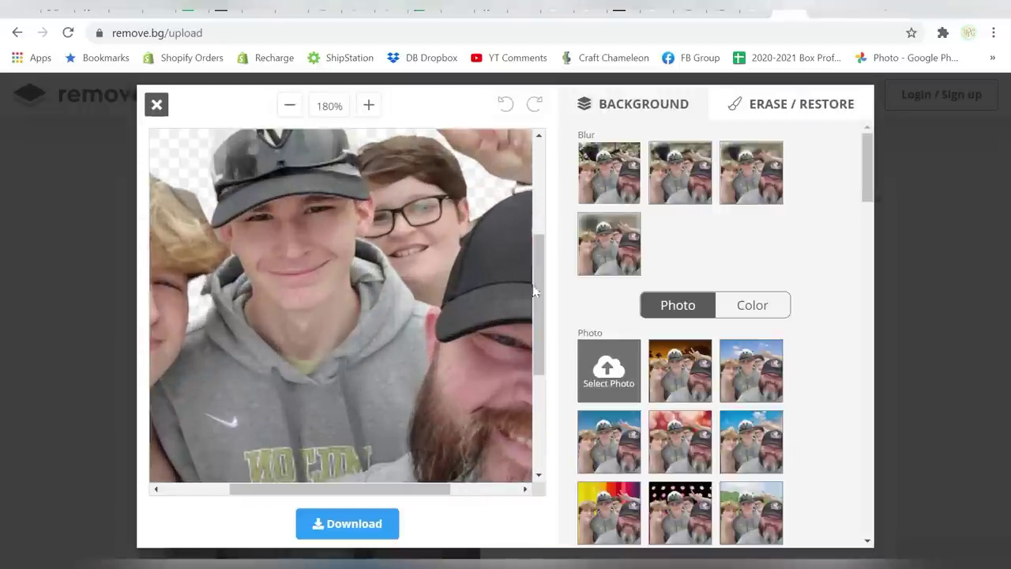
scroll(527, 293, "up", 3)
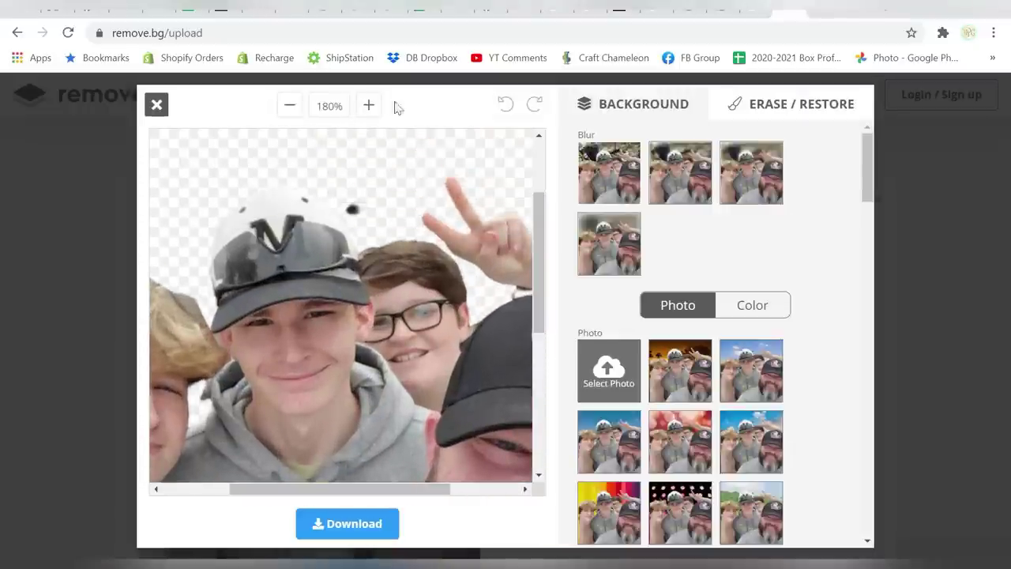
left_click(786, 107)
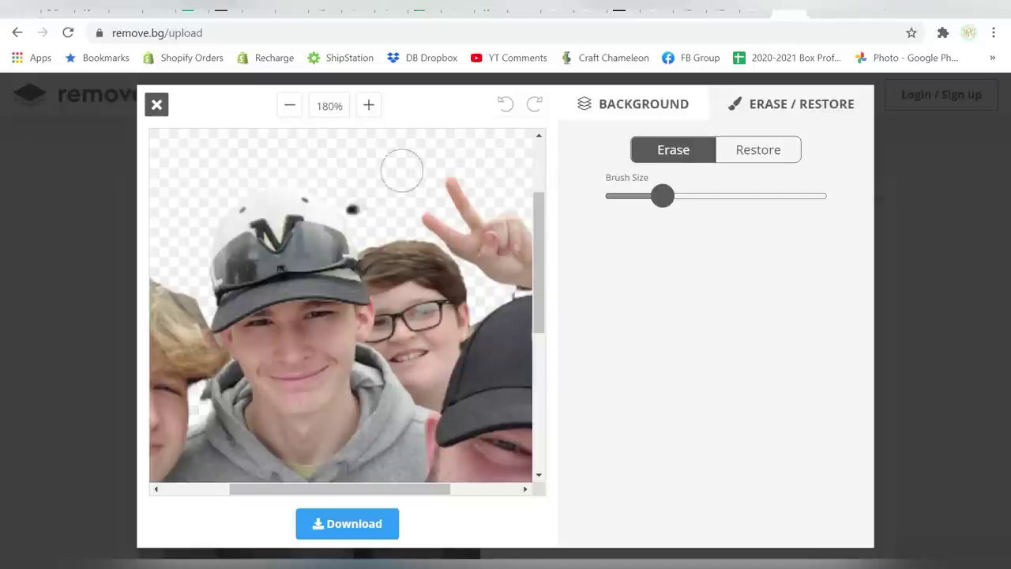
mouse_move(664, 201)
left_mouse_down()
mouse_move(611, 199)
mouse_move(646, 200)
left_mouse_up()
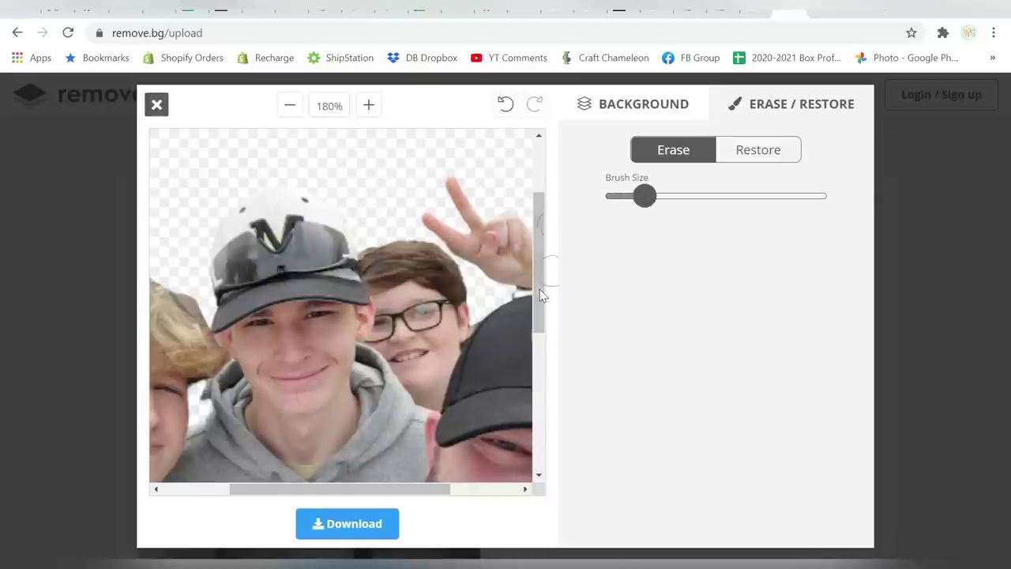
Step: Reduce the eraser to its smallest brush and try cleaning the edge between the raised hand and the black cap, undoing unwanted strokes
left_click_drag(393, 488, 469, 493)
left_click_drag(644, 197, 587, 204)
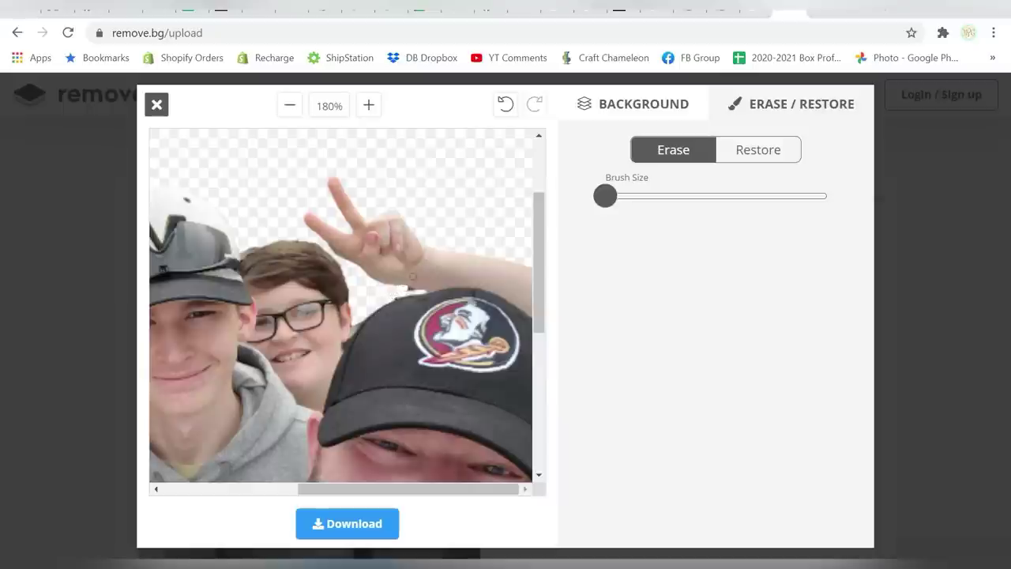
left_click(504, 107)
key("ctrl+z")
left_click(505, 108)
left_click(368, 105)
left_click(369, 106)
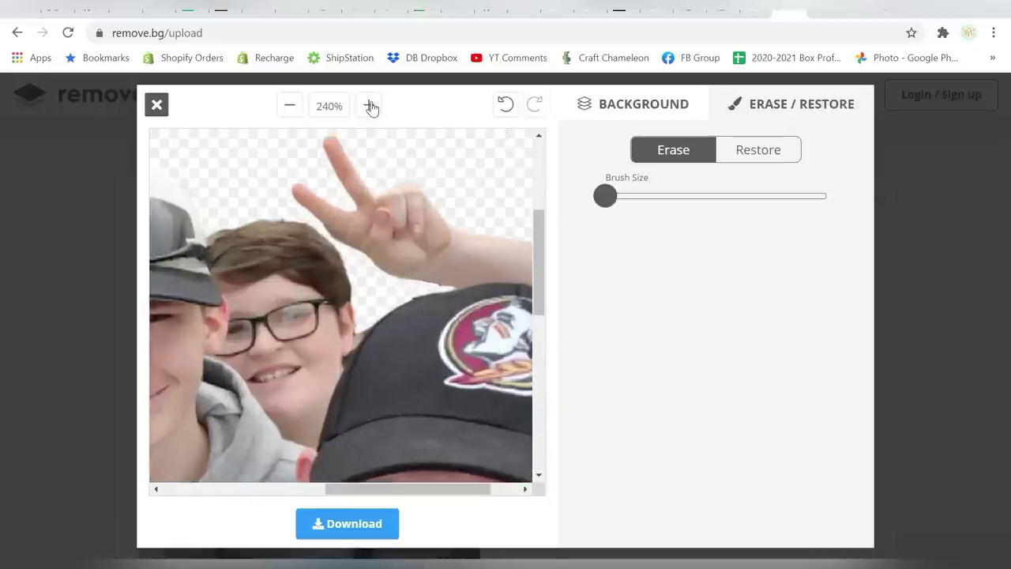
left_click(371, 106)
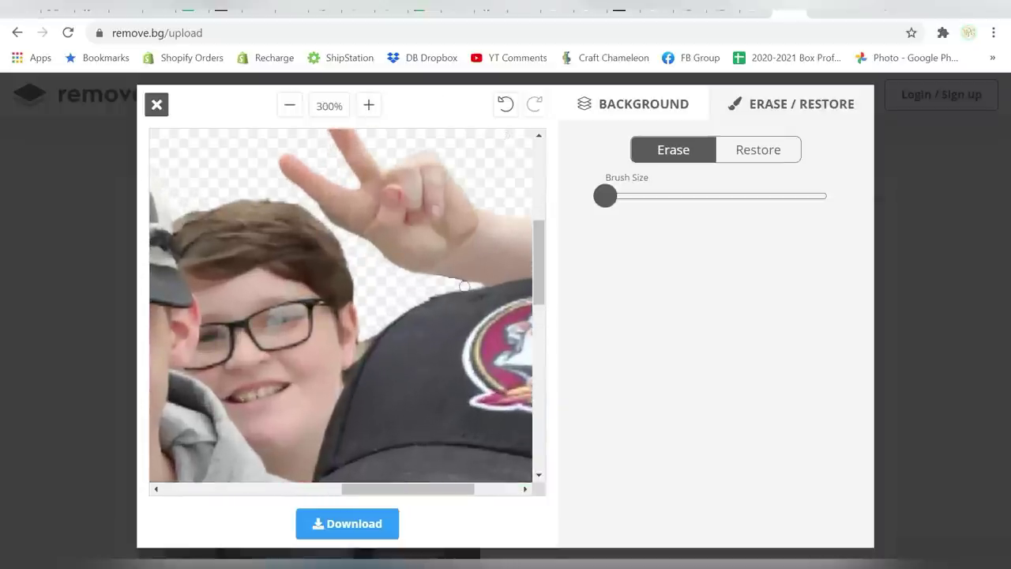
left_click(505, 106)
Step: Erase the leftover background sticking out above the blond hair next to the white cap
left_click(290, 106)
left_click(290, 106)
left_click(290, 106)
left_click(289, 105)
left_click(290, 106)
left_click(290, 106)
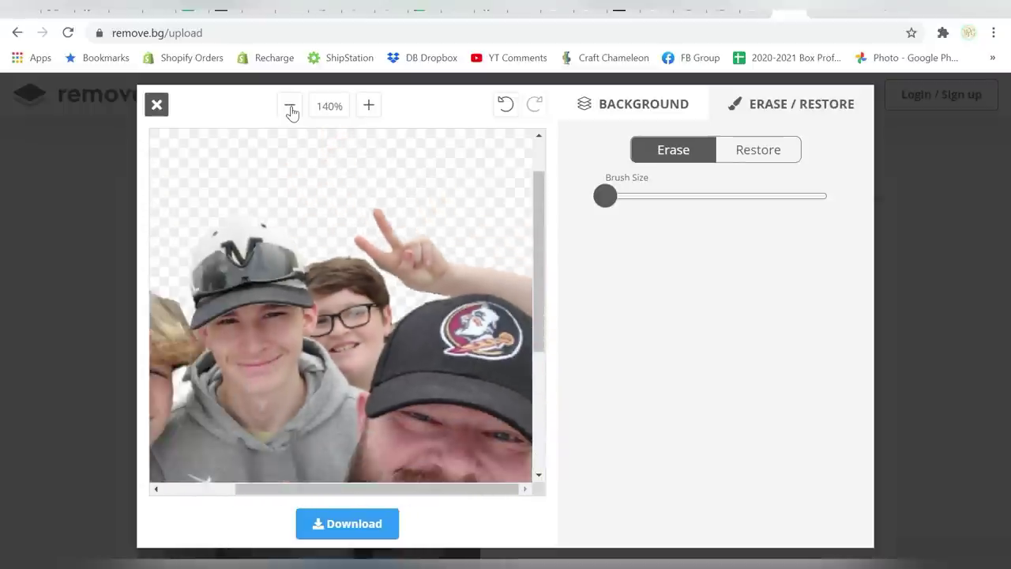
left_click(289, 106)
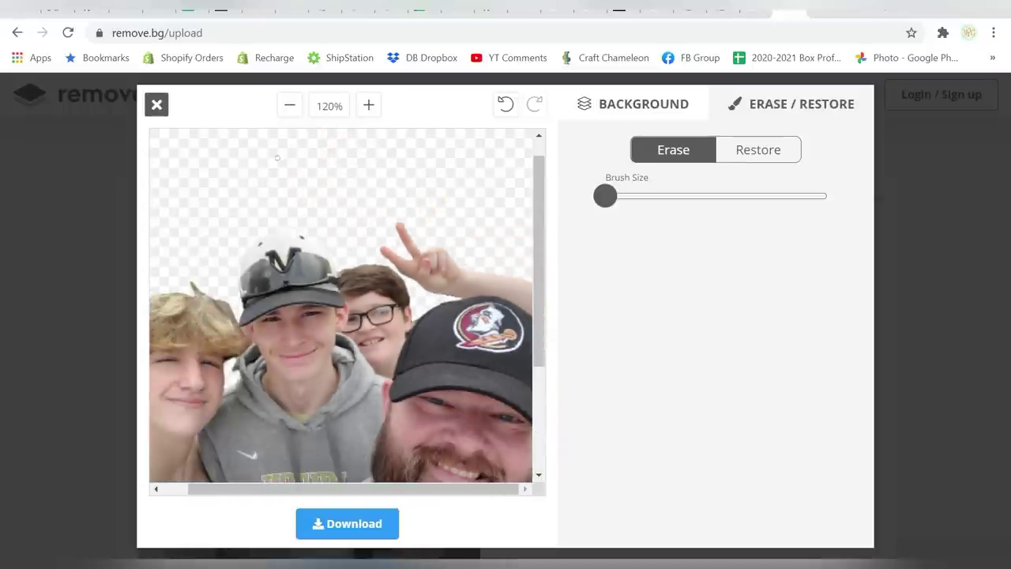
left_click_drag(273, 492, 221, 492)
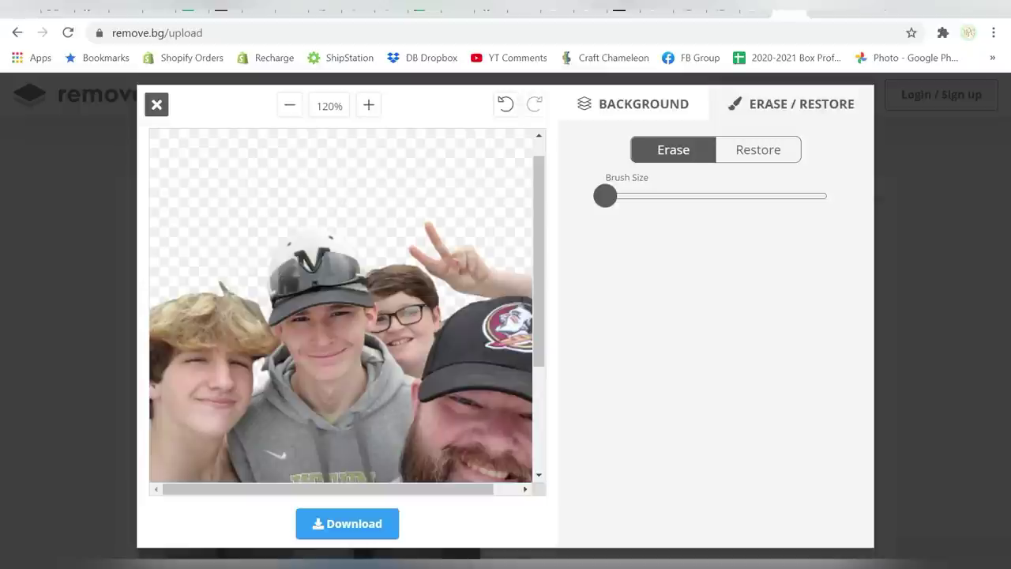
left_click(369, 105)
left_click(368, 104)
left_click(369, 104)
left_click(369, 104)
left_click(369, 104)
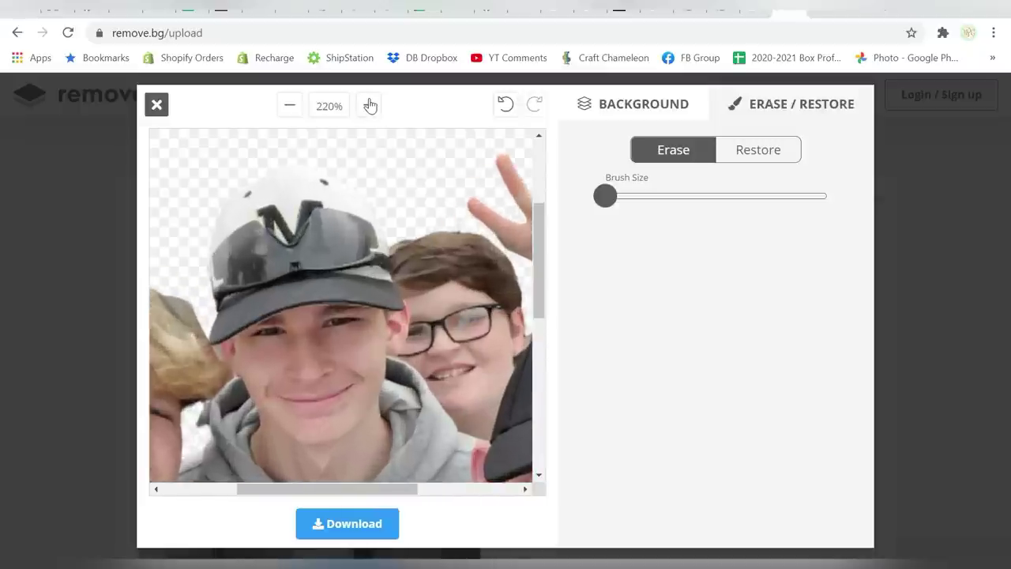
left_click(368, 104)
left_click(368, 105)
left_click_drag(332, 488, 242, 486)
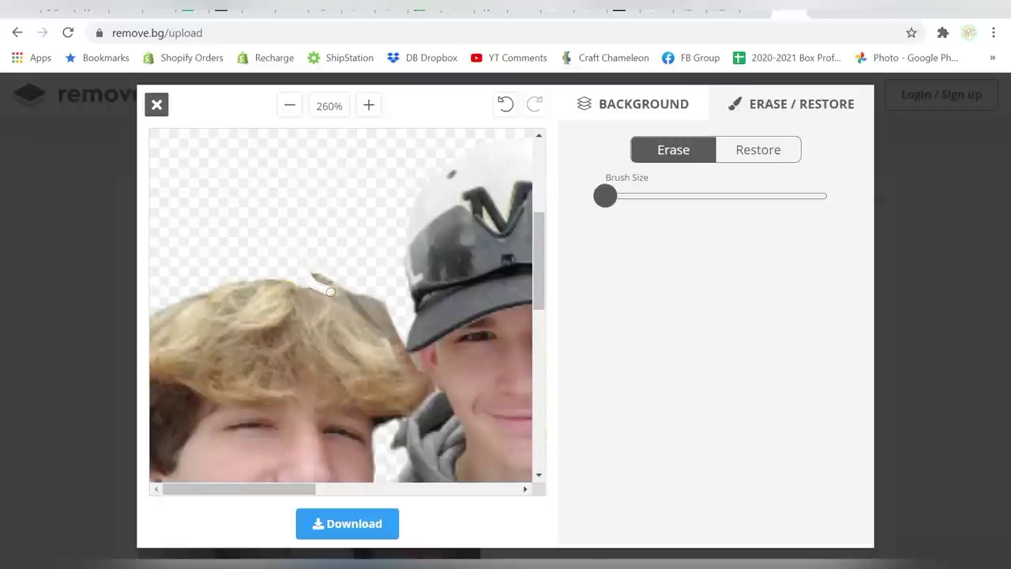
mouse_move(335, 293)
left_mouse_down()
mouse_move(398, 339)
mouse_move(311, 275)
mouse_move(386, 313)
left_mouse_up()
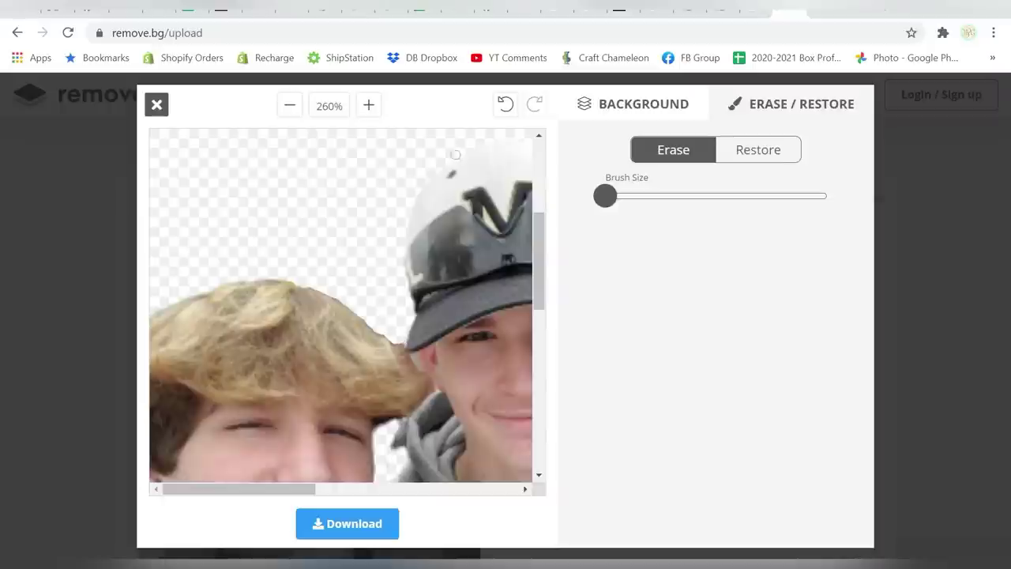
Step: Download the cleaned-up cutout image and dismiss the share dialog
left_click(289, 107)
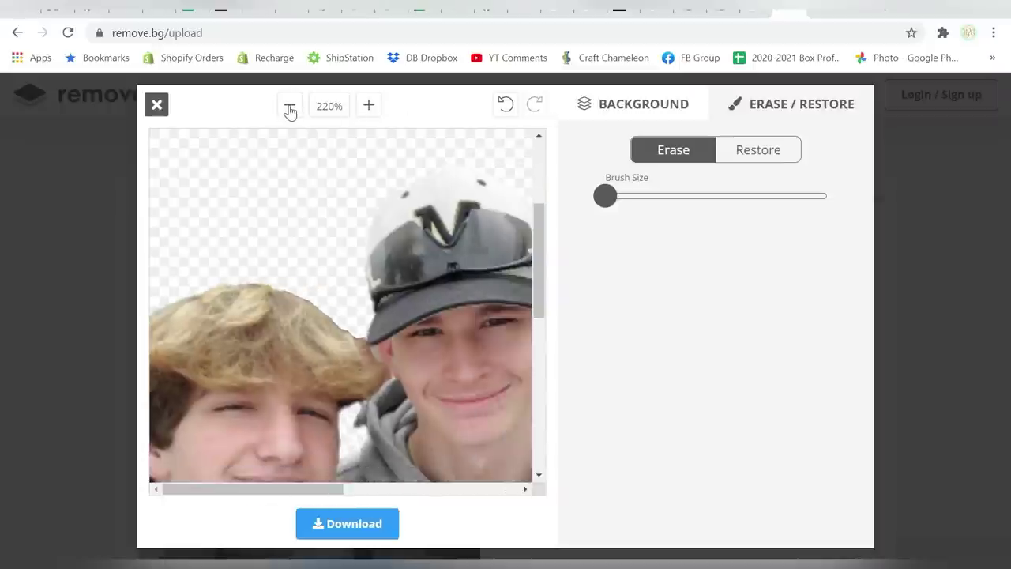
left_click(290, 106)
left_click(289, 107)
left_click(289, 107)
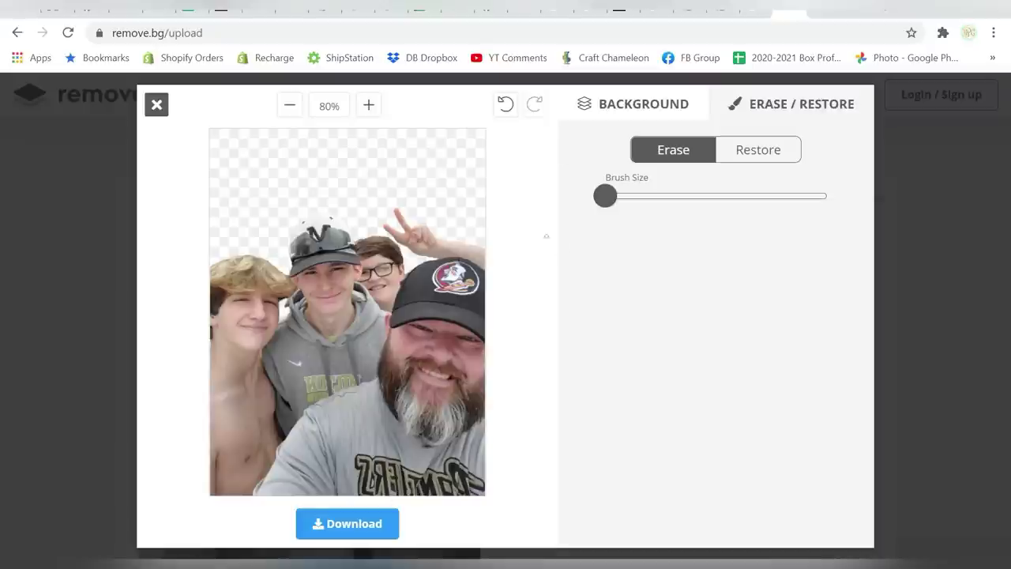
left_click(350, 525)
left_click(542, 338)
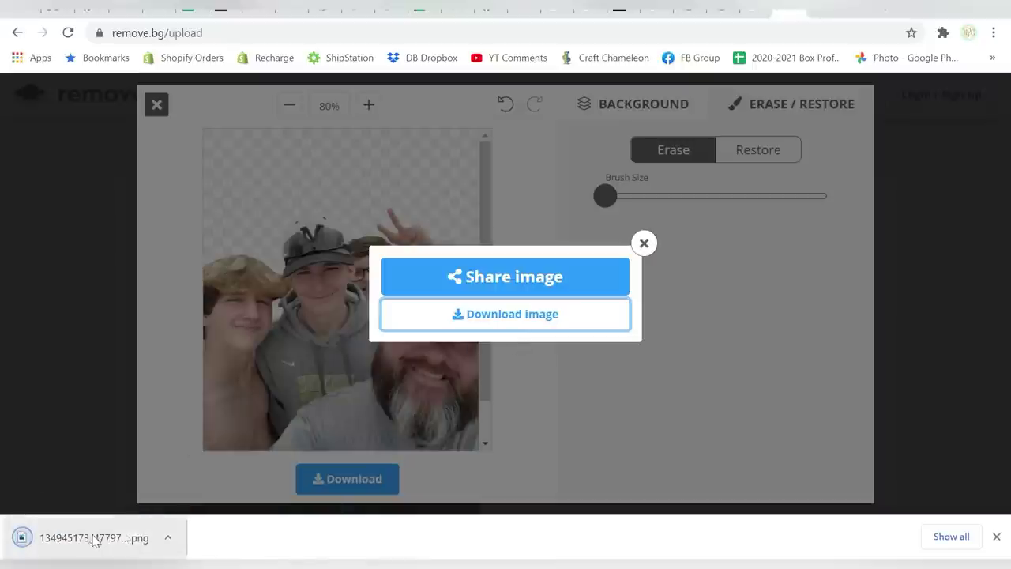
left_click(647, 245)
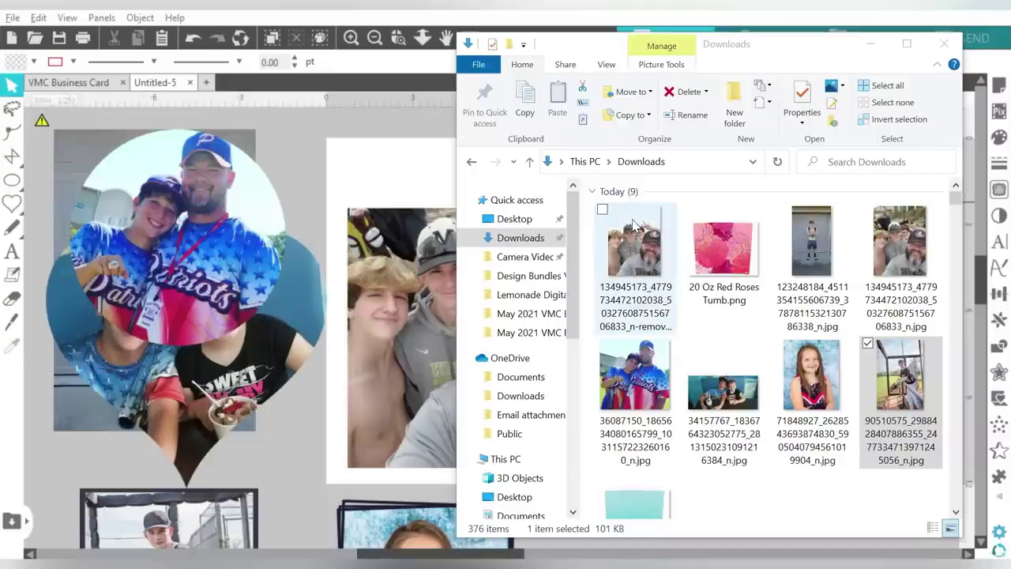
Step: Switch to Silhouette Studio, add the background-removed selfie from the Downloads folder to the design and close the point editing options
left_click_drag(634, 226, 691, 246)
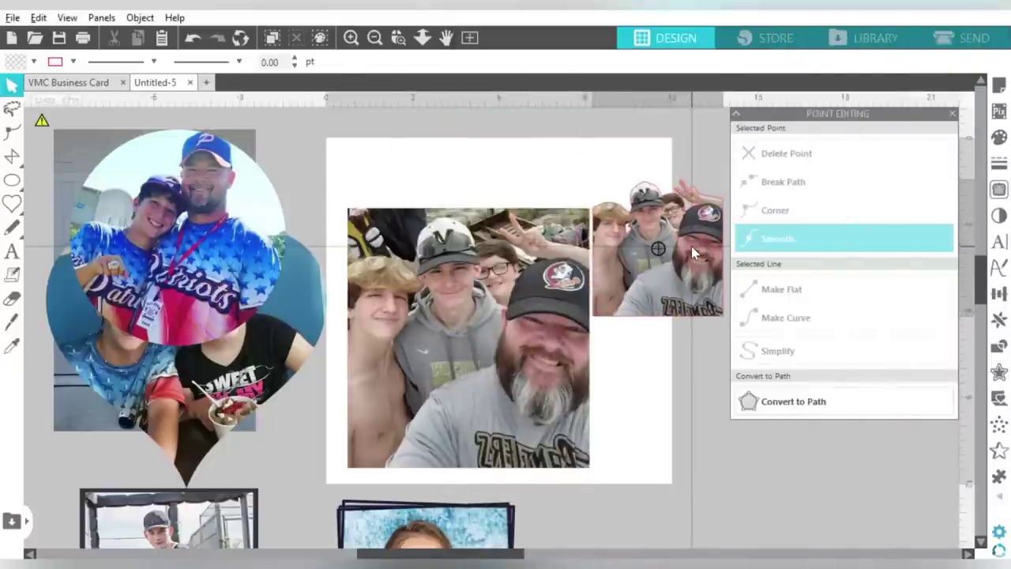
left_click(952, 113)
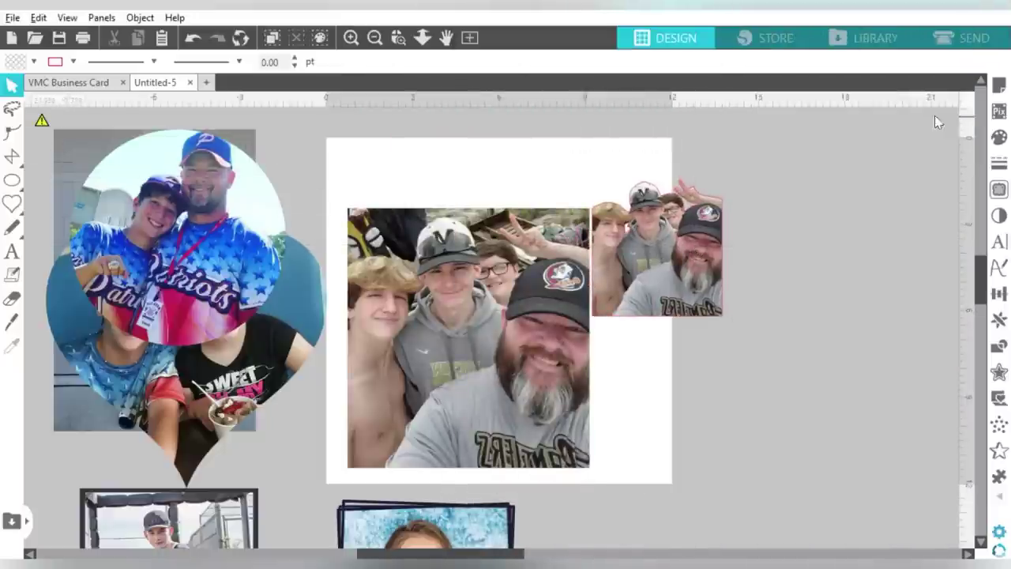
Step: Enlarge the selfie cutout to about 9.62 by 10.09 in and remove its line color
left_click(719, 313)
left_click_drag(728, 329, 837, 440)
left_click_drag(814, 484, 829, 522)
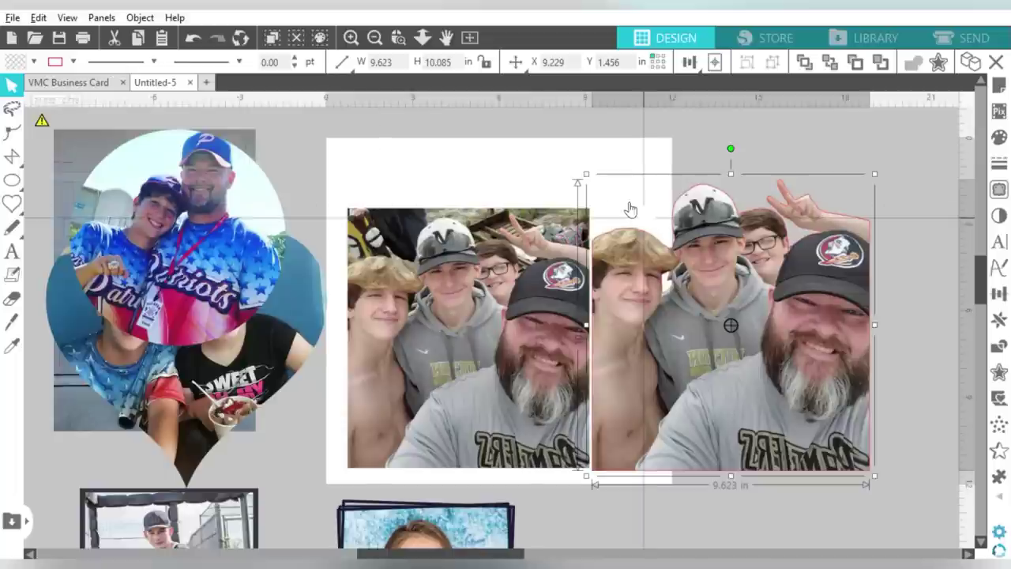
left_click(73, 61)
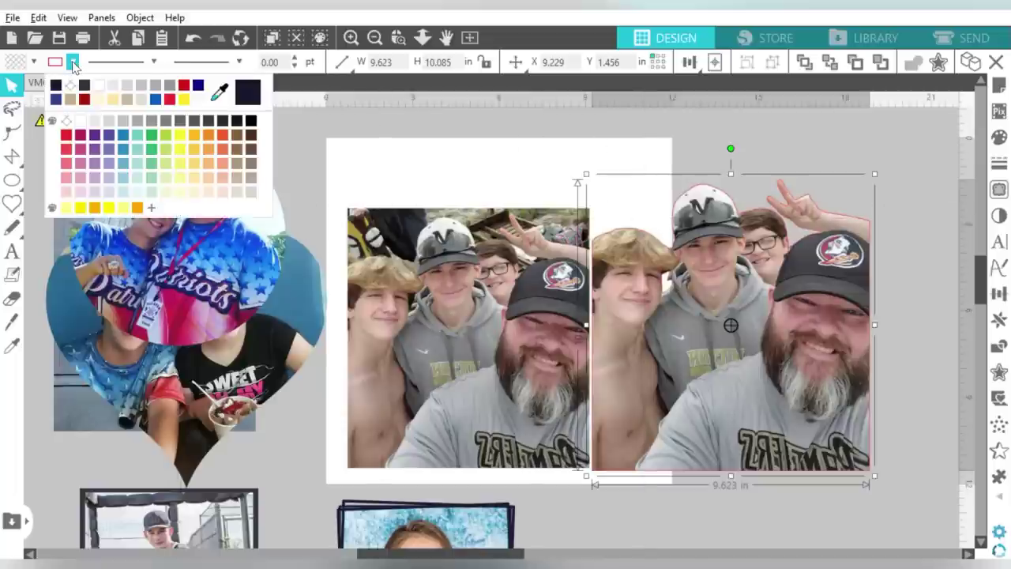
left_click(71, 85)
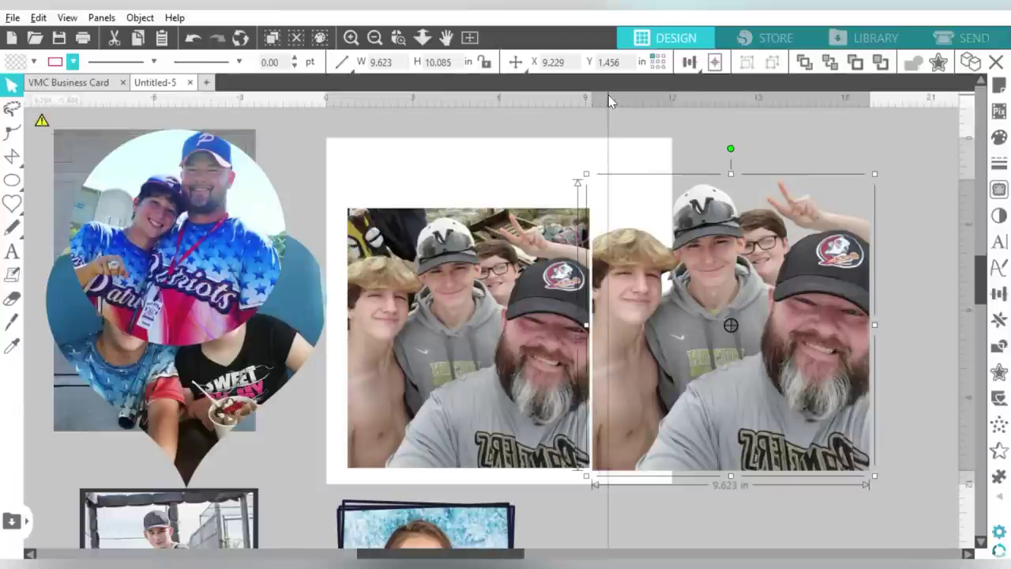
Step: Draw a rectangle about 9.57 by 10.17 in over the cutout, fill it white, send it behind the cutout and remove its line color
left_click(35, 181)
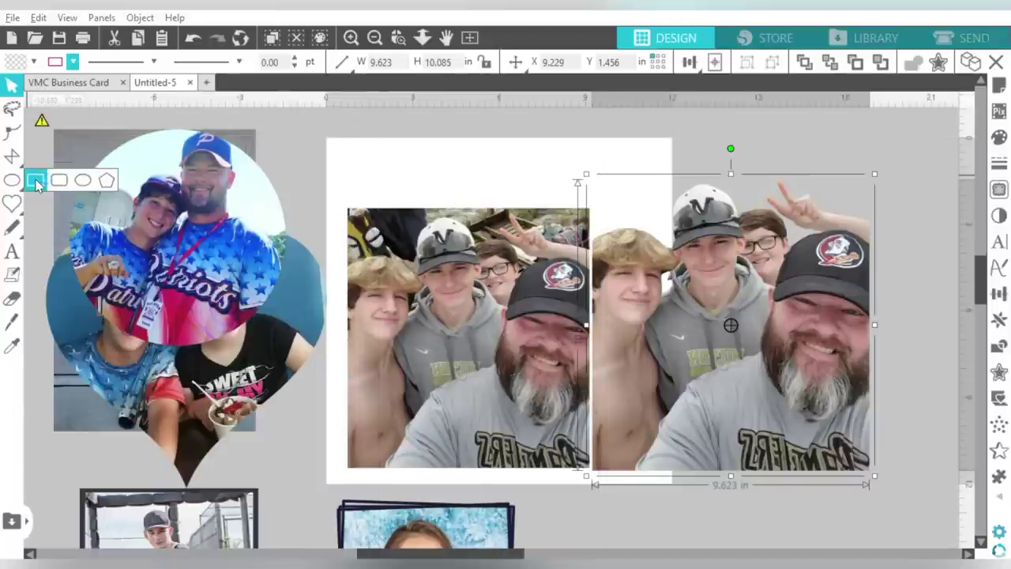
left_click(869, 470)
left_click_drag(866, 472, 594, 183)
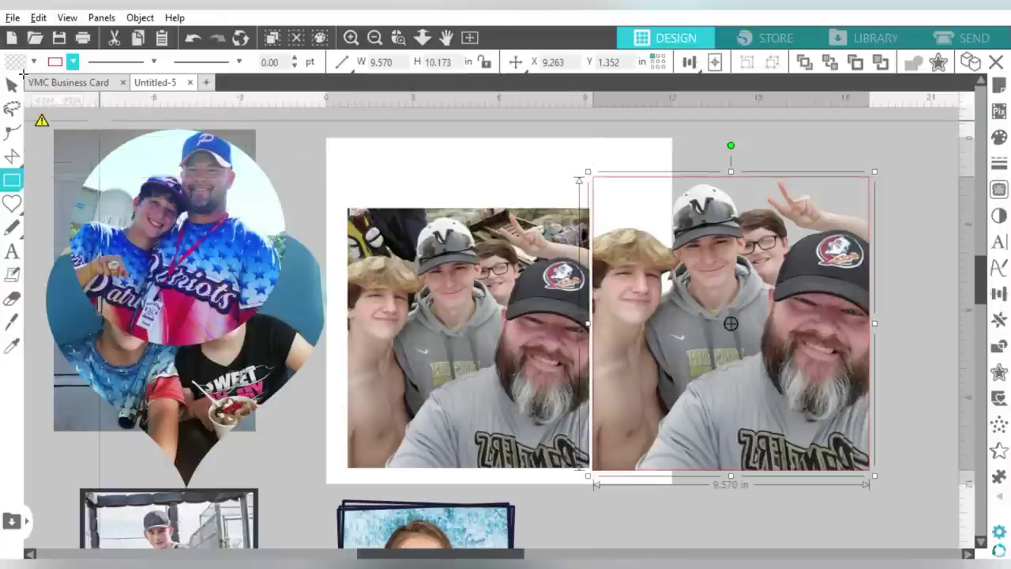
left_click(34, 62)
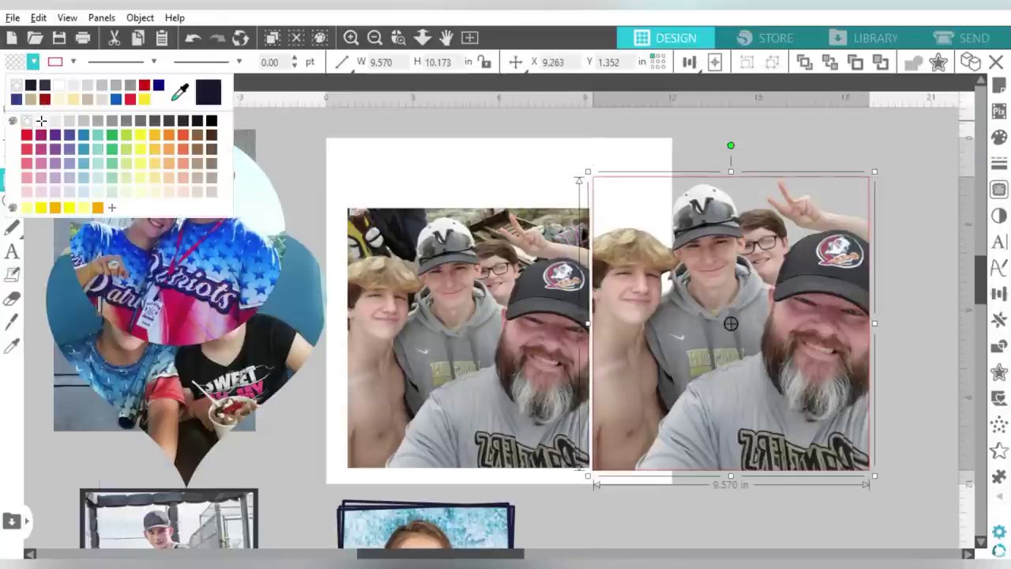
left_click(41, 121)
left_click(829, 61)
left_click(72, 62)
left_click(69, 87)
left_click(821, 162)
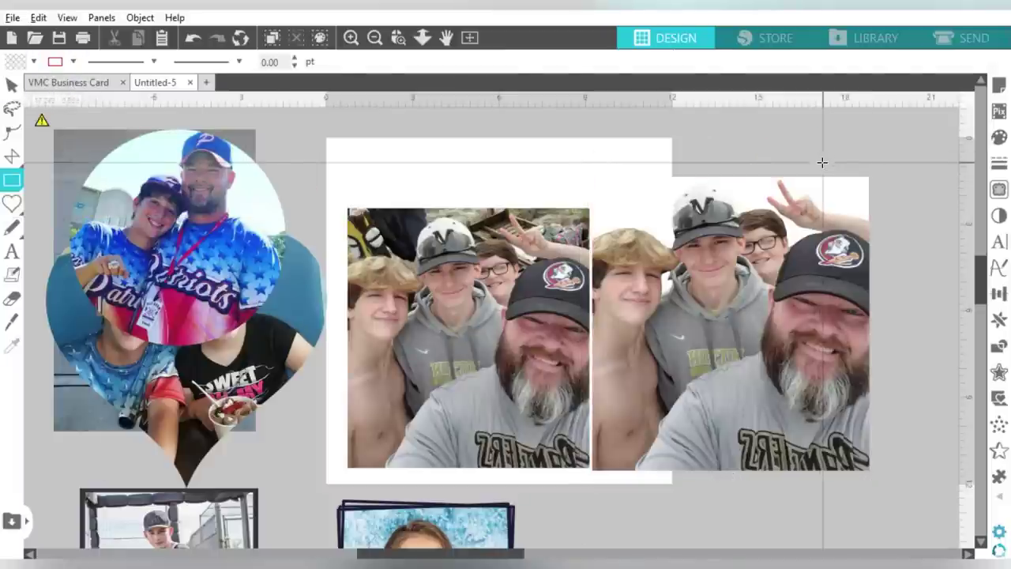
left_click(821, 162)
key("ctrl+z")
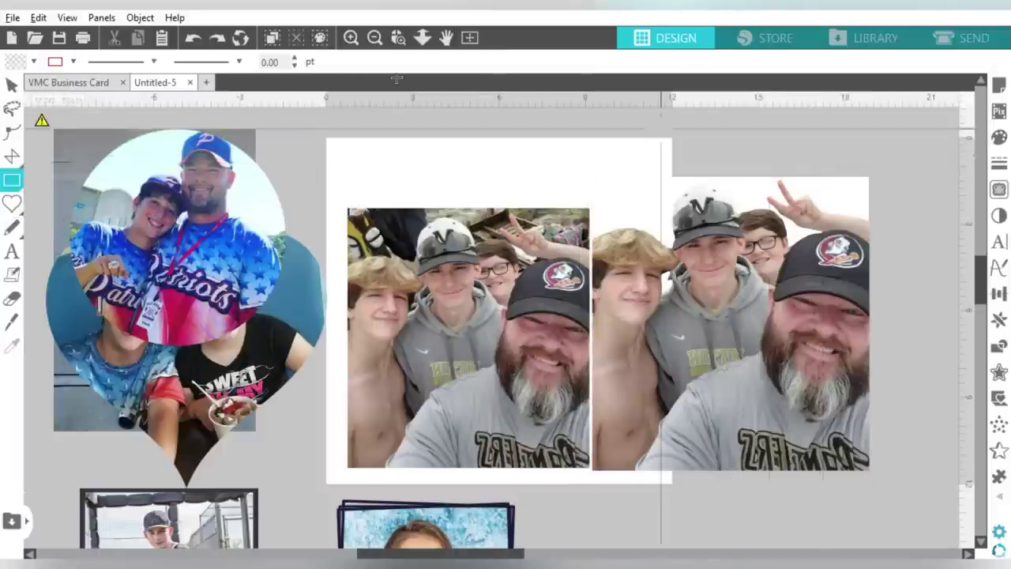
left_click(11, 83)
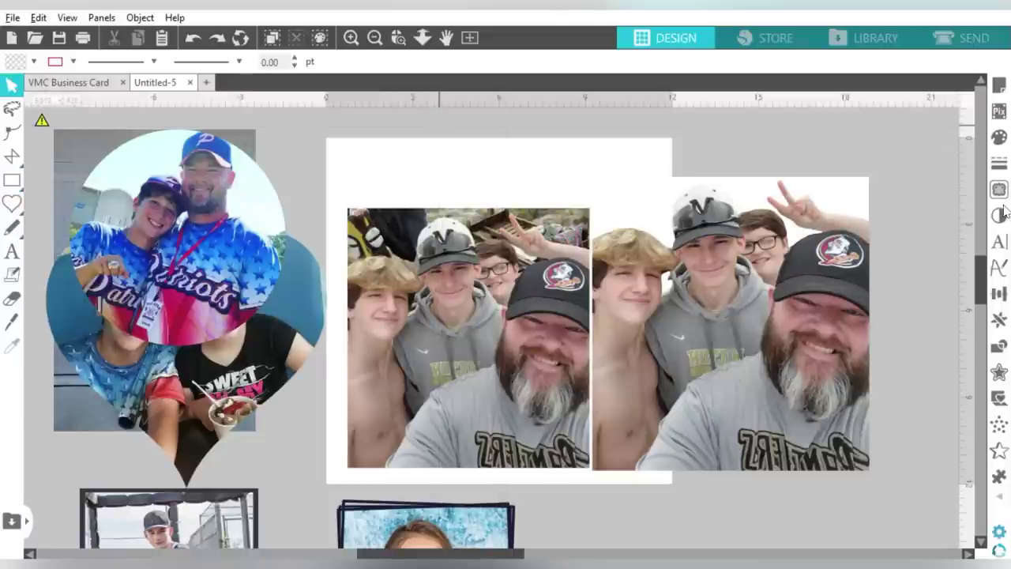
left_click(916, 180)
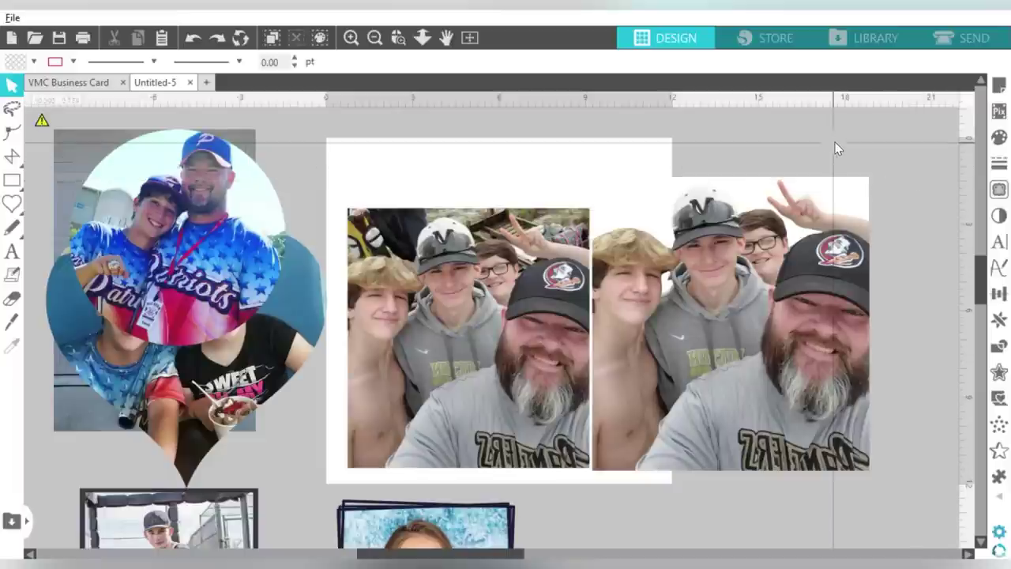
Step: Delete the white backing rectangle and the original group selfie, and move the cutout off the page to the empty workspace beside it
left_click(757, 293)
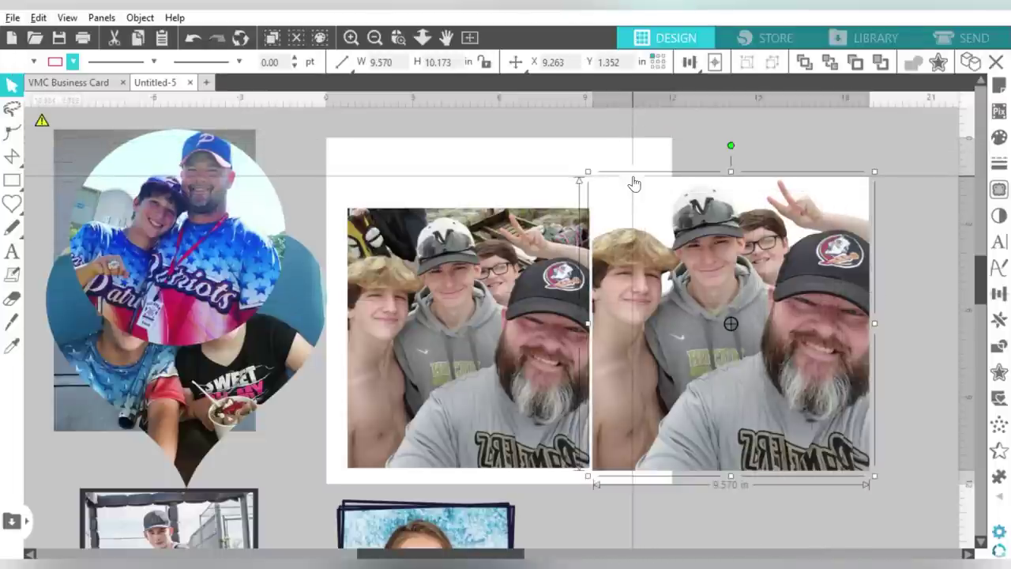
left_click(471, 275)
key("Delete")
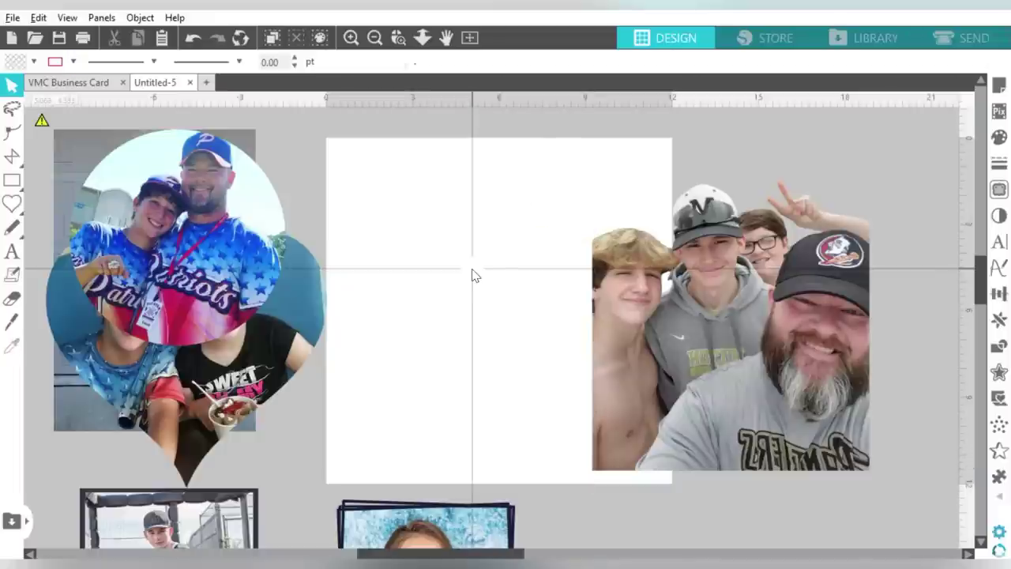
left_click_drag(659, 288, 805, 258)
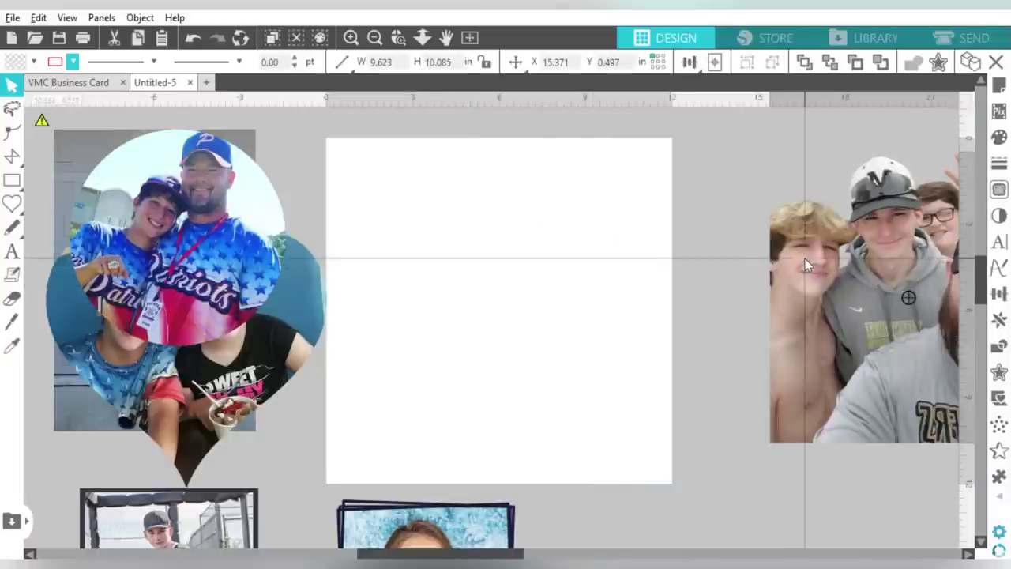
left_click(545, 219)
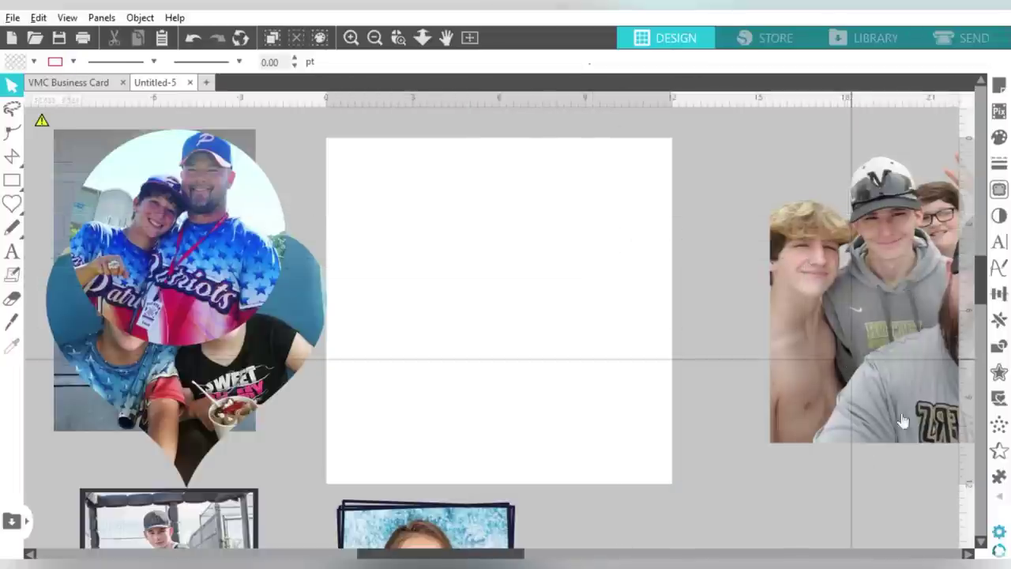
Step: Import 20 Oz Red Roses Tumb.png from the Downloads folder and position it on the page
key("alt+Tab")
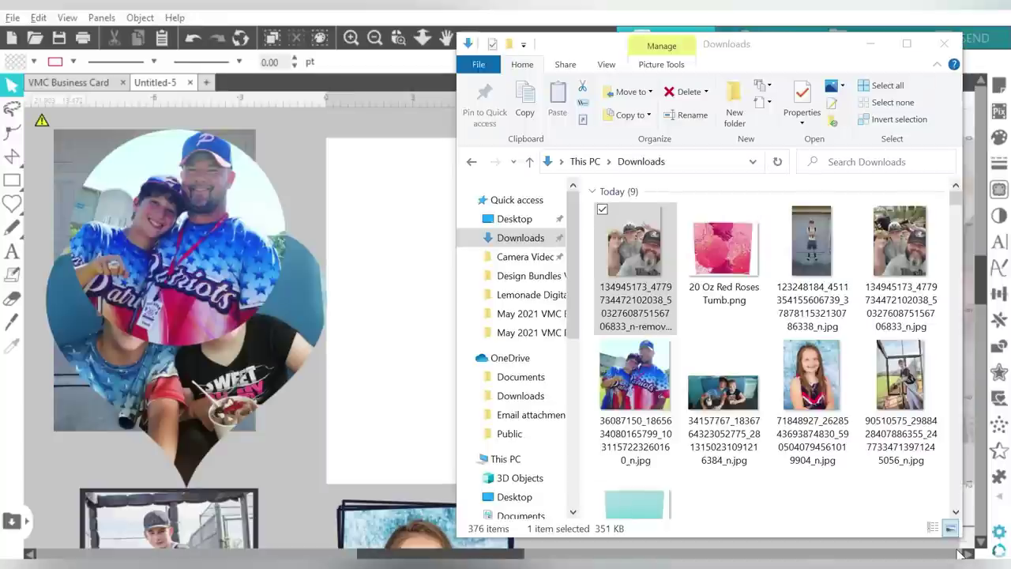
left_click(736, 250)
left_click_drag(736, 250, 418, 269)
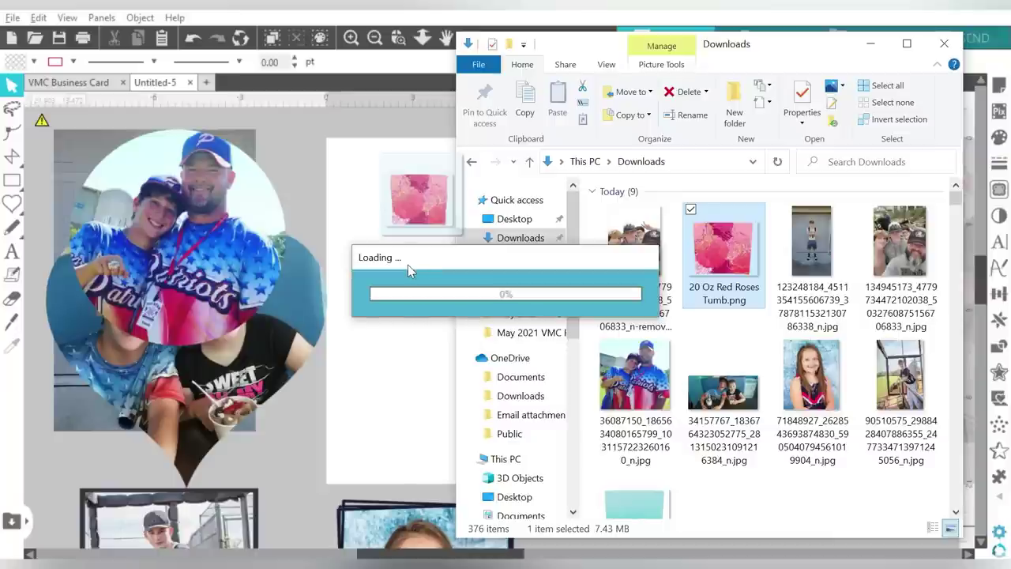
left_click(870, 43)
left_click_drag(462, 240, 510, 254)
key("Escape")
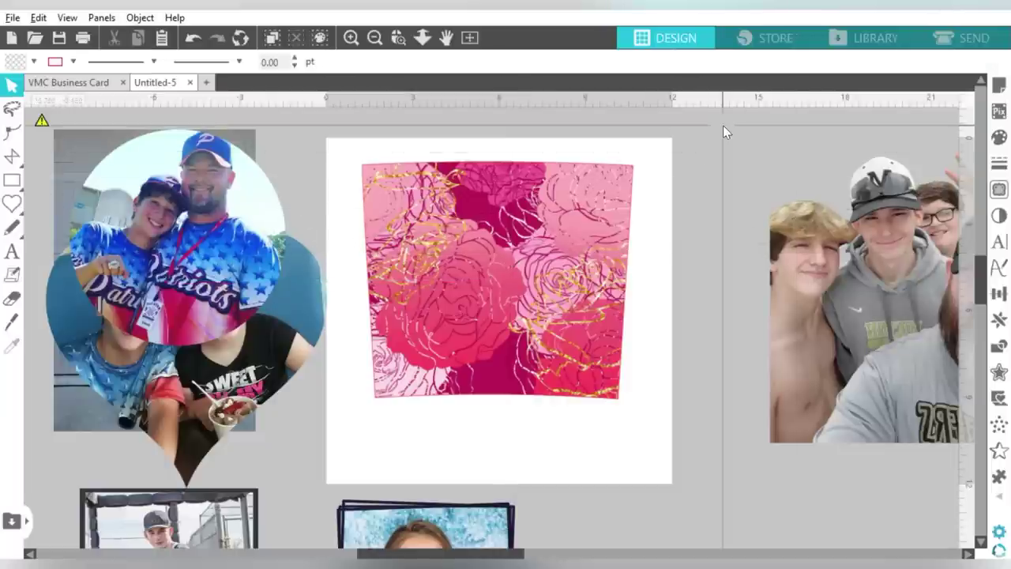
Step: Scale the selfie cutout down so it sits small beside the red roses tumbler wrap, and select the wrap
left_click(859, 241)
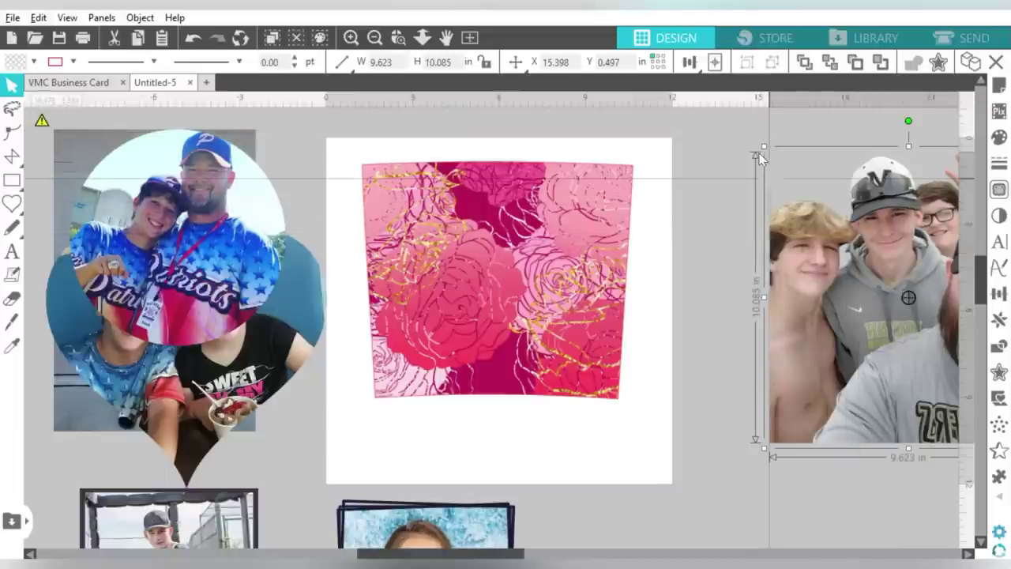
left_click_drag(762, 146, 632, 315)
left_click(501, 291)
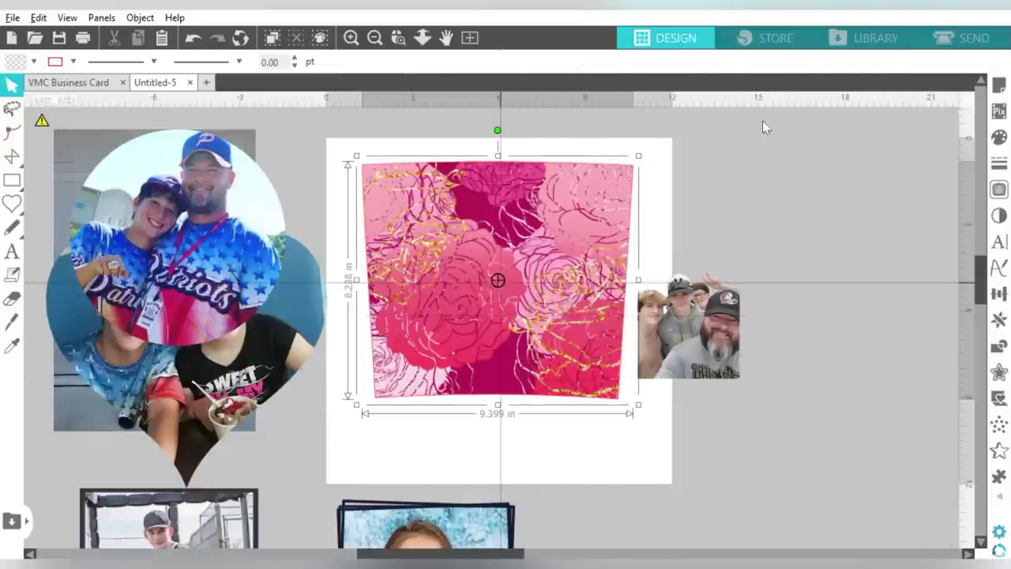
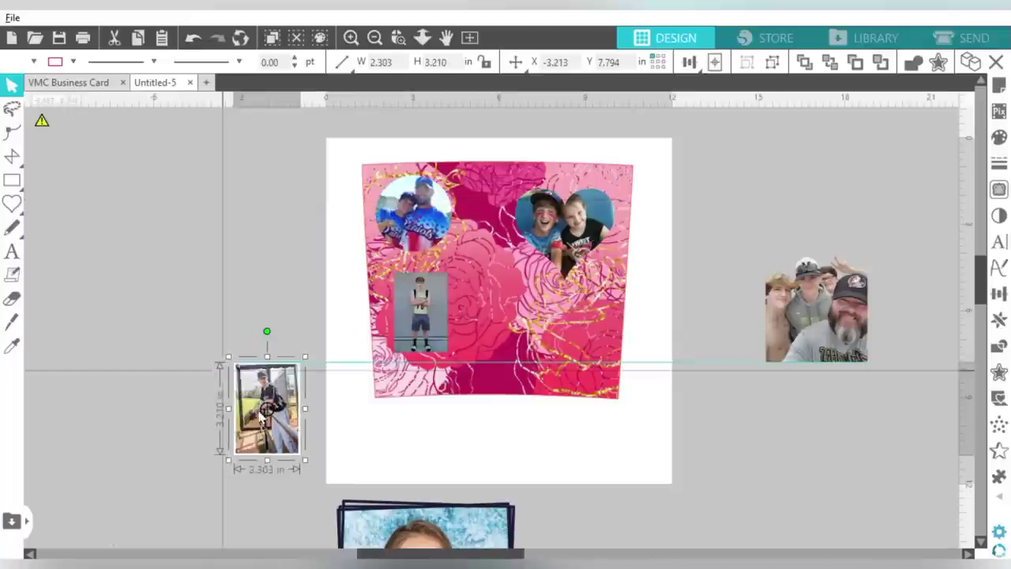
Step: Scale the framed girl portrait to about 2.42 by 2.98 in beside the baseball photo on the wrap, and raise the heart photo above it
left_click_drag(442, 525, 264, 289)
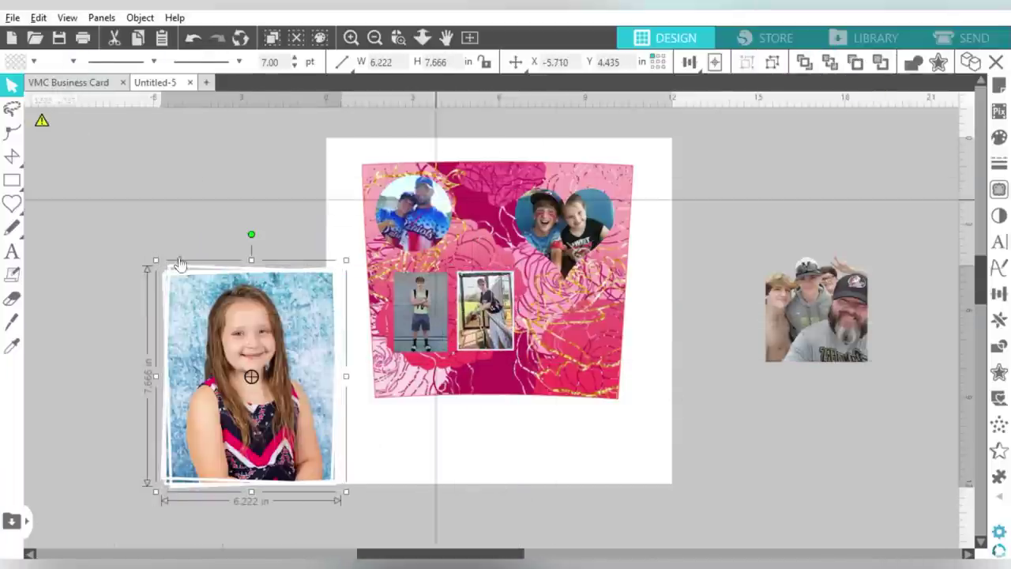
left_click_drag(156, 260, 244, 368)
left_click_drag(300, 426, 580, 329)
left_click_drag(613, 379, 593, 363)
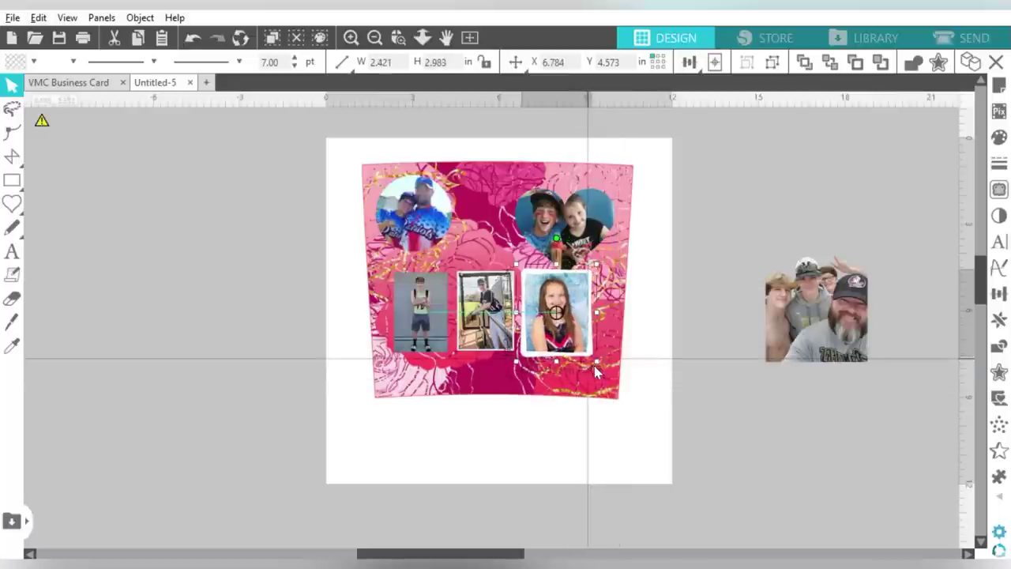
left_click_drag(564, 229, 563, 210)
left_click(375, 106)
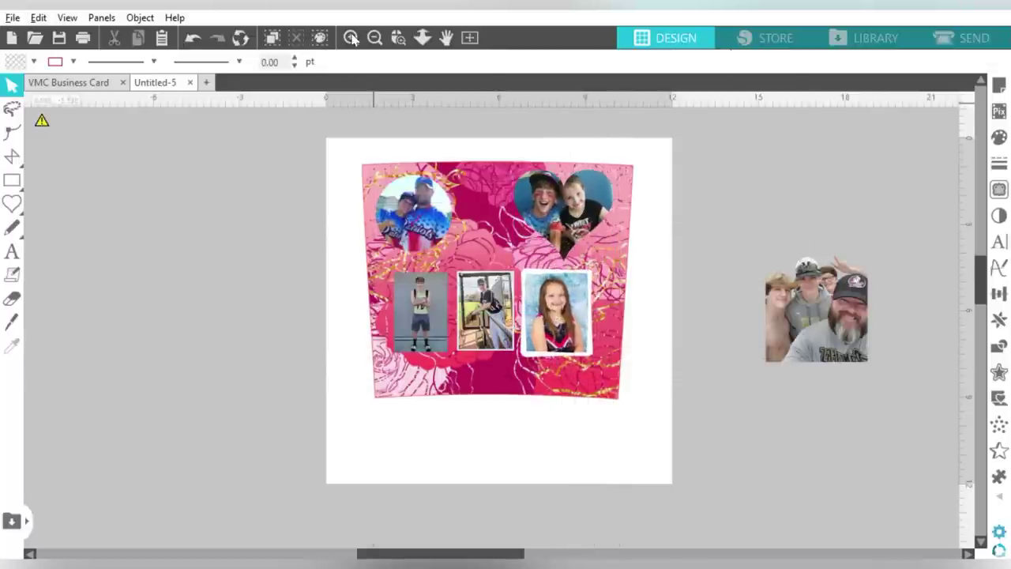
Step: Set the line thickness of the girl portrait's white frame to 2.00 pt
left_click(351, 38)
left_click(350, 37)
left_click(726, 249)
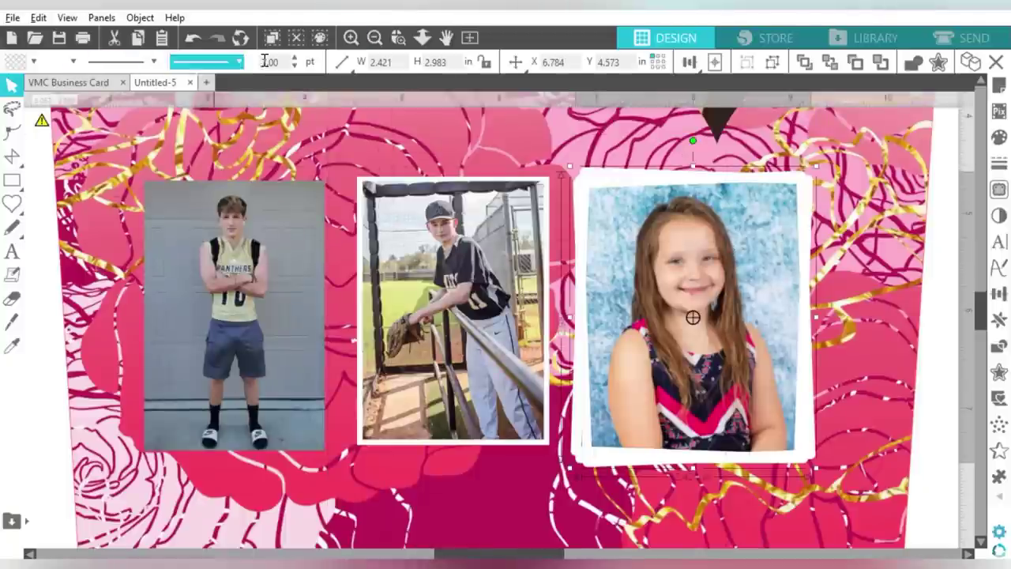
left_click(295, 66)
left_click(294, 66)
left_click(294, 66)
left_click(294, 66)
left_click(295, 67)
left_click(295, 66)
left_click(294, 66)
left_click(294, 66)
left_click(295, 67)
left_click(295, 67)
left_click(295, 66)
left_click(294, 66)
left_click(295, 67)
left_click(296, 59)
left_click(296, 59)
left_click(296, 59)
left_click(296, 59)
left_click(296, 59)
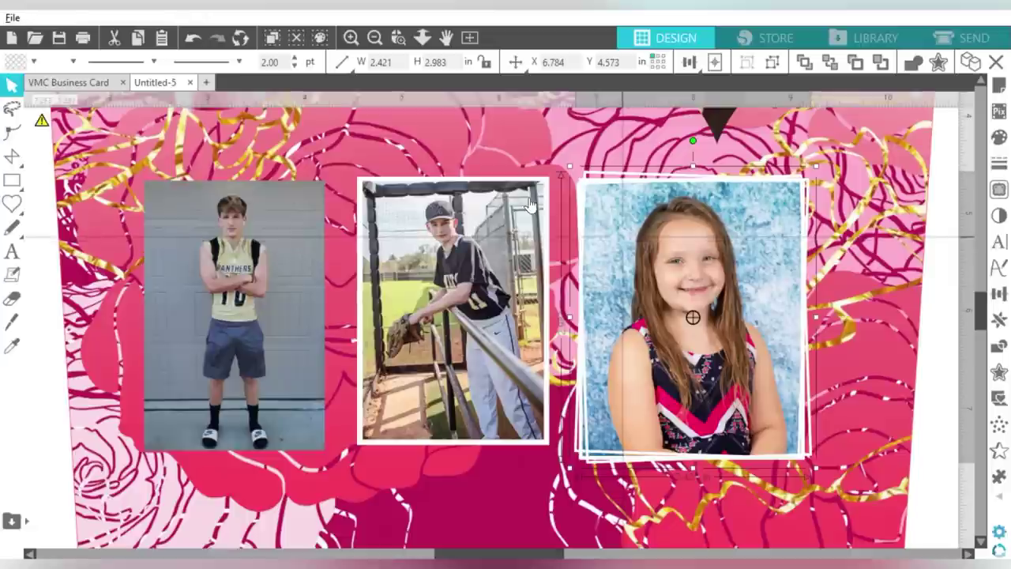
Step: Nudge the framed baseball photo slightly downward between the two neighboring photos
left_click(44, 211)
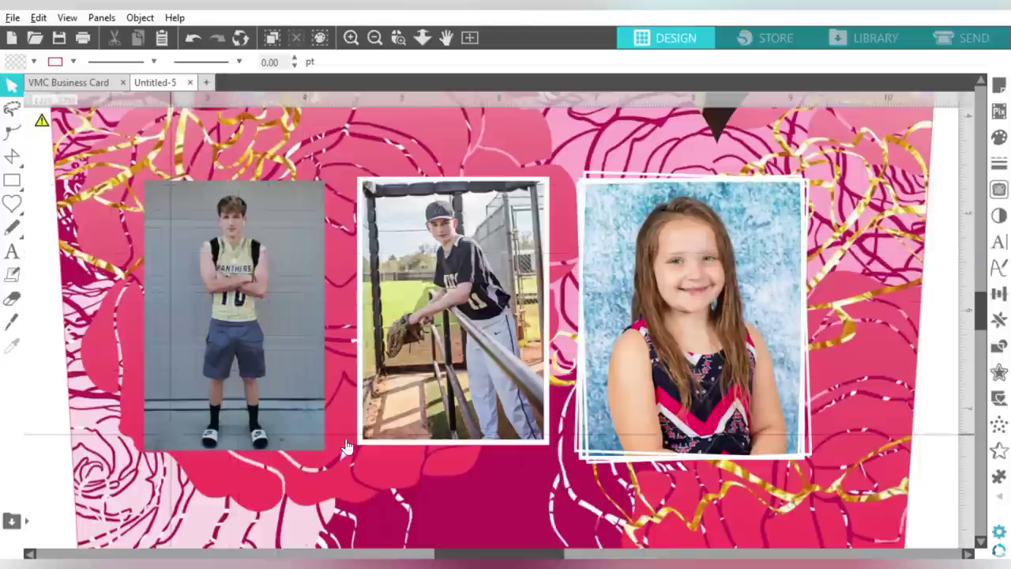
mouse_move(455, 262)
left_mouse_down()
mouse_move(435, 259)
mouse_move(455, 263)
left_mouse_up()
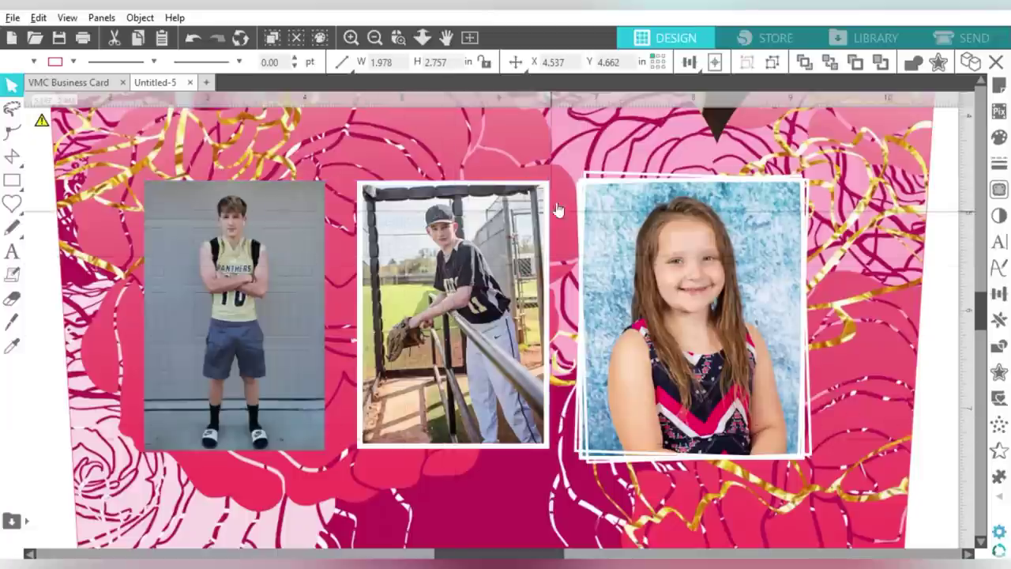
key("Escape")
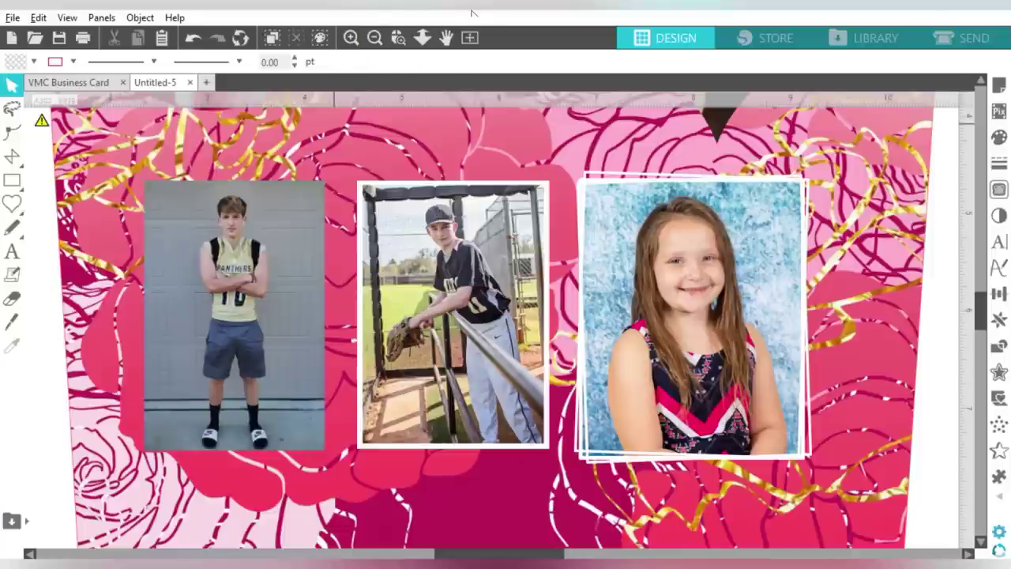
Step: Move the heart, circle and three portrait photos off the wrap to the empty workspace beside the page
left_click(375, 38)
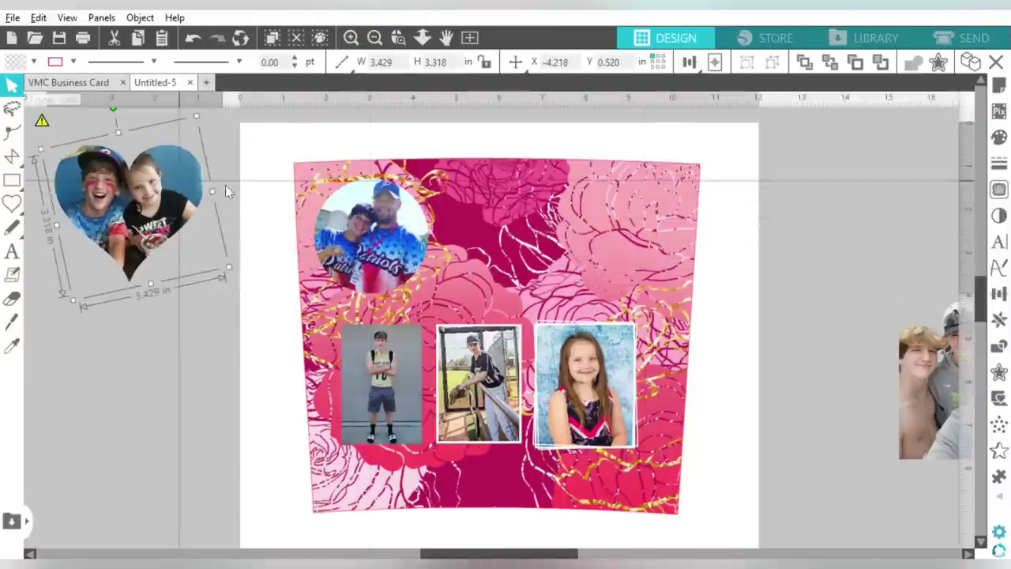
left_click_drag(372, 233, 132, 298)
left_click(497, 237)
left_click_drag(584, 384, 141, 449)
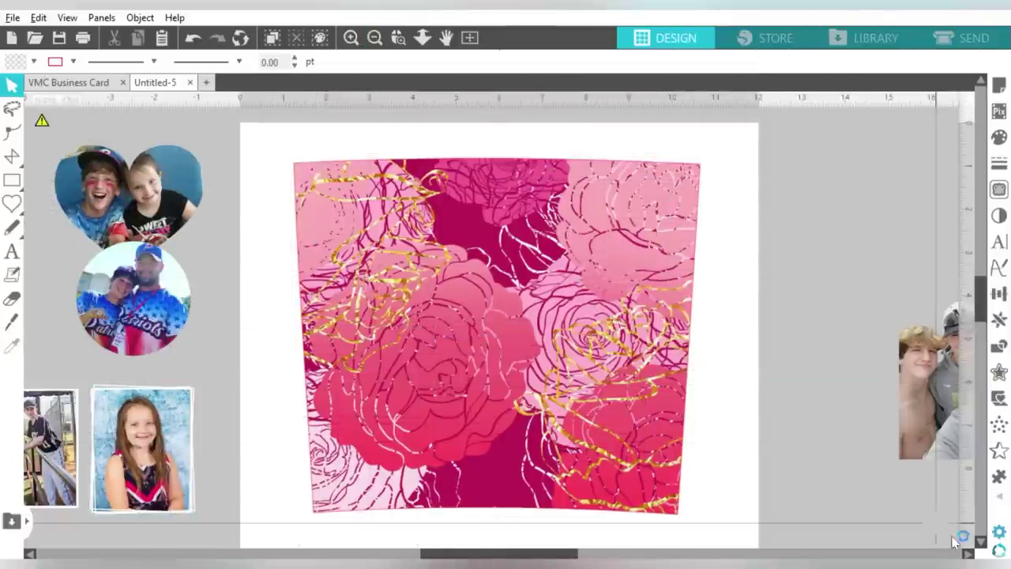
Step: Import BleachCircle.png from the BleachCircle (1) folder in Downloads onto the page and put the file window away
key("alt+Tab")
double_click(711, 320)
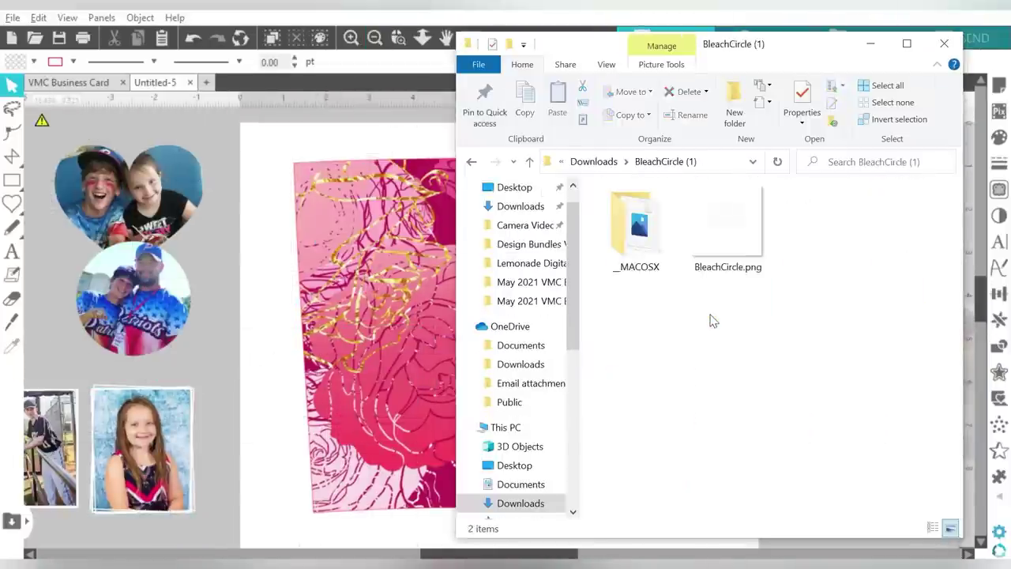
left_click(740, 228)
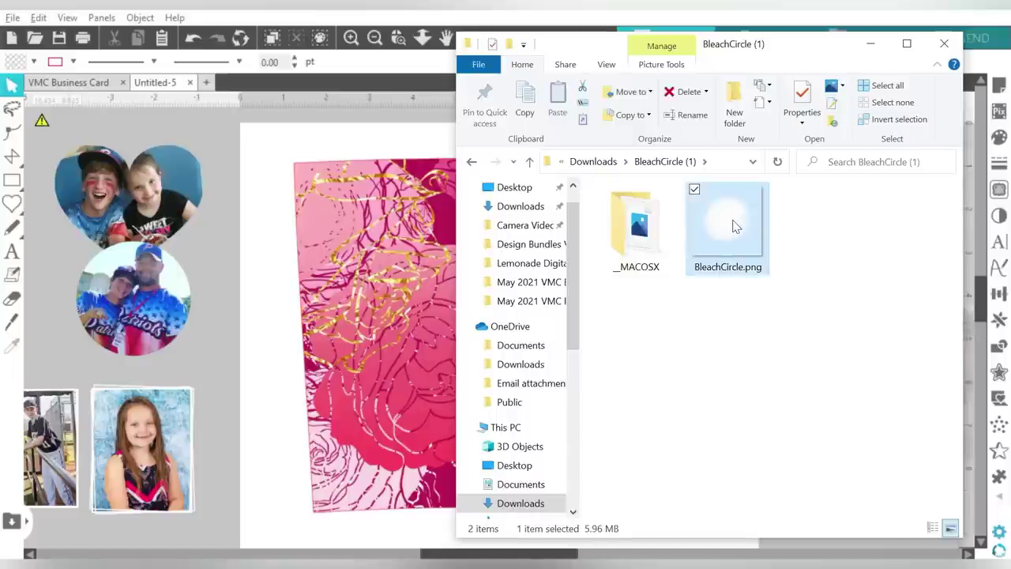
left_click_drag(733, 226, 365, 139)
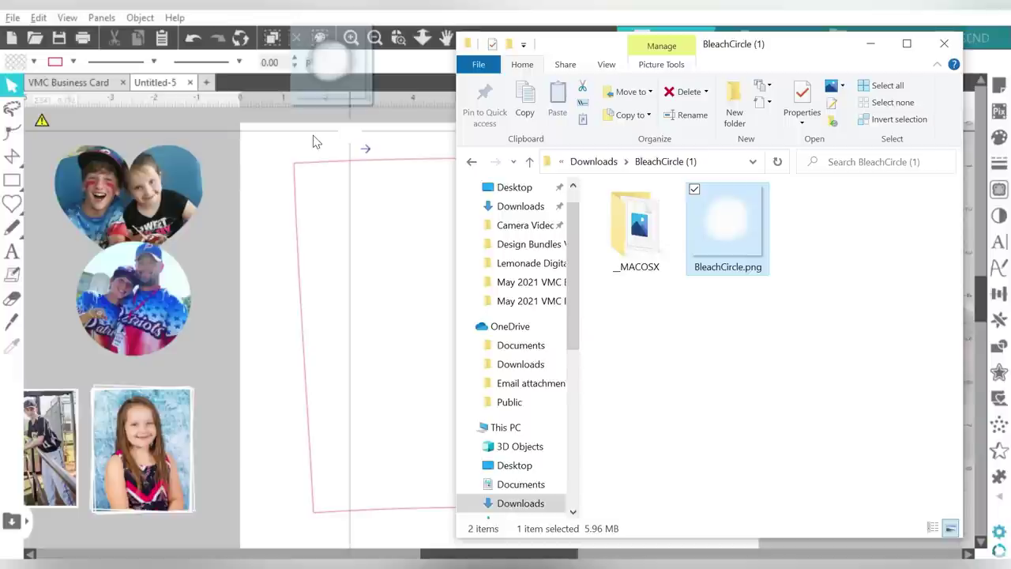
left_click_drag(313, 141, 313, 140)
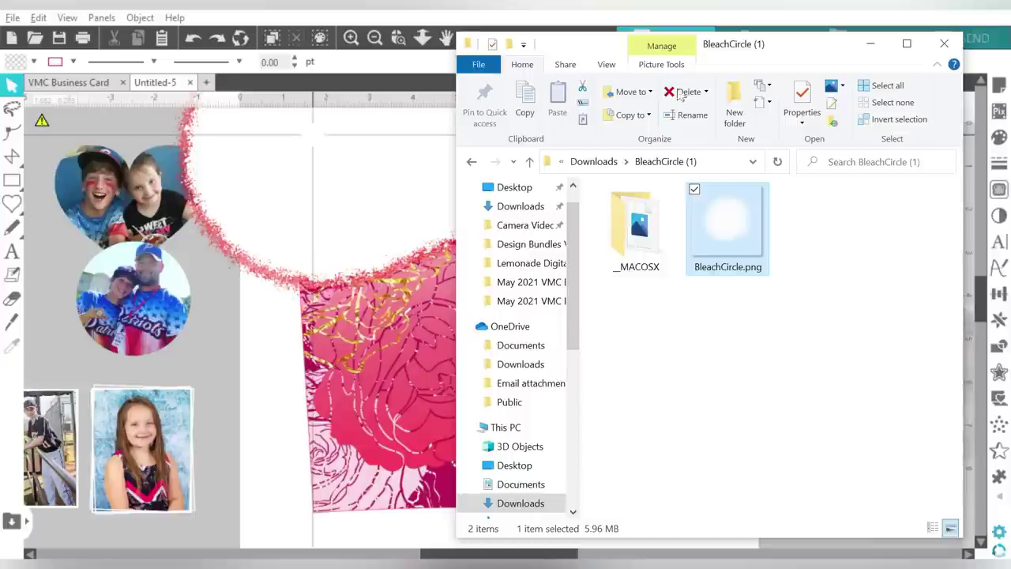
left_click(871, 45)
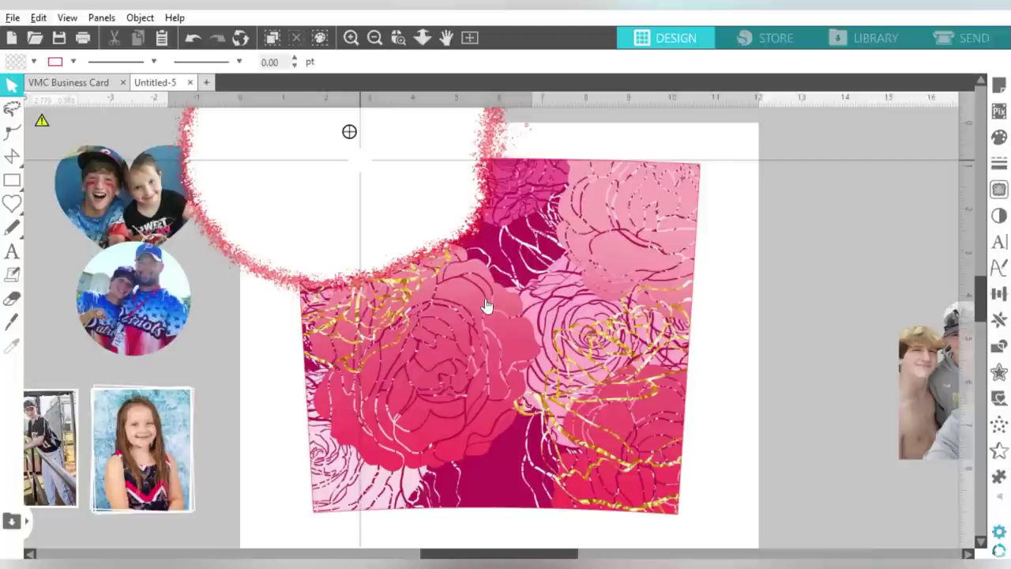
Step: Move the bleach circle further onto the roses wrap and set its height to 5 in, keeping its proportions
left_click_drag(487, 306, 487, 304)
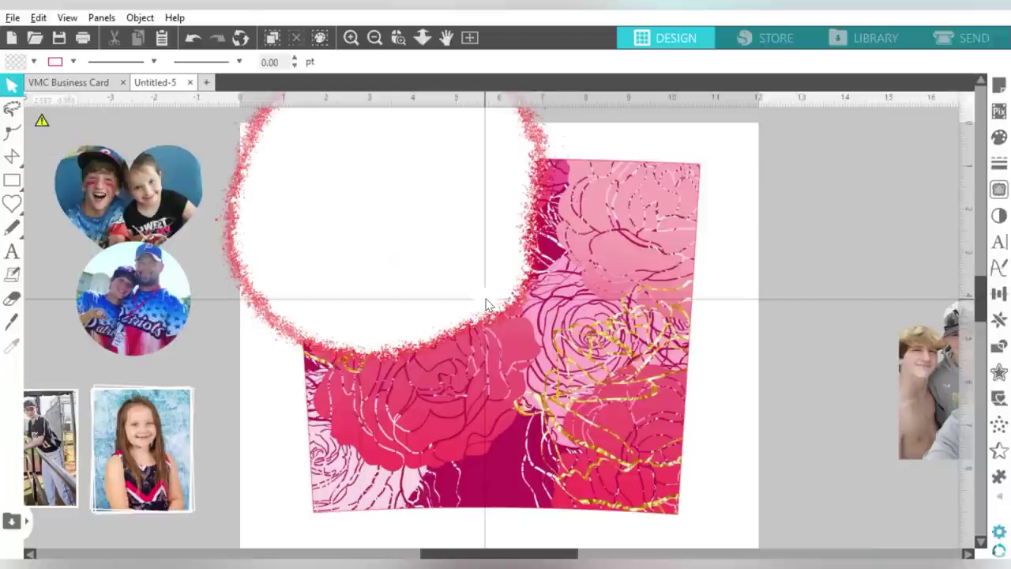
left_click(469, 293)
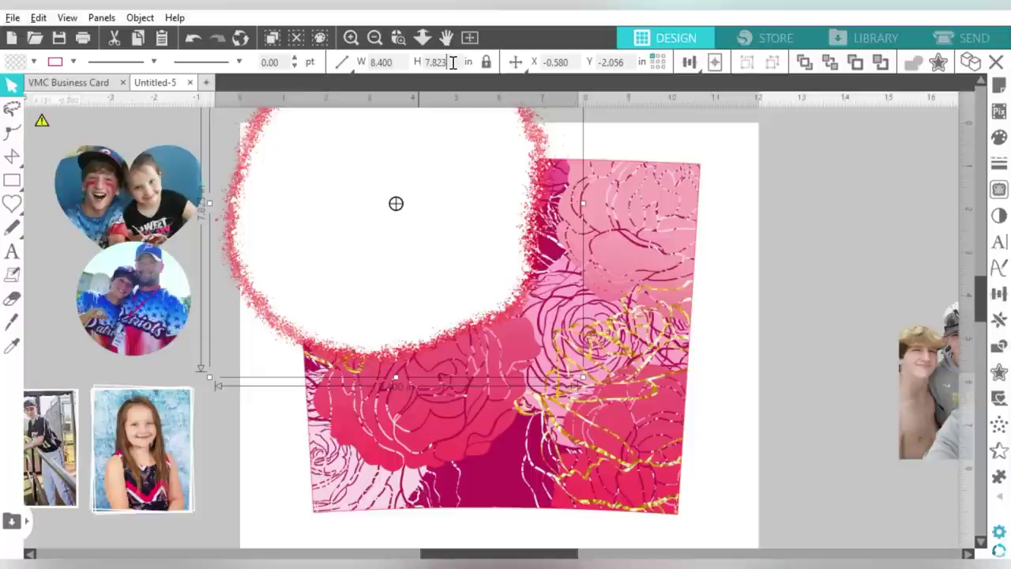
double_click(410, 61)
type("5")
key("Return")
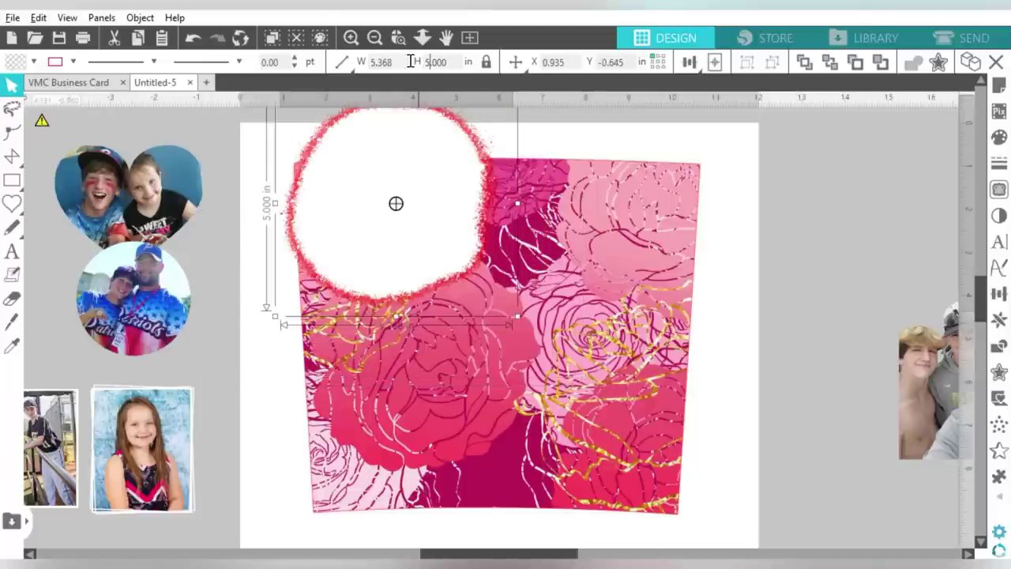
Step: Remove the bleach circle's red outline and center both the circle and the roses wrap on the page
left_click(71, 60)
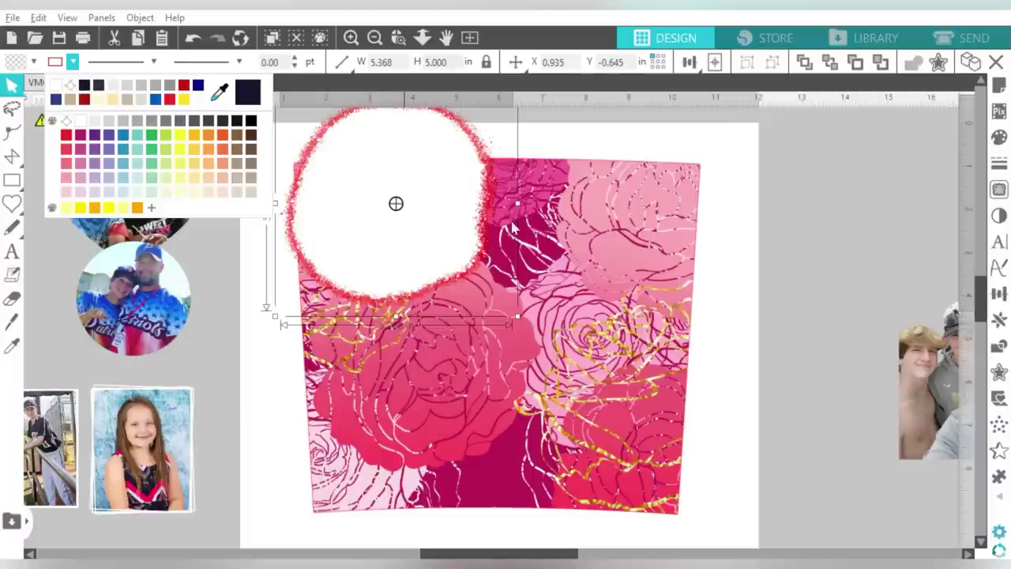
left_click(284, 152)
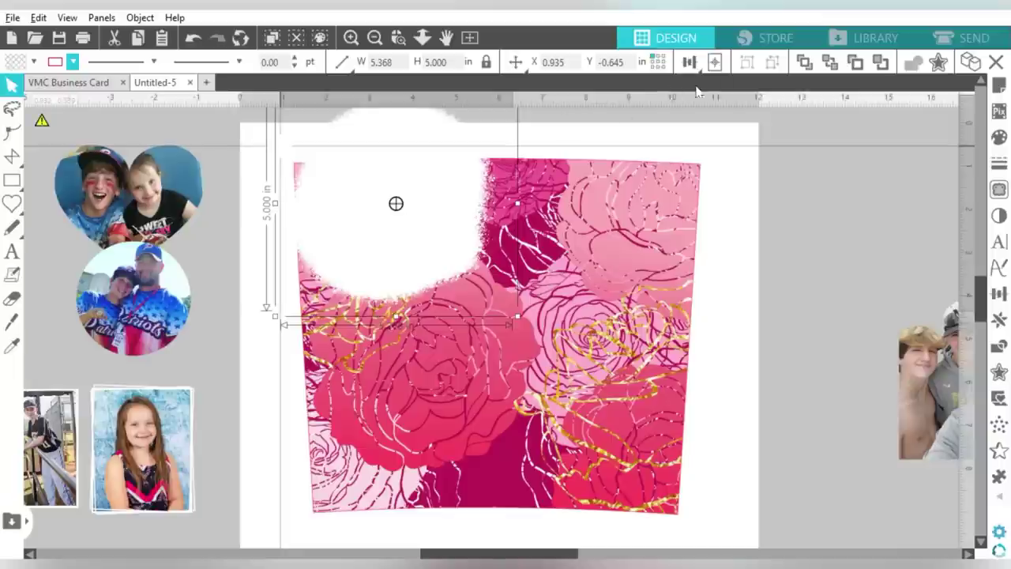
left_click(715, 63)
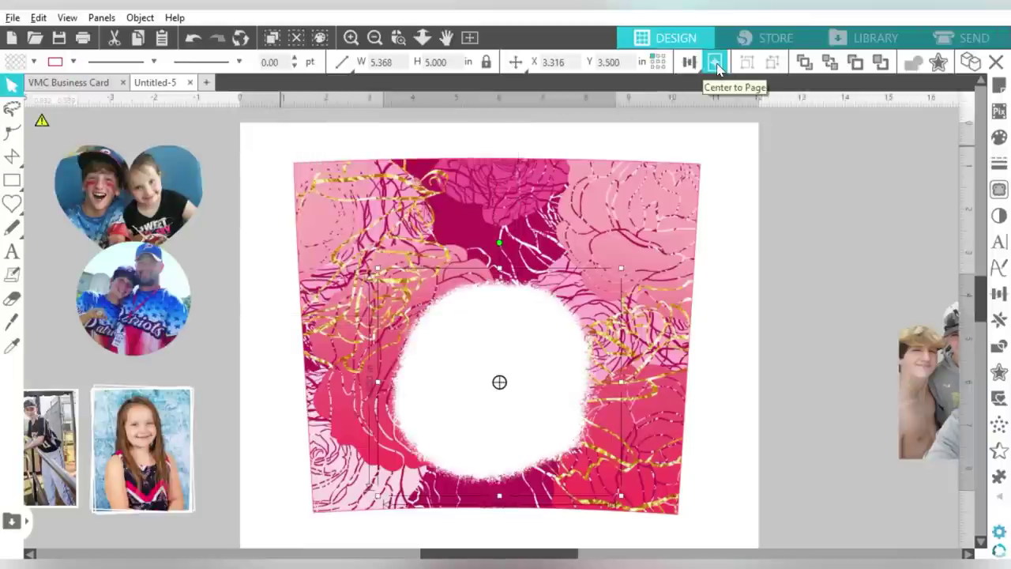
left_click(655, 175)
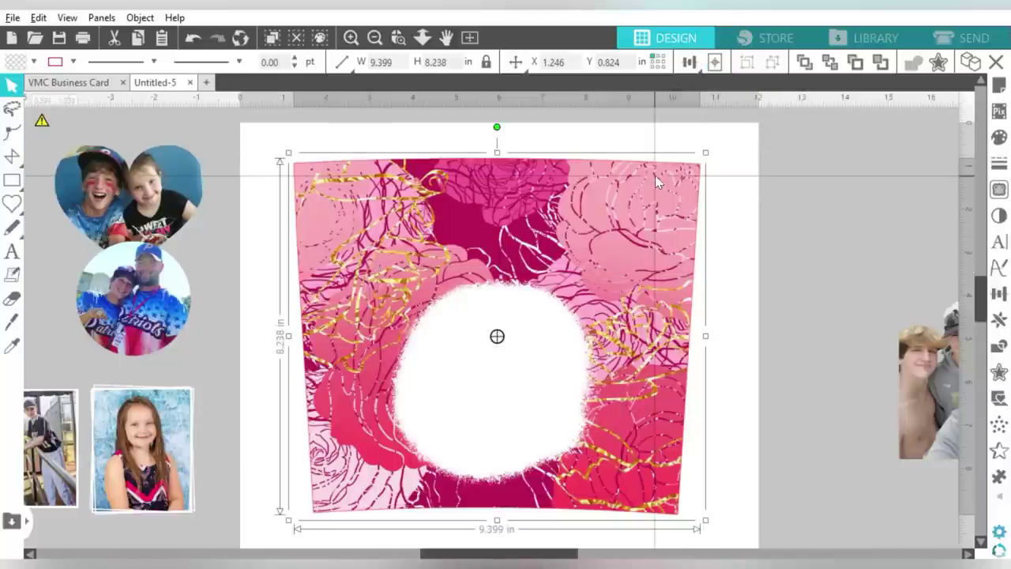
left_click(715, 63)
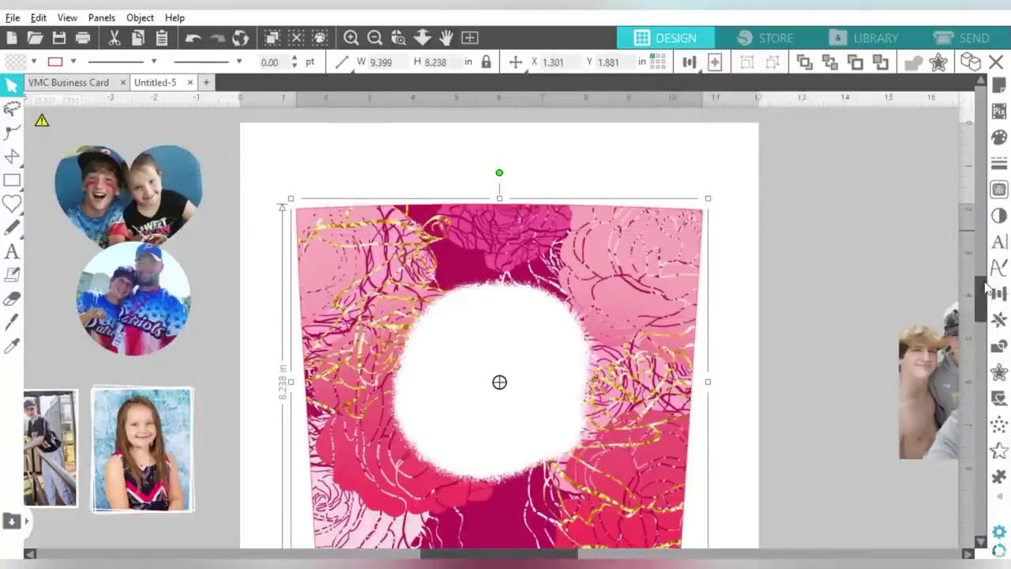
scroll(986, 293, "down", 2)
left_click(794, 175)
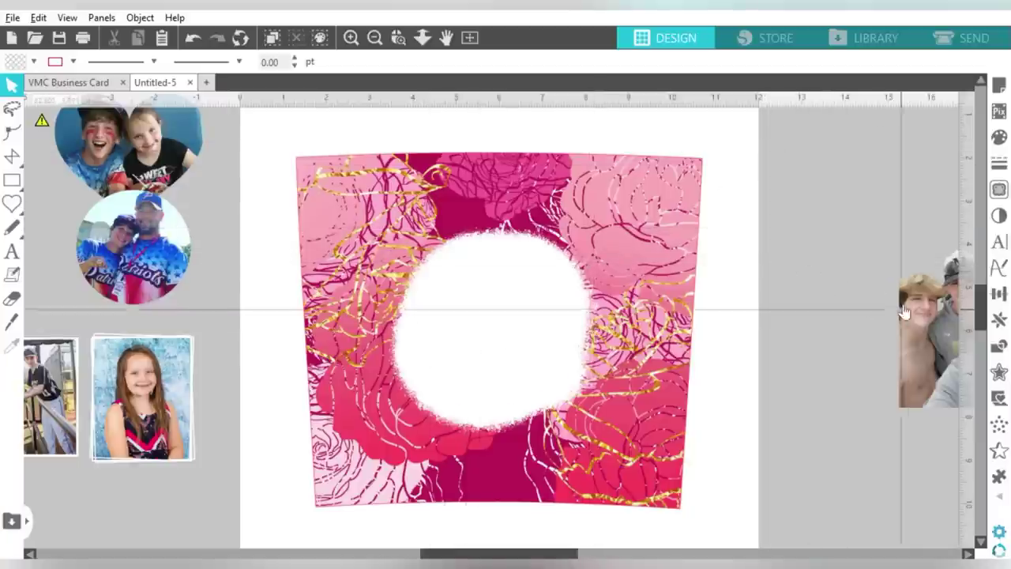
Step: Enlarge the circular photo, park it off the page opposite the portraits, and shift the heart photo slightly downward
left_click_drag(158, 263, 816, 268)
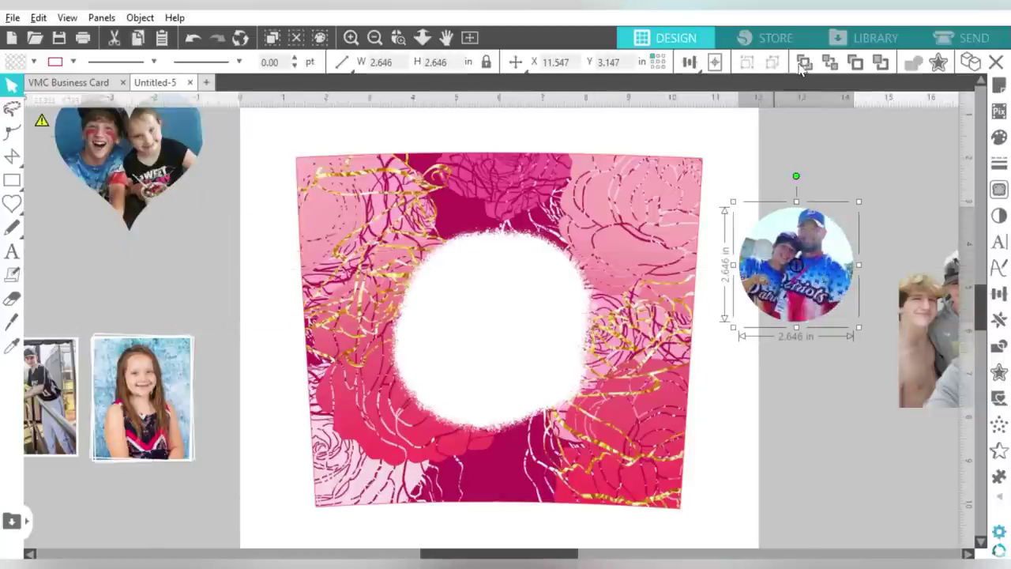
left_click_drag(806, 267, 480, 310)
left_click_drag(532, 365, 583, 421)
left_click_drag(410, 322, 763, 180)
left_click_drag(156, 178, 168, 210)
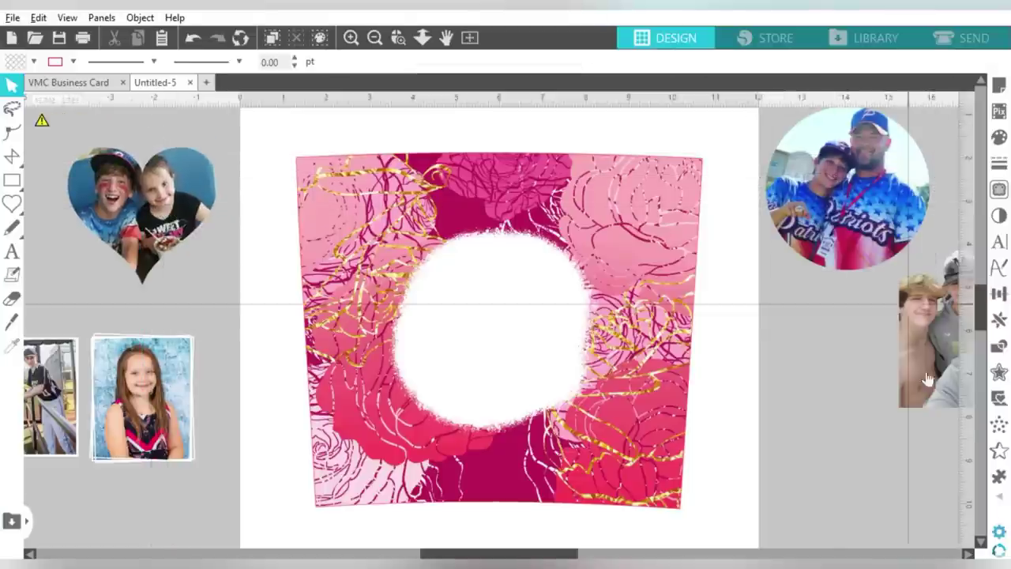
Step: Import the ice cream photo of the two children and scale it down to about 13.85 by 6.73 in
key("alt+Tab")
left_click_drag(720, 392, 419, 393)
left_click_drag(274, 406, 271, 408)
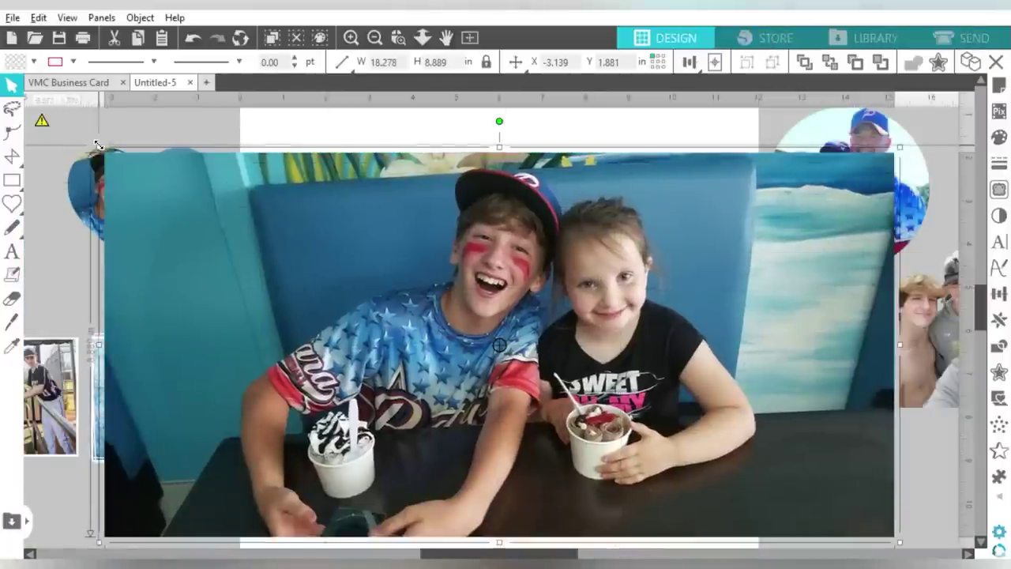
left_click_drag(97, 145, 289, 240)
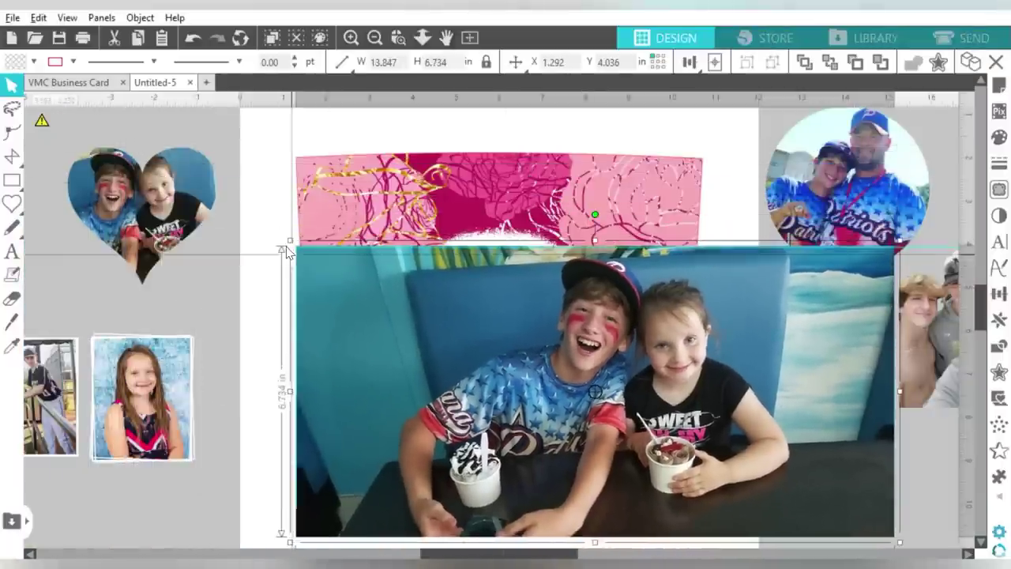
Step: Bring the bleach circle in front of the ice cream photo and replace its white fill with a red outline
left_click(498, 240)
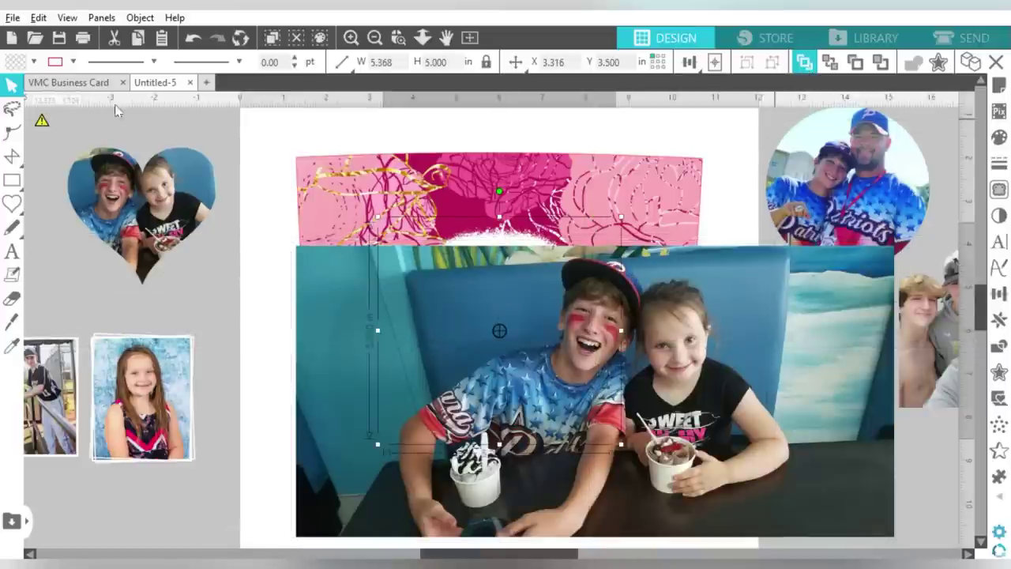
left_click(35, 63)
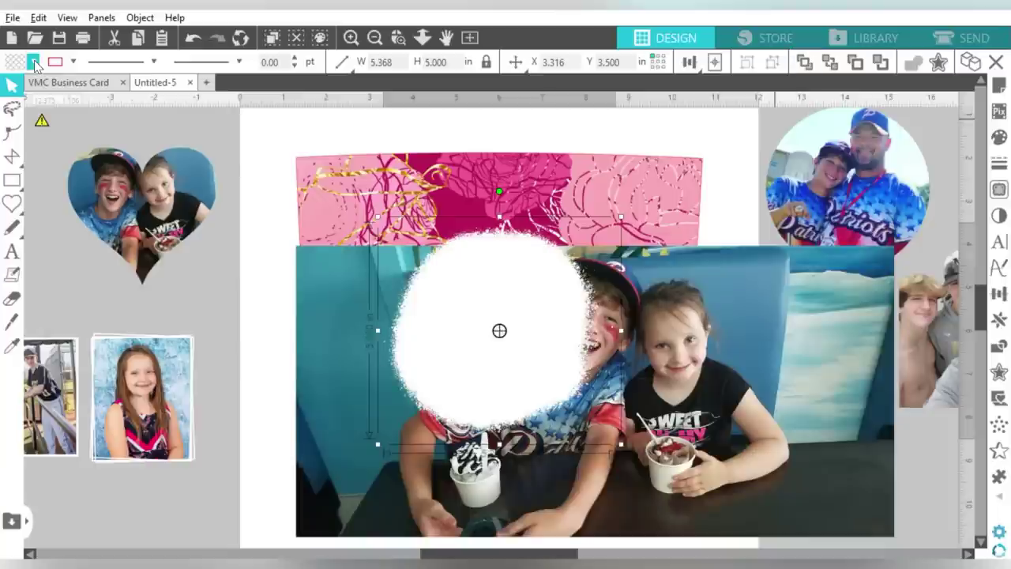
left_click(74, 68)
left_click(73, 65)
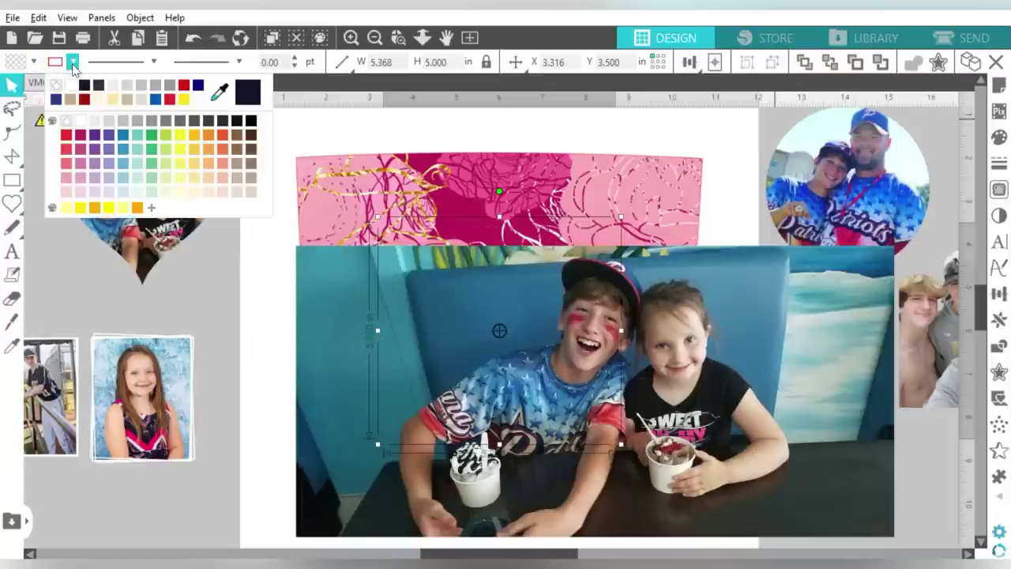
left_click(66, 138)
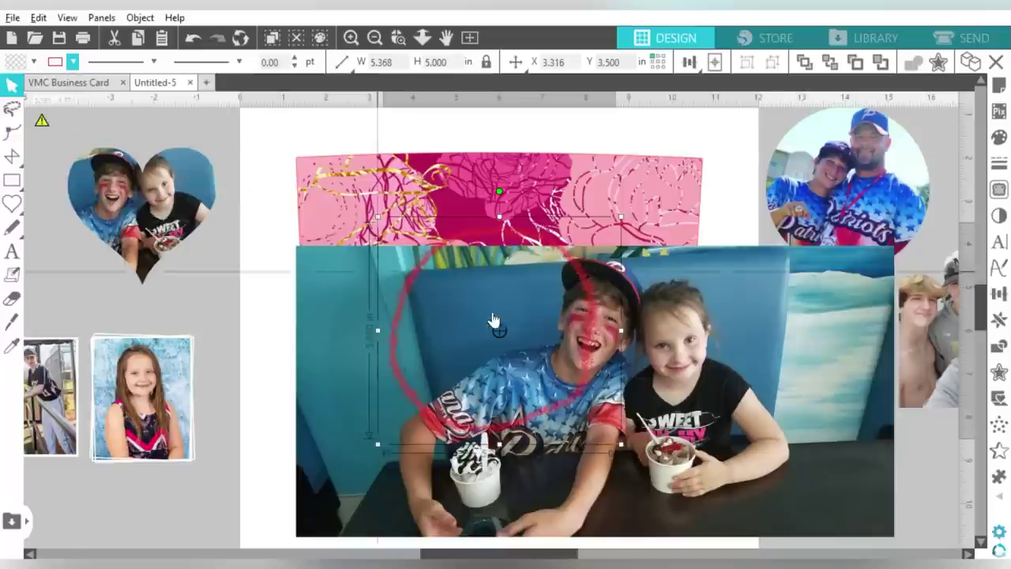
Step: Move the ice cream photo over the bleach circle outline and scale it down to about 2.42 by 1.18 in
left_click_drag(516, 319, 443, 290)
left_click_drag(825, 515, 656, 466)
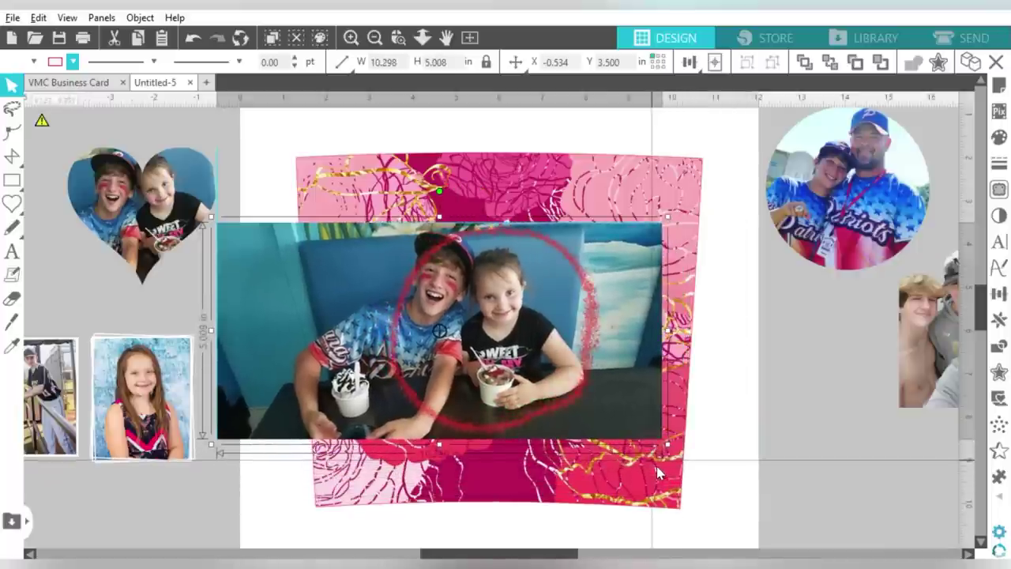
left_click_drag(211, 217, 583, 322)
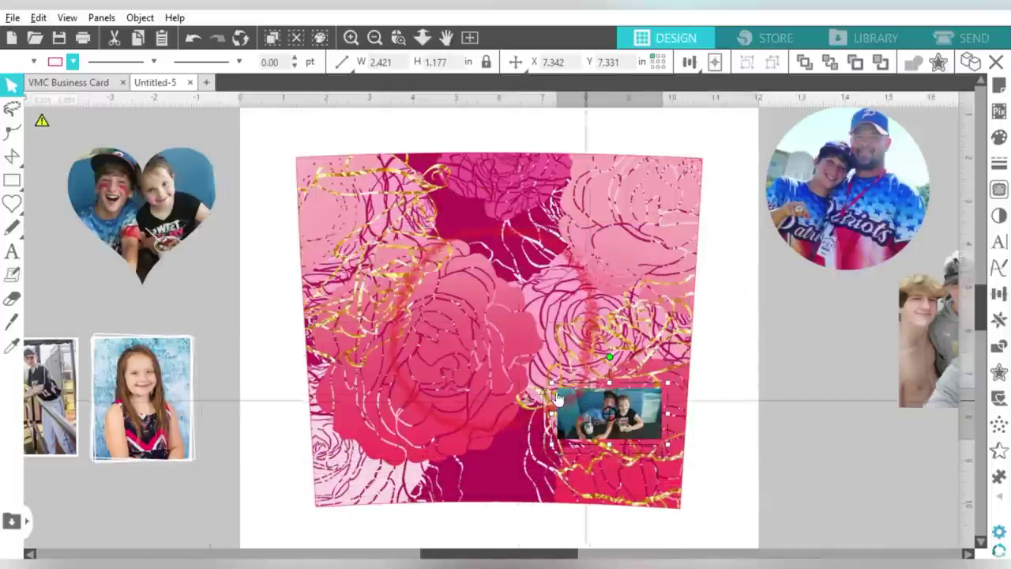
left_click(588, 382)
left_click(564, 402)
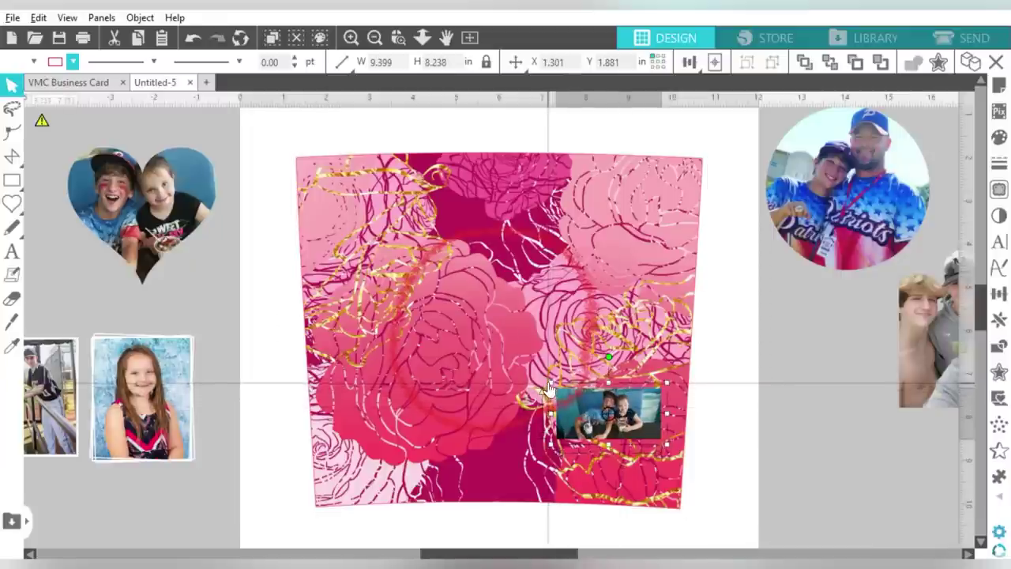
Step: Enlarge the ice cream photo to about 10.20 by 4.96 in and position both children's faces inside the bleach circle outline
left_click_drag(551, 382, 274, 248)
left_click_drag(663, 259, 729, 229)
left_click_drag(506, 310, 494, 309)
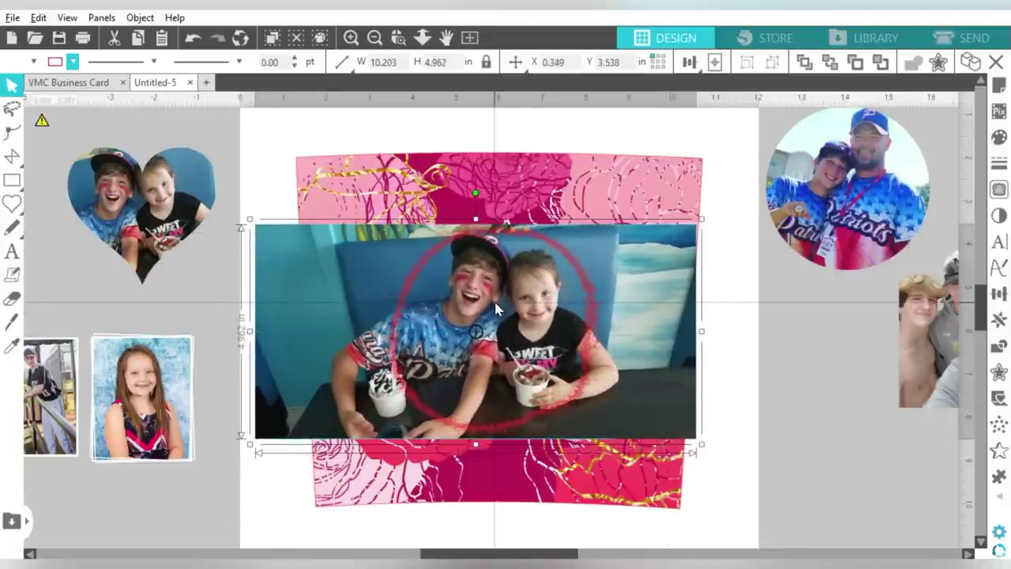
Step: Select the ice cream photo and the bleach circle without the wrap, and crop the photo to the circle's shape
key("Escape")
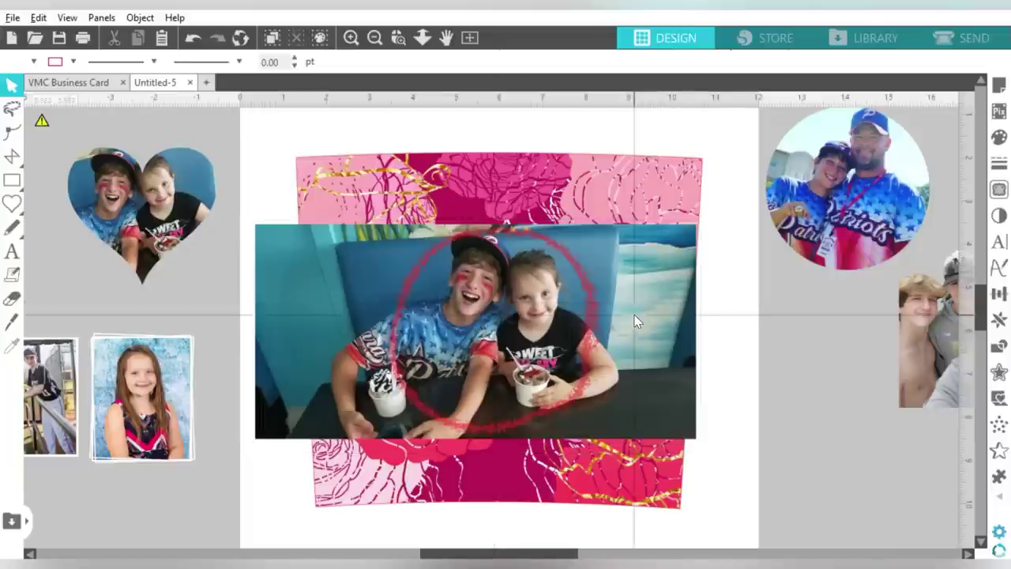
left_click(691, 306)
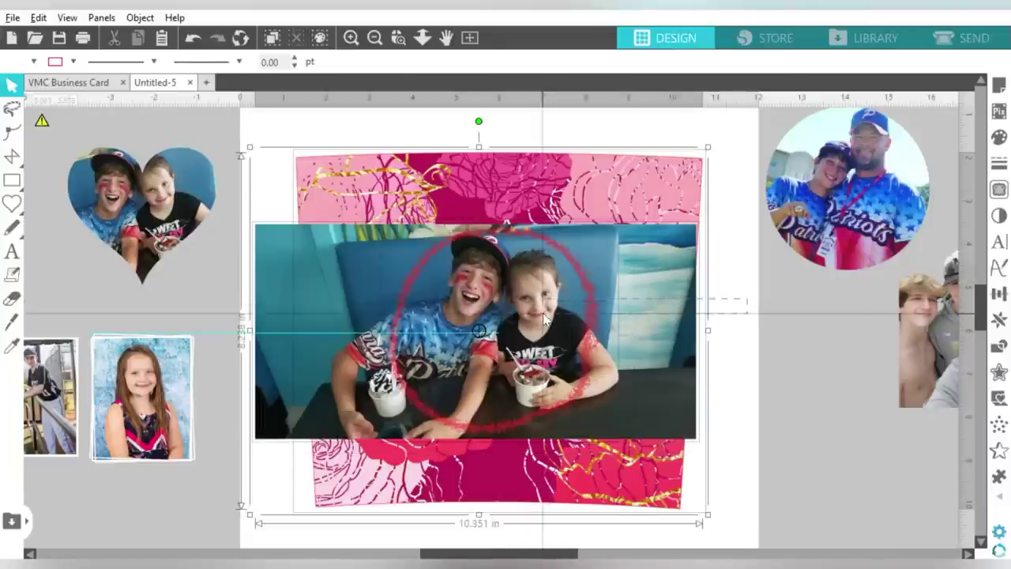
left_click(624, 193)
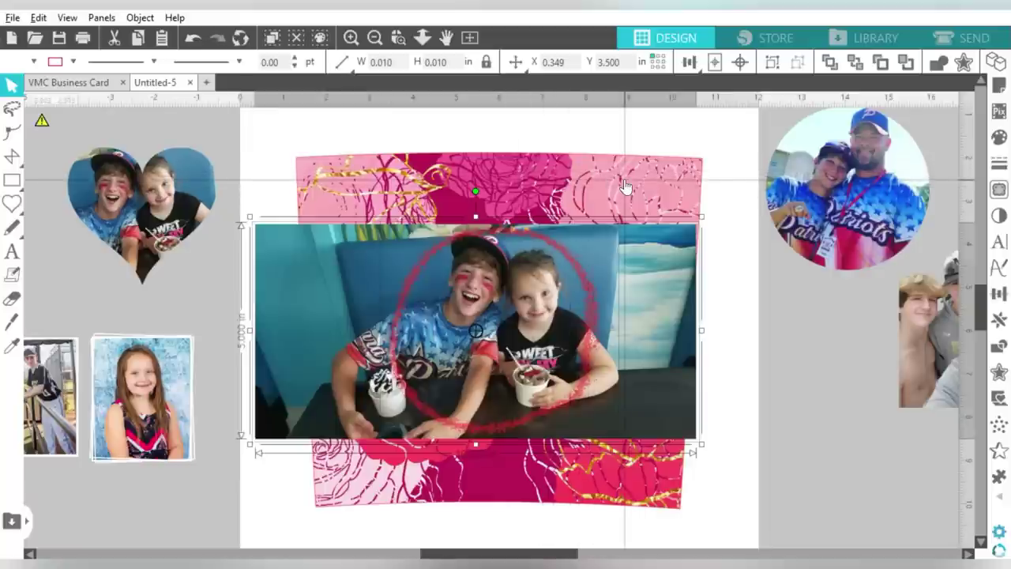
left_click(999, 348)
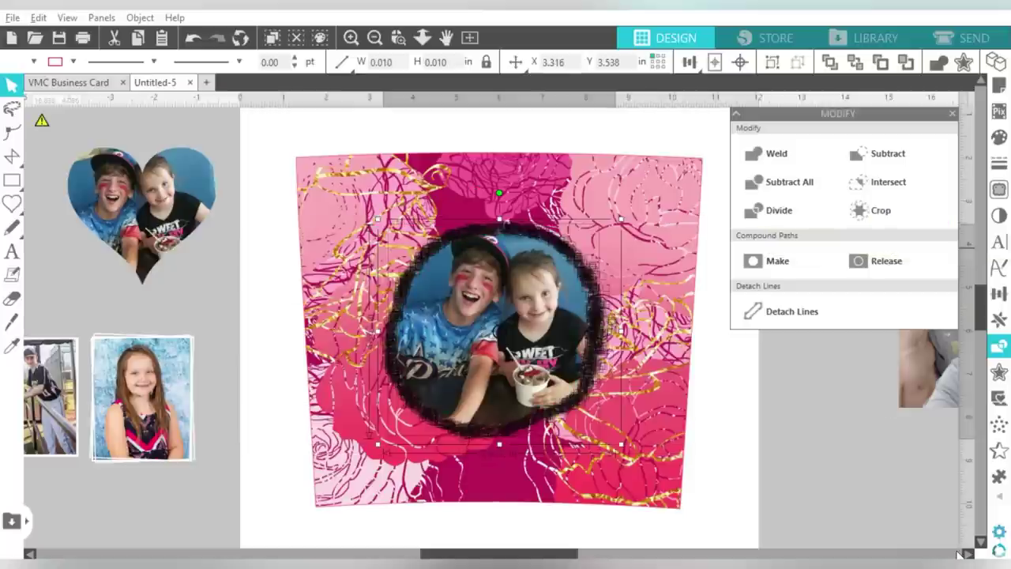
Step: Set the cropped bleach circle photo's outline color to transparent and group its pieces
left_click(74, 60)
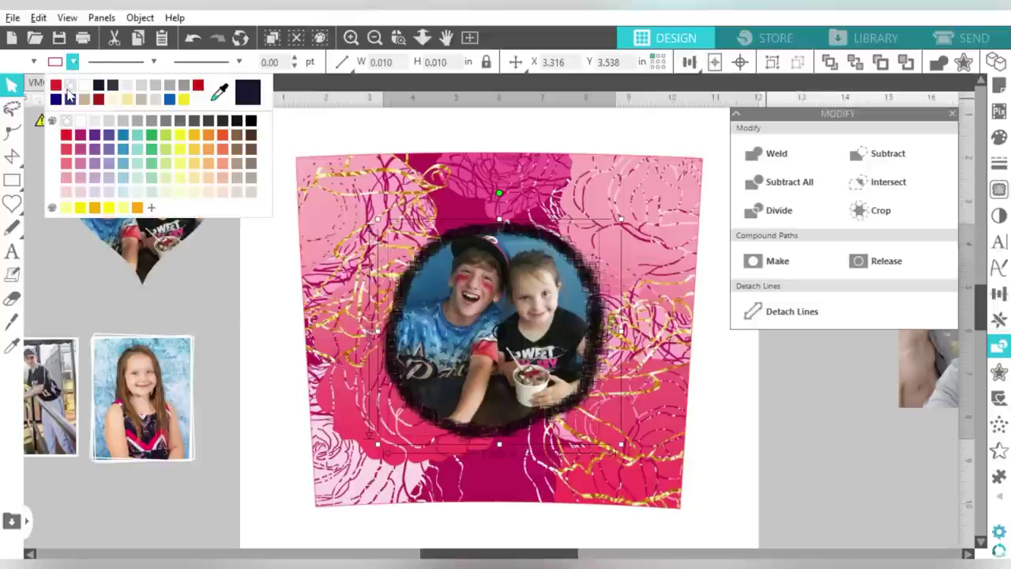
left_click(71, 85)
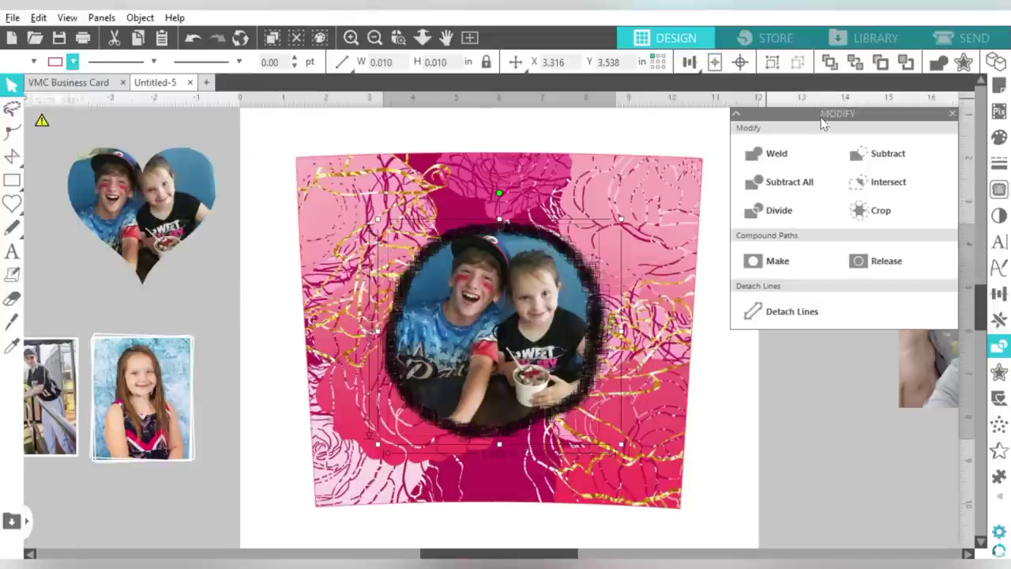
left_click(771, 63)
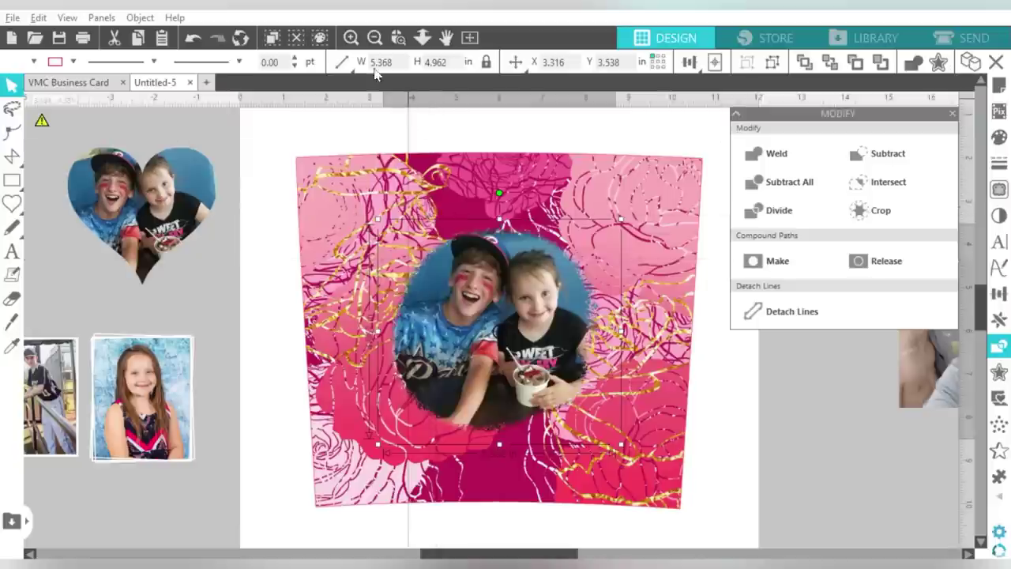
Step: Check the bleach circle photo's edges up close, and move the group selfie to just below the circular photo beside the page
left_click(350, 37)
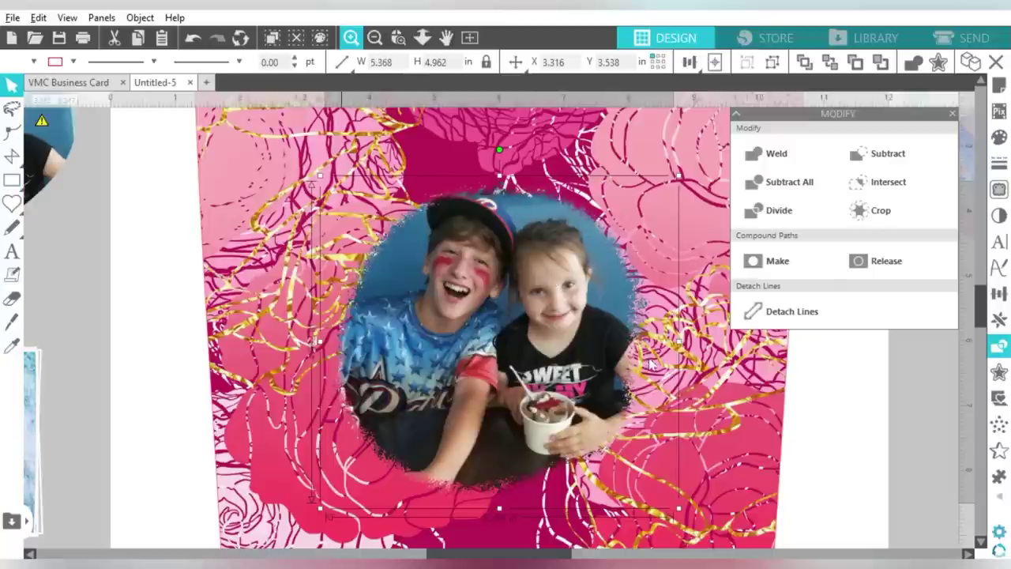
left_click(577, 274)
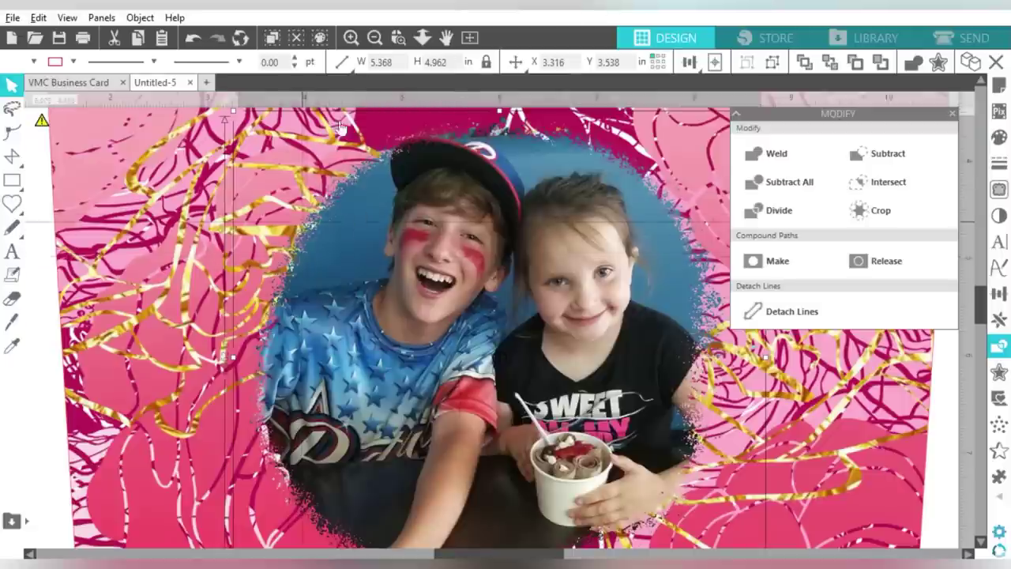
left_click(376, 38)
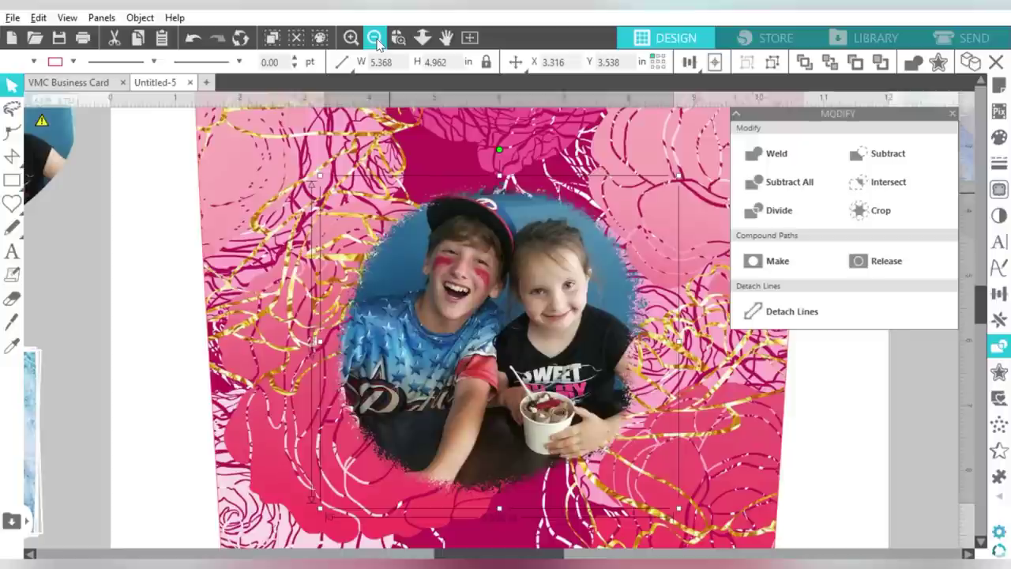
left_click(376, 38)
left_click(376, 38)
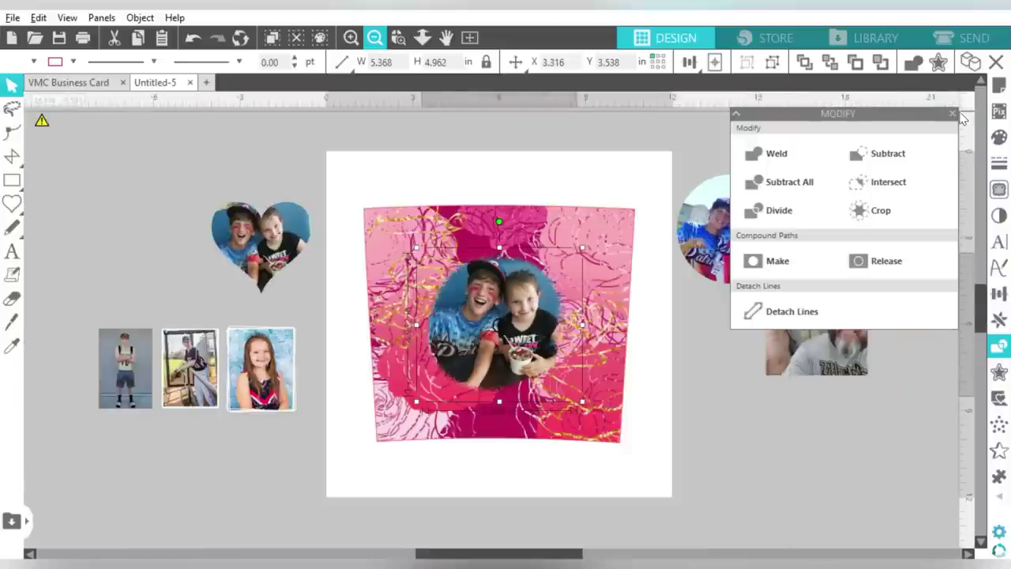
left_click(952, 116)
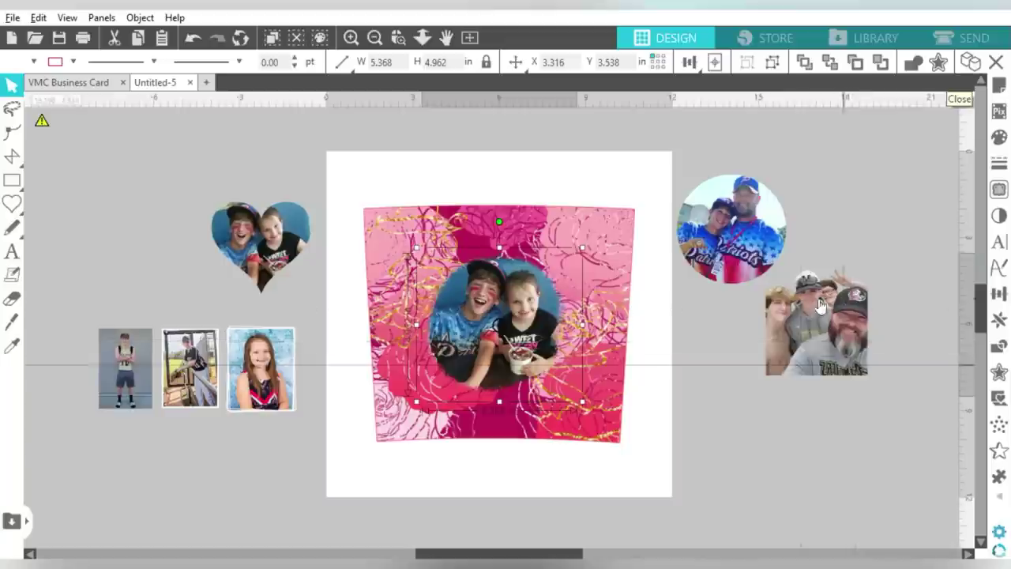
left_click_drag(869, 295, 760, 341)
left_click(762, 308)
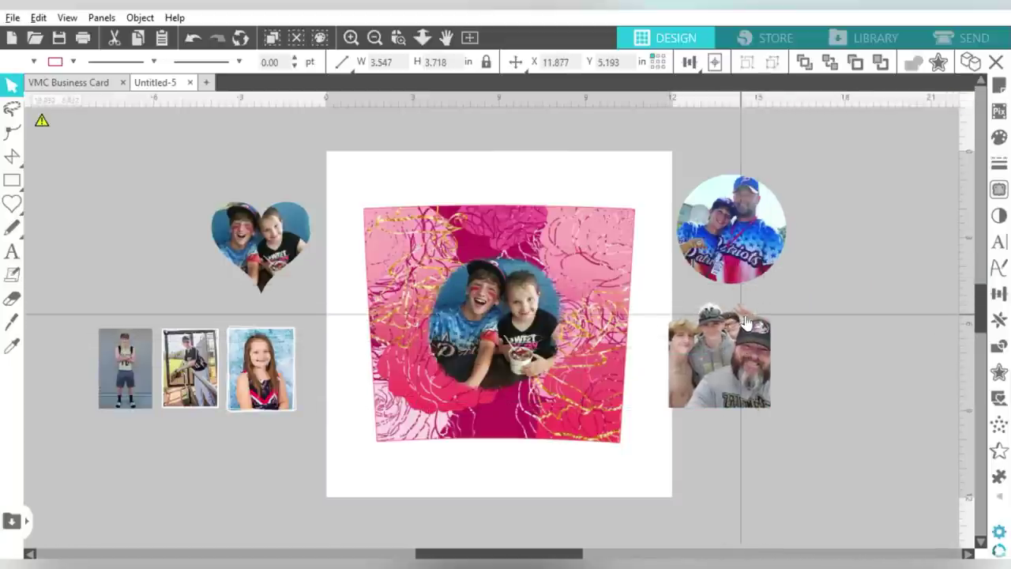
left_click_drag(717, 361, 748, 347)
Step: Set the bleach circle photo's height to 4 in and center it on the page
left_click(422, 257)
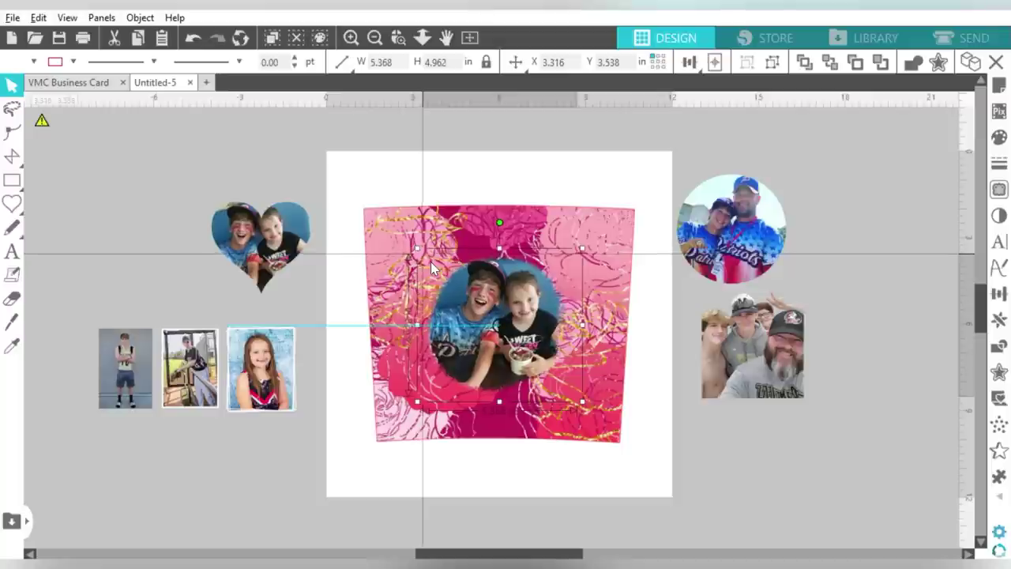
scroll(444, 61, "down", 1)
double_click(444, 61)
type("4")
key("Return")
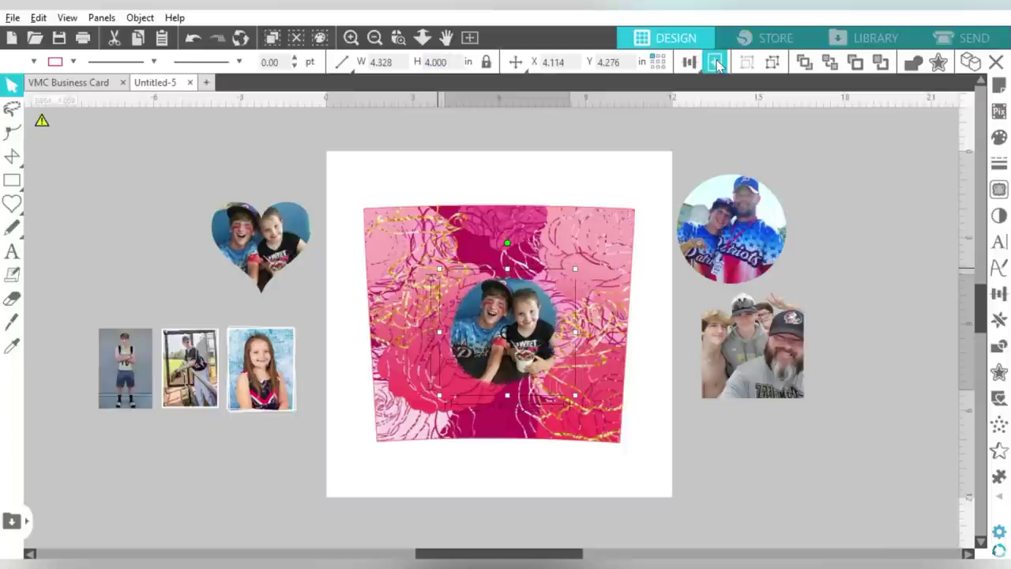
left_click(714, 62)
Step: Scale down the circular photo and the group selfie, placing them in the wrap's upper-right and lower-right areas
left_click(708, 215)
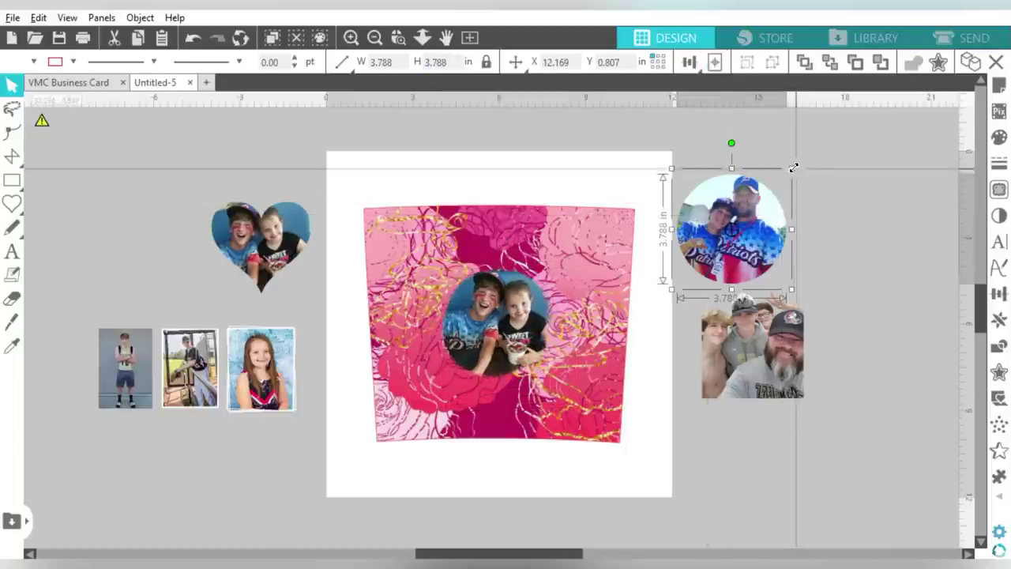
left_click_drag(787, 176, 748, 214)
left_click_drag(709, 250, 579, 255)
left_click_drag(734, 297, 639, 334)
left_click_drag(697, 366, 601, 377)
Step: Scale the heart photo down to about 1.81 by 1.76 in and place it between the circular photo and the group selfie
left_click(250, 253)
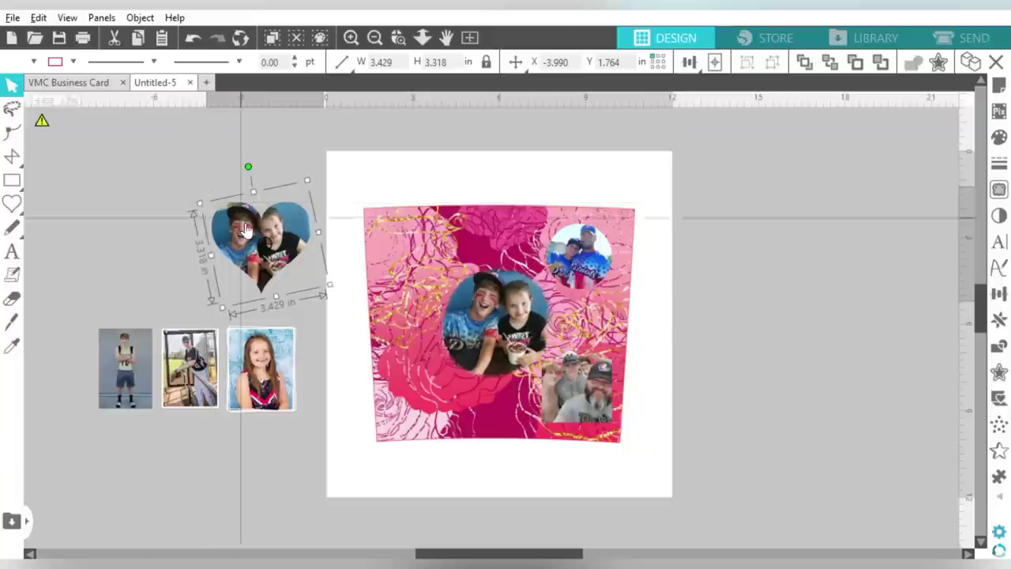
left_click_drag(196, 201, 235, 225)
left_click_drag(269, 252, 407, 235)
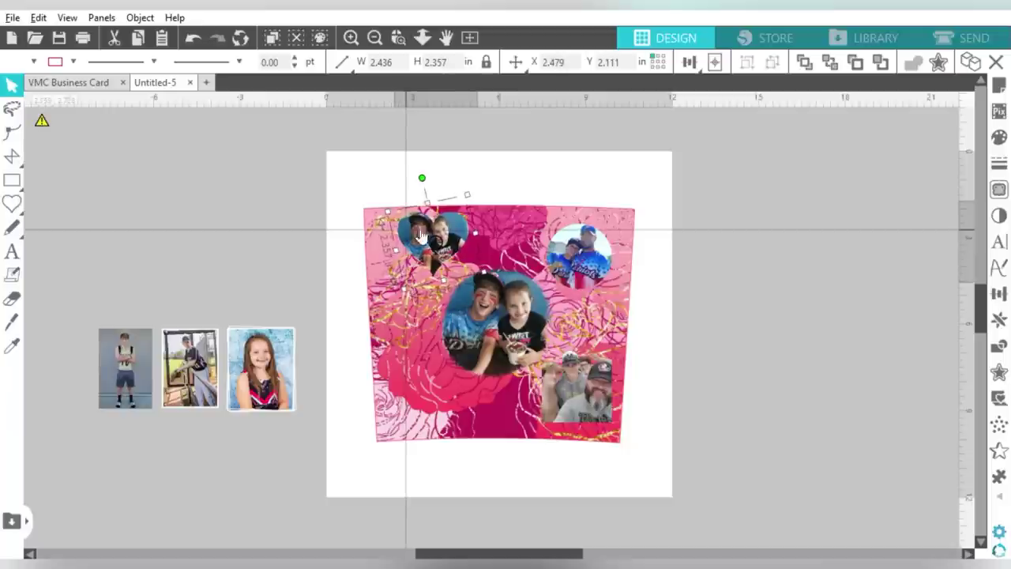
left_click_drag(394, 216, 620, 320)
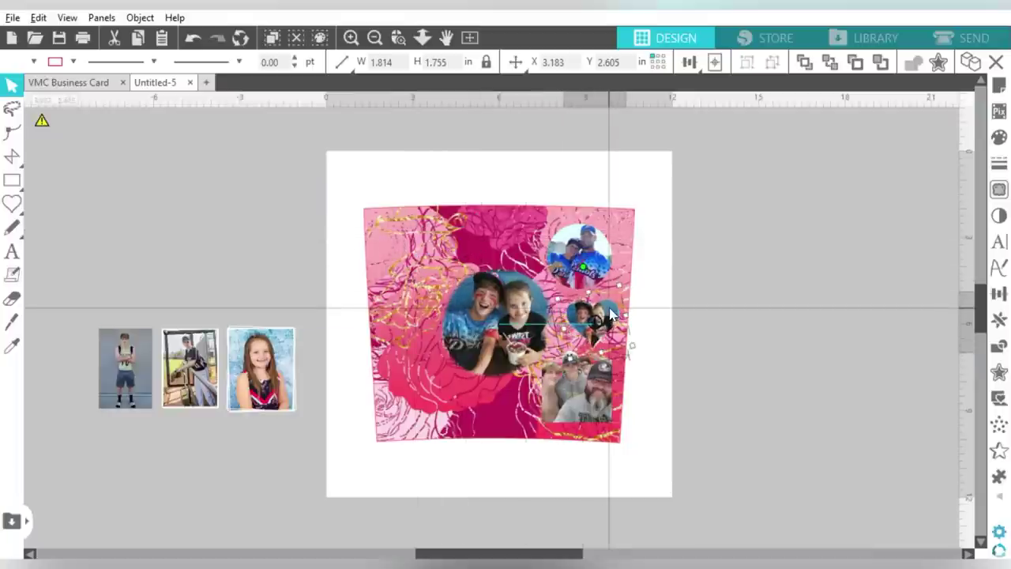
Step: Scale down the three portraits together and place the girl's portrait, about 1.71 by 2.10 in, in the wrap's upper-left area
left_click_drag(137, 259, 265, 379)
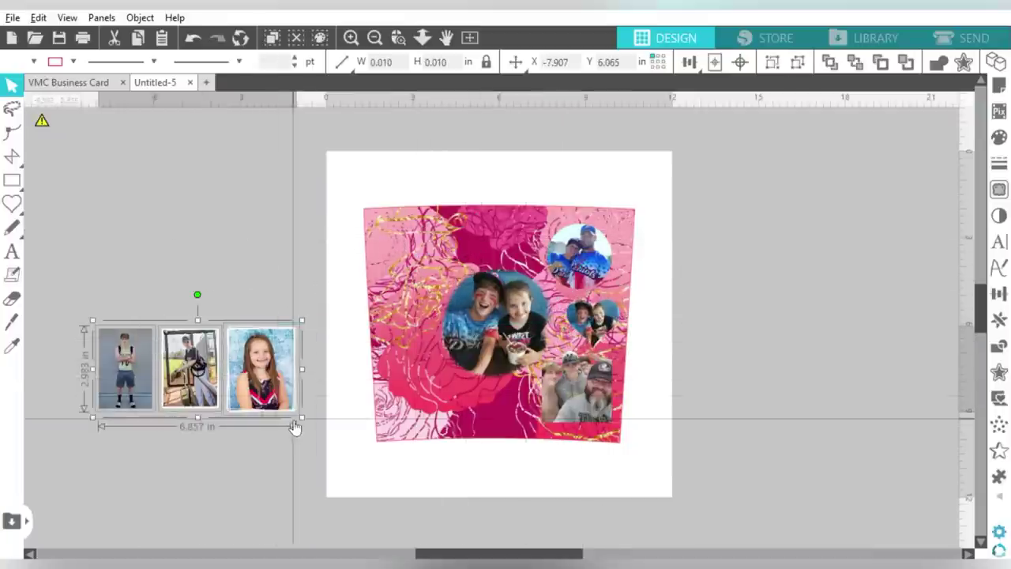
left_click_drag(302, 417, 437, 243)
left_click(247, 429)
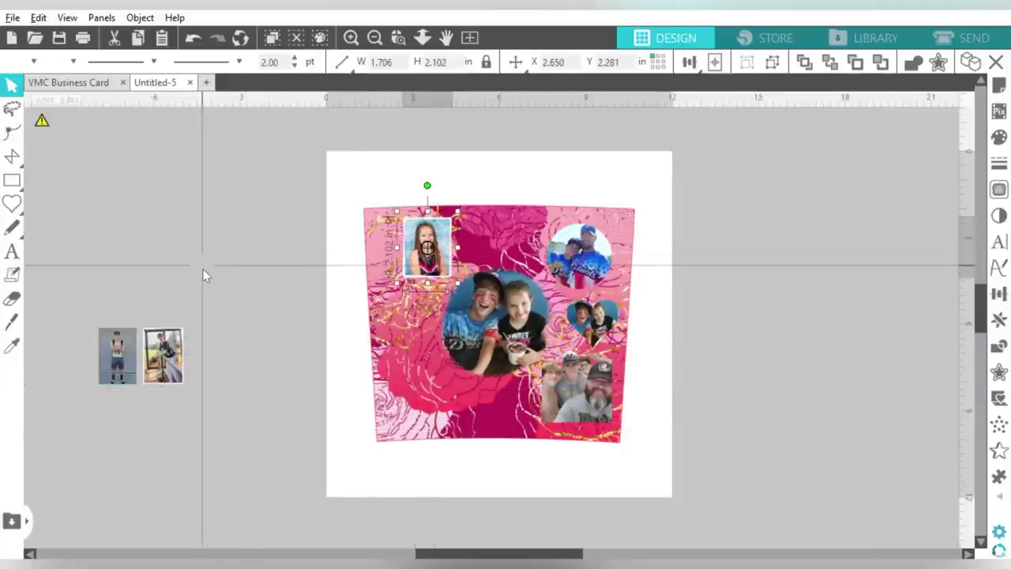
Step: Place the framed baseball portrait below the girl's portrait on the wrap, and the basketball portrait beneath it
left_click(163, 355)
left_click_drag(163, 355, 463, 298)
left_click(113, 347)
left_click_drag(113, 347, 412, 375)
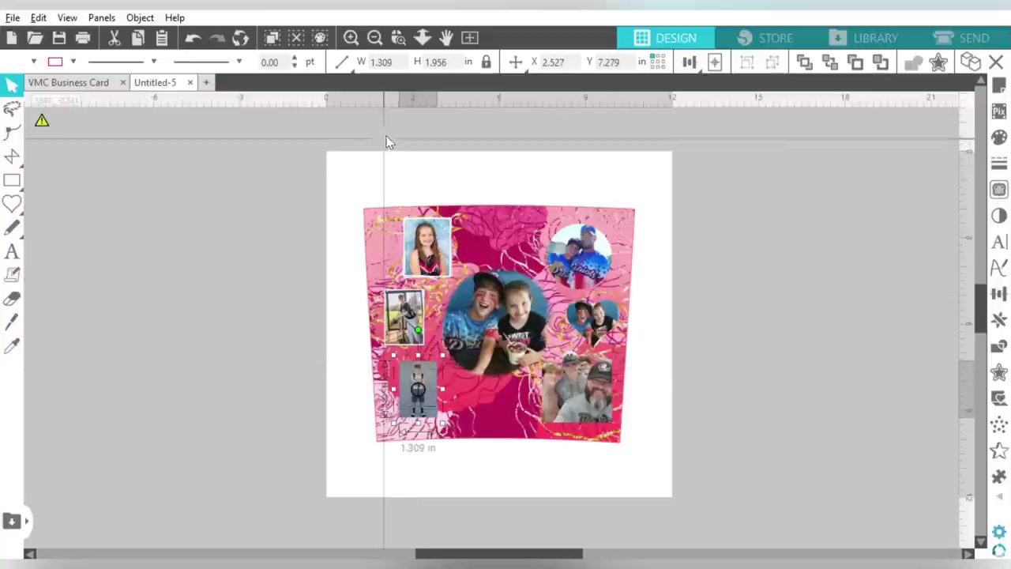
Step: Clear the portrait selection and select the roses wrap background behind the photos
left_click(350, 38)
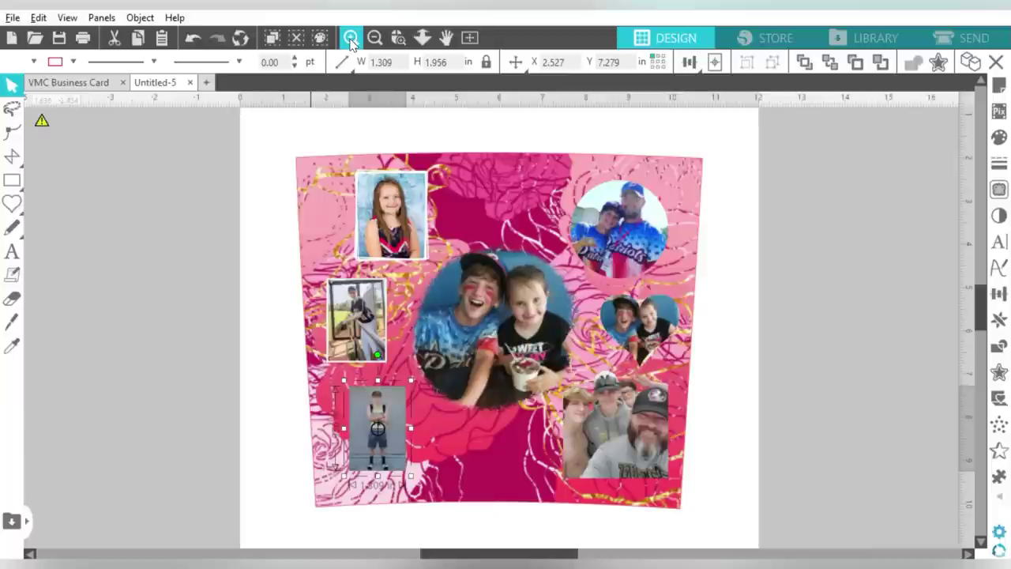
left_click(526, 243)
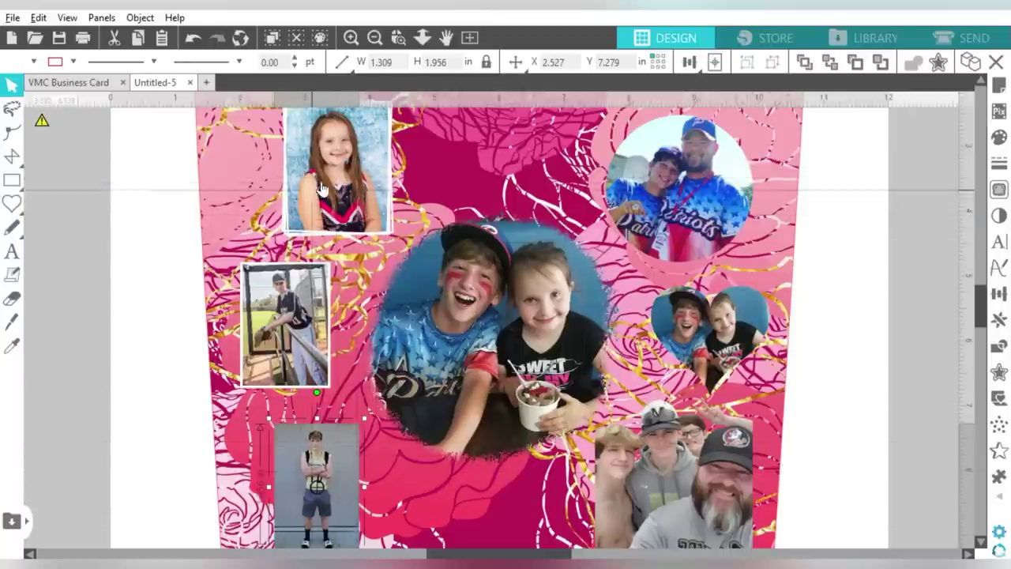
left_click(156, 270)
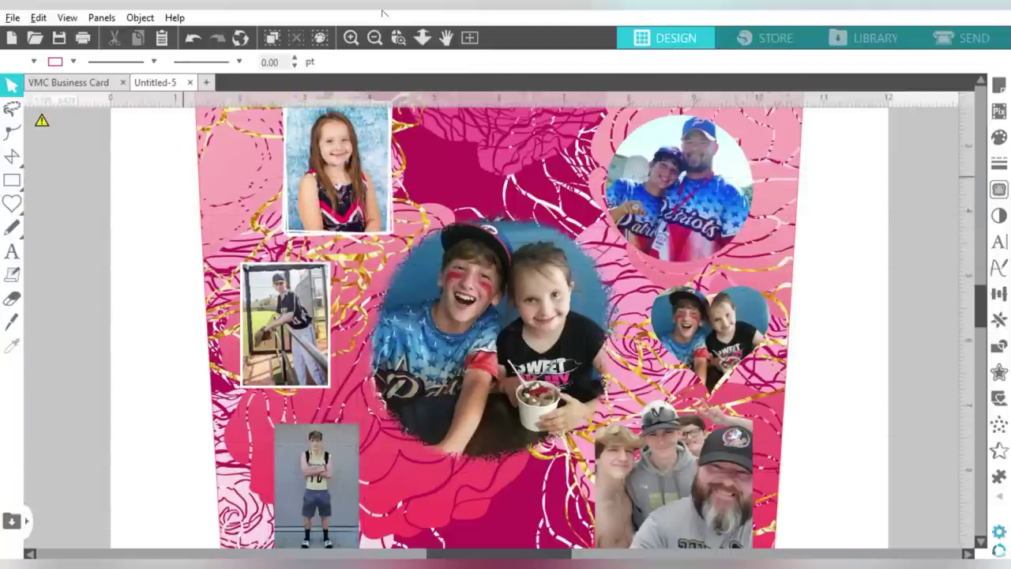
left_click(228, 178)
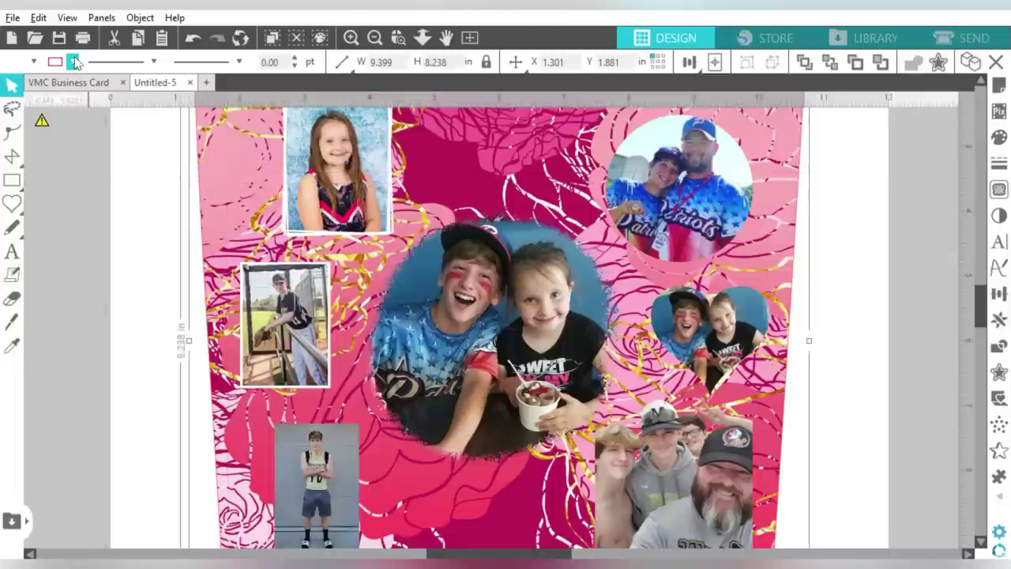